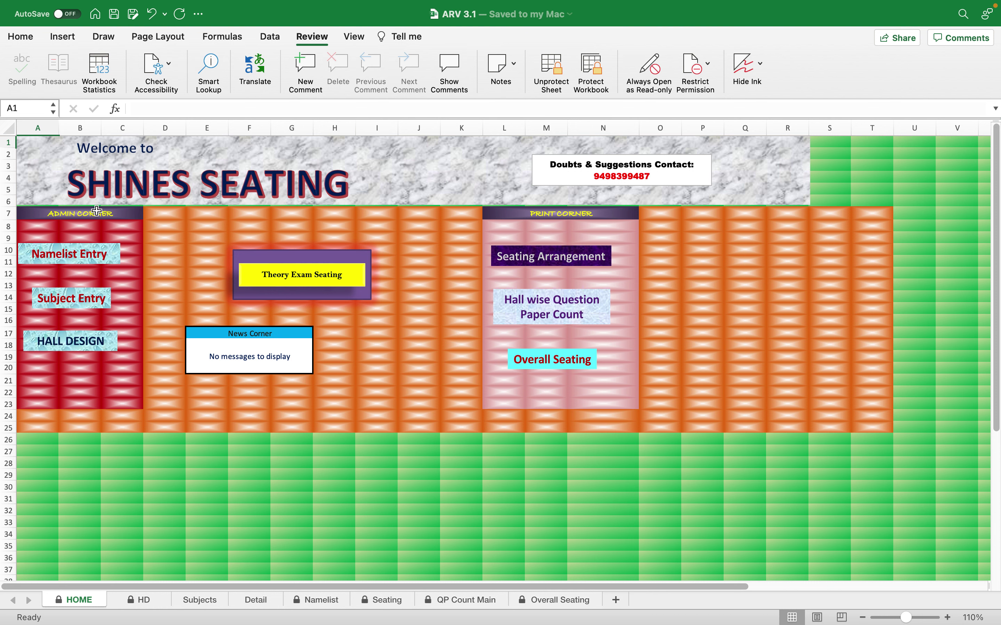
{"action": "left_click_drag", "start_coordinate": [66, 213], "coordinate": [85, 480]}
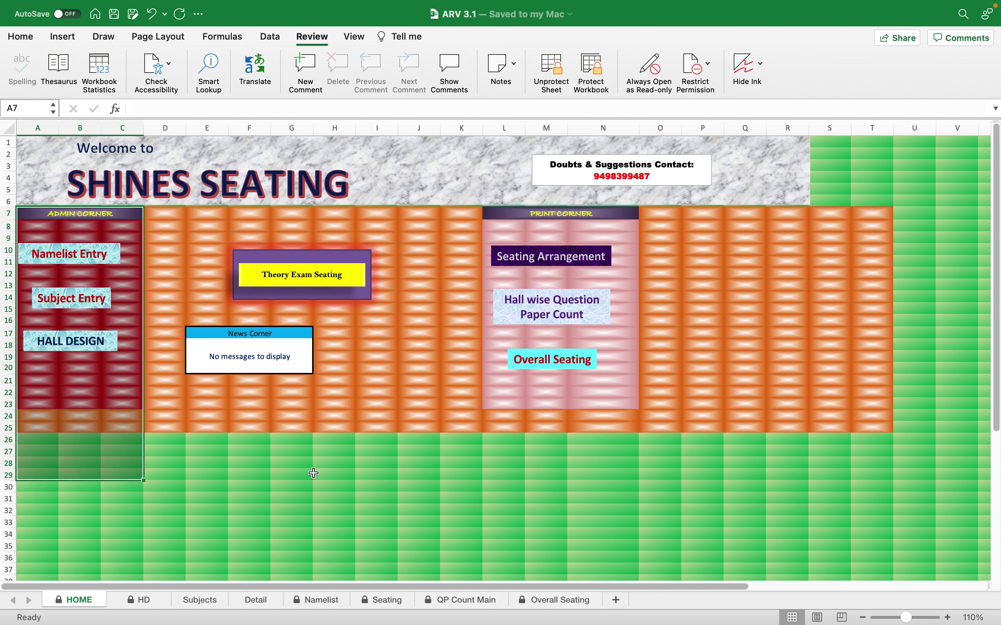
{"action": "left_click", "coordinate": [308, 474]}
{"action": "left_click_drag", "start_coordinate": [520, 215], "coordinate": [520, 428]}
{"action": "left_click", "coordinate": [499, 464]}
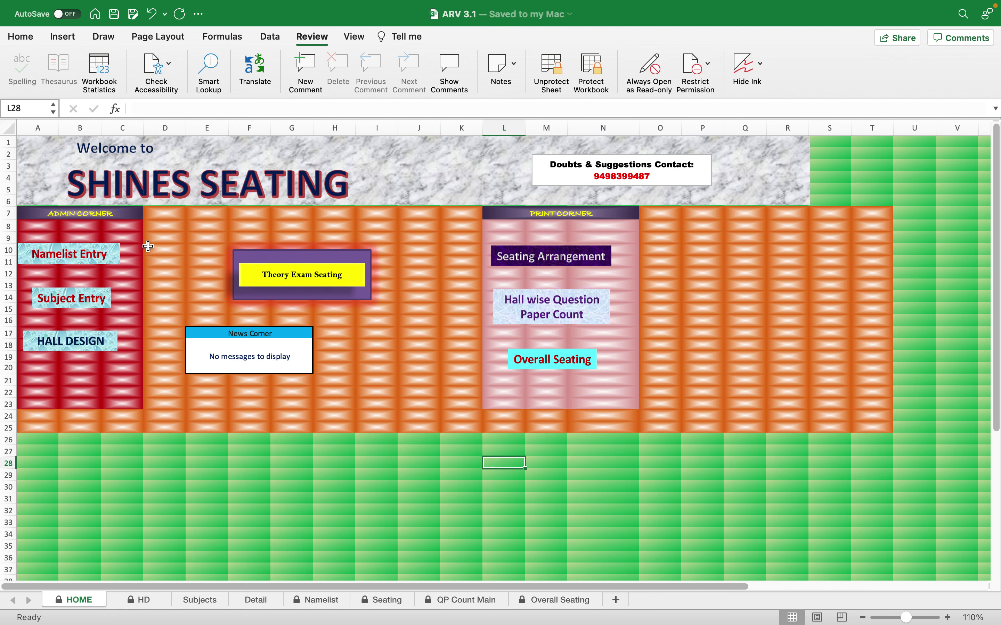
{"action": "left_click_drag", "start_coordinate": [92, 216], "coordinate": [89, 406]}
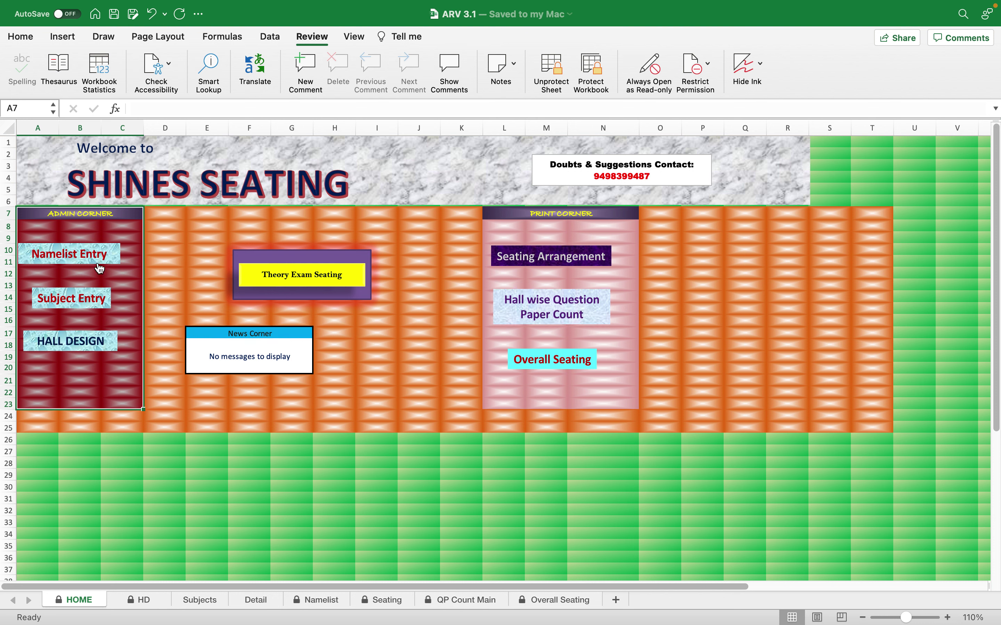
{"action": "left_click", "coordinate": [110, 438]}
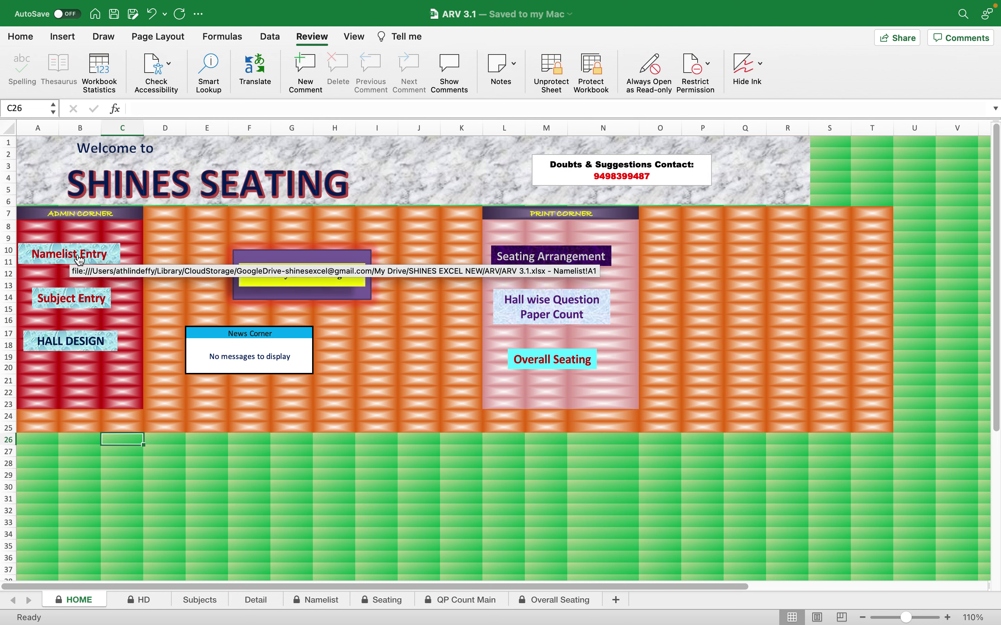
Step: Open the Namelist sheet through the home page's Namelist Entry link and go to the first row of the 6A table
{"action": "left_click", "coordinate": [79, 257]}
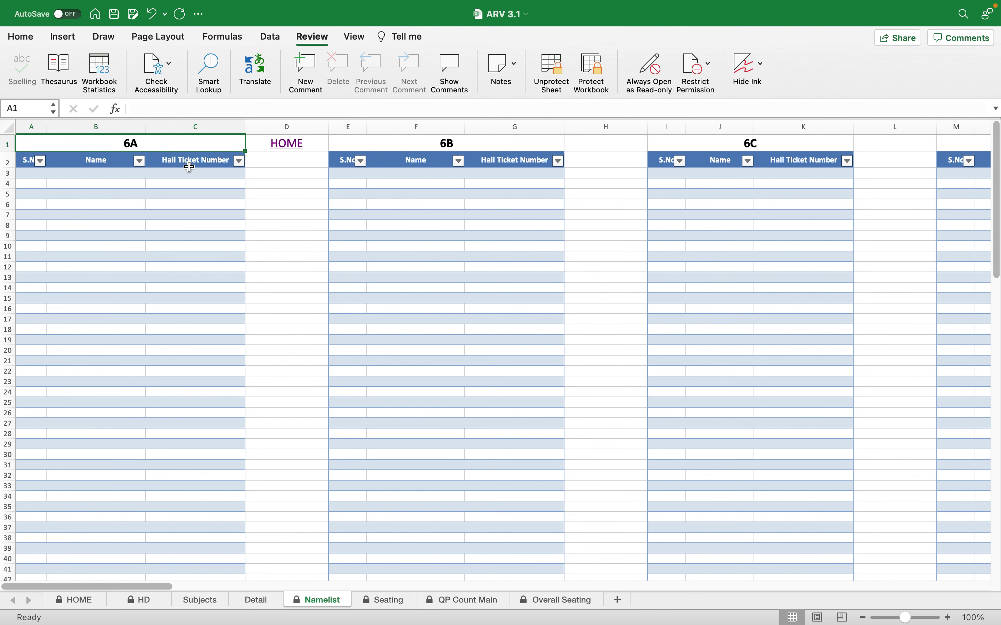
{"action": "left_click", "coordinate": [124, 174]}
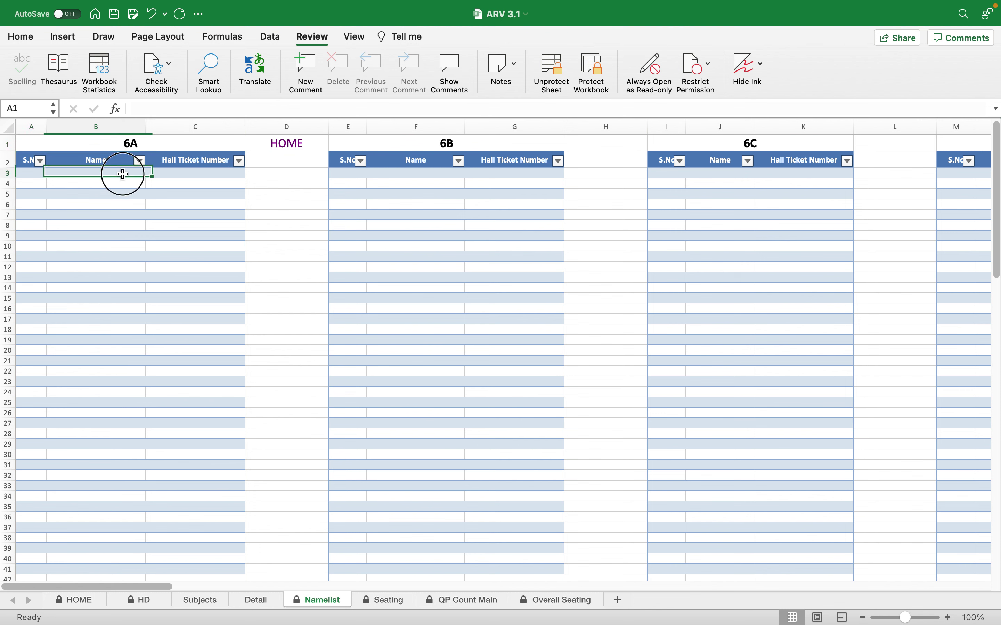
{"action": "left_click", "coordinate": [169, 174]}
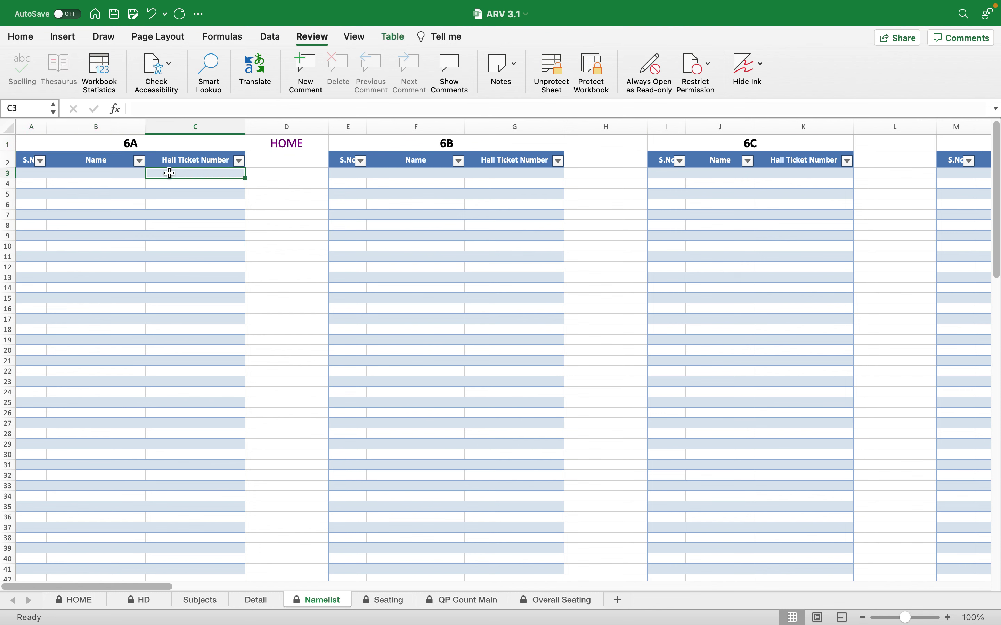
{"action": "left_click", "coordinate": [160, 141]}
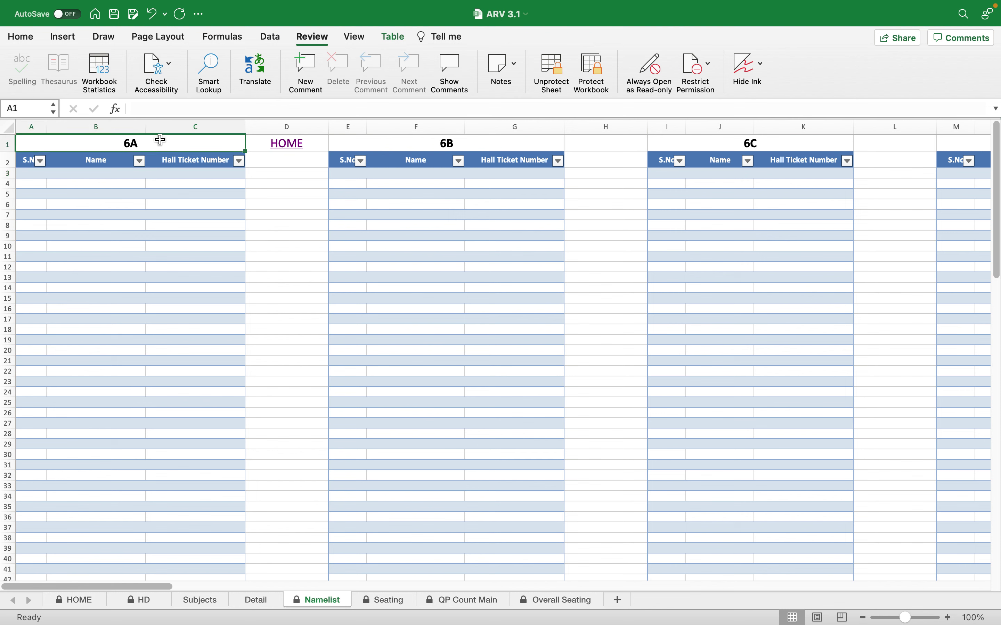
{"action": "left_click", "coordinate": [101, 171]}
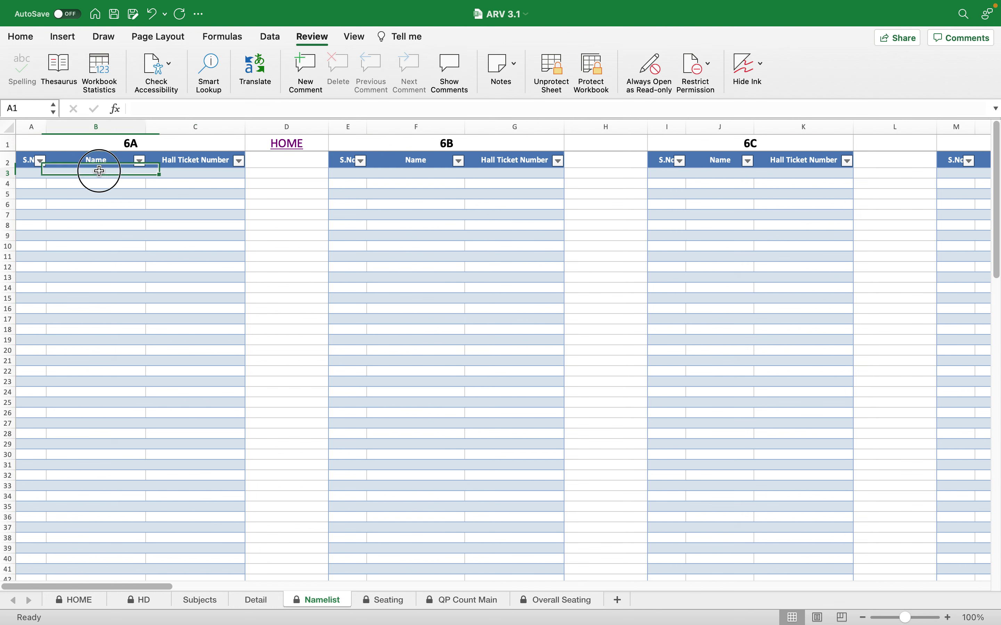
{"action": "left_click", "coordinate": [169, 174]}
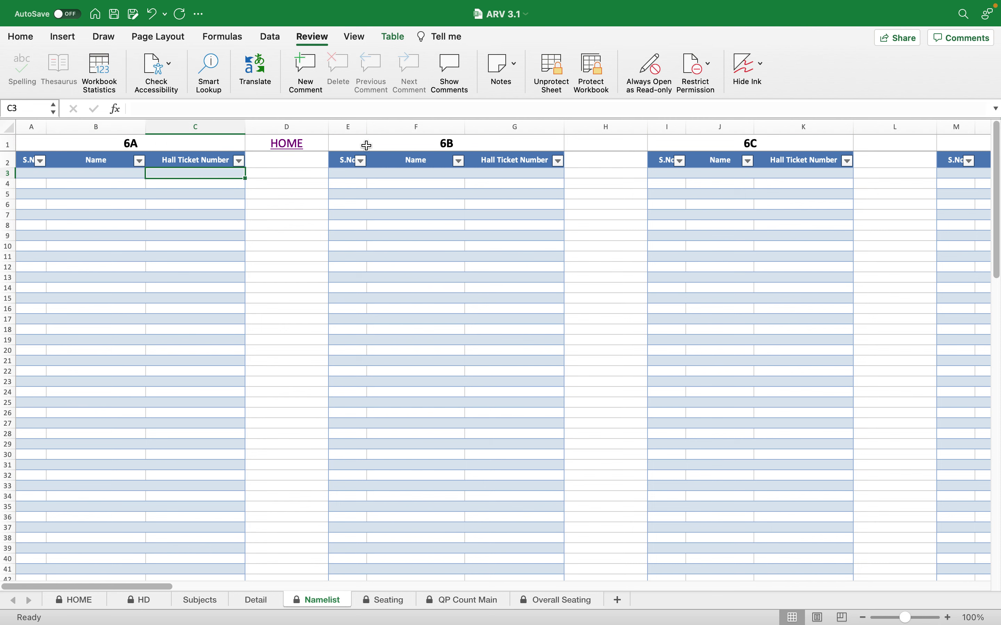
Step: Enter a sample student name ending in 1 and hall ticket number AA1 in 6A's first row, and fill both down to row 22
{"action": "left_click", "coordinate": [110, 172]}
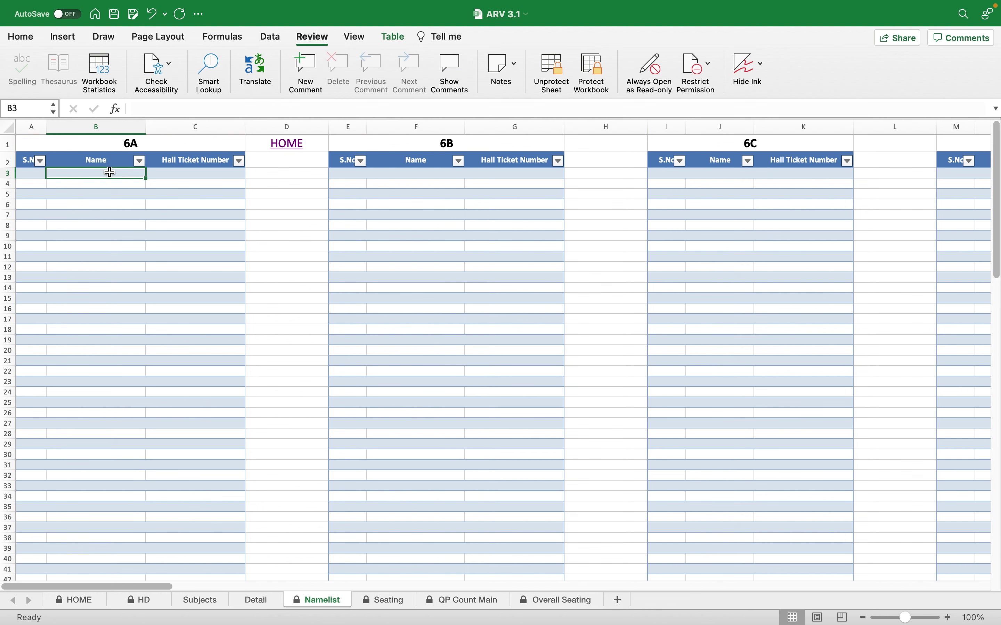
{"action": "type", "text": "Albin1"}
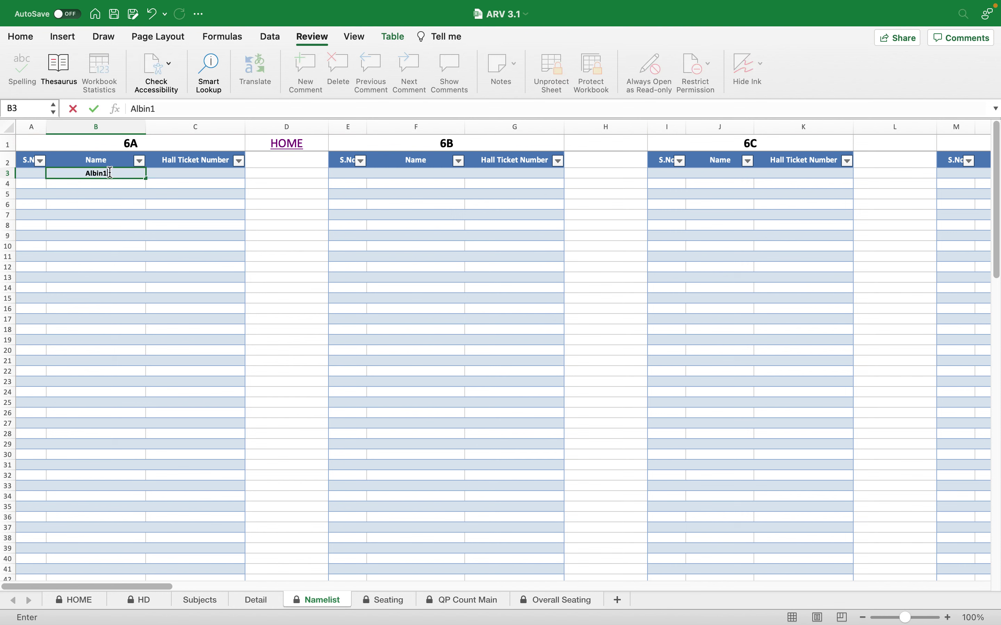
{"action": "key", "text": "Tab"}
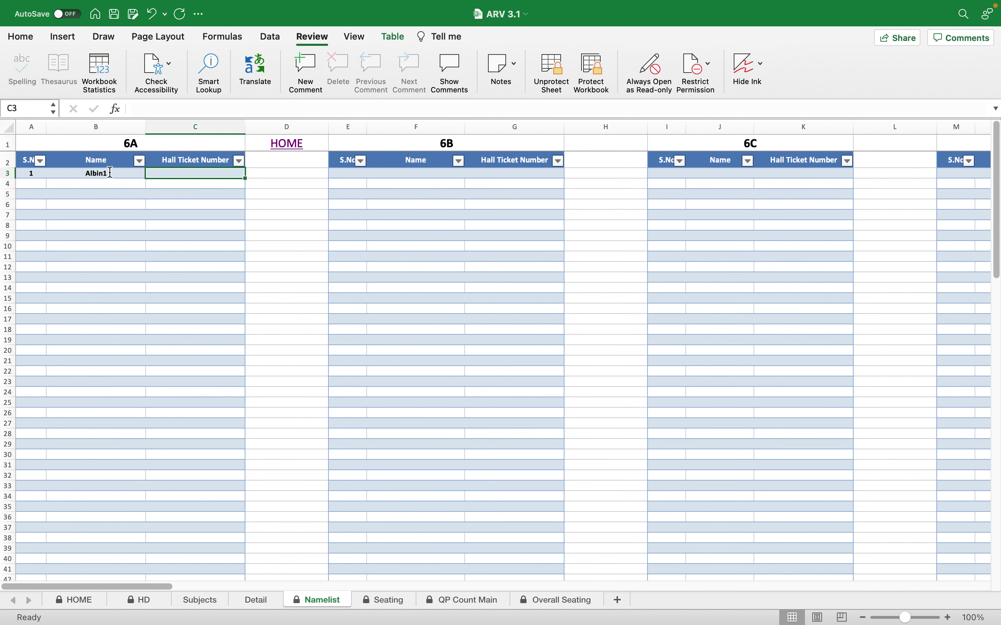
{"action": "type", "text": "AA1"}
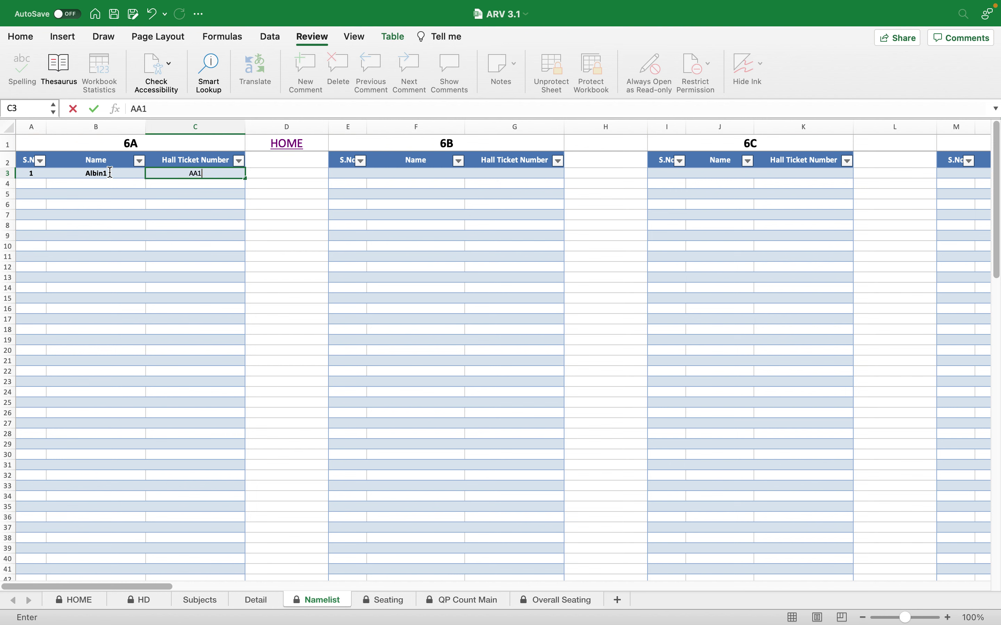
{"action": "key", "text": "Return"}
{"action": "left_click_drag", "start_coordinate": [134, 172], "coordinate": [225, 382]}
{"action": "left_click", "coordinate": [243, 179]}
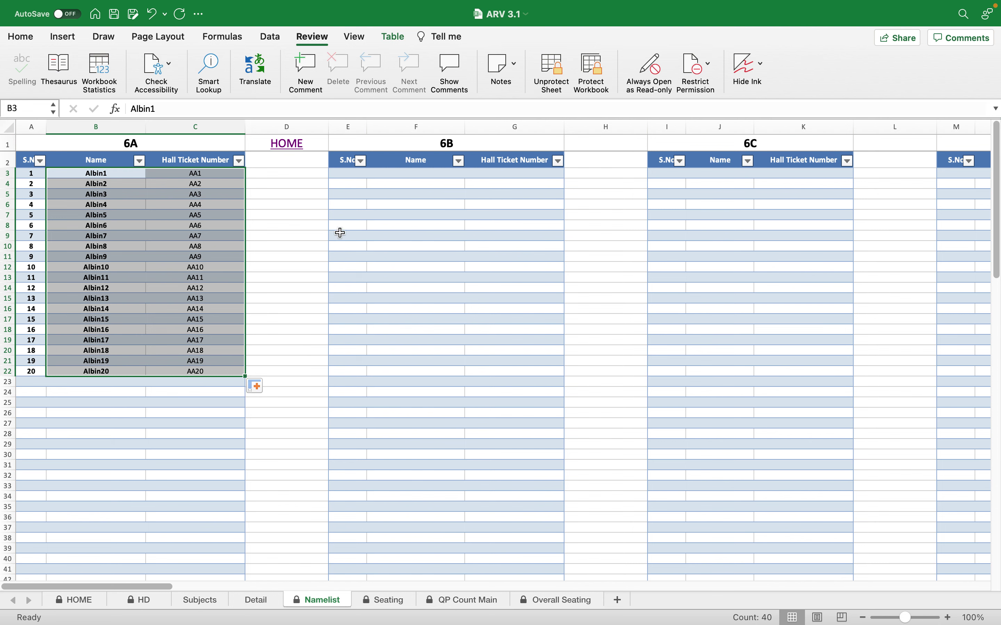
Step: Enter a sample student name ending in 1 and hall ticket number BB1 for class 6B, and fill both down to row 31
{"action": "left_click", "coordinate": [411, 173]}
{"action": "type", "text": "Bibin1"}
{"action": "key", "text": "Tab"}
{"action": "type", "text": "BB1"}
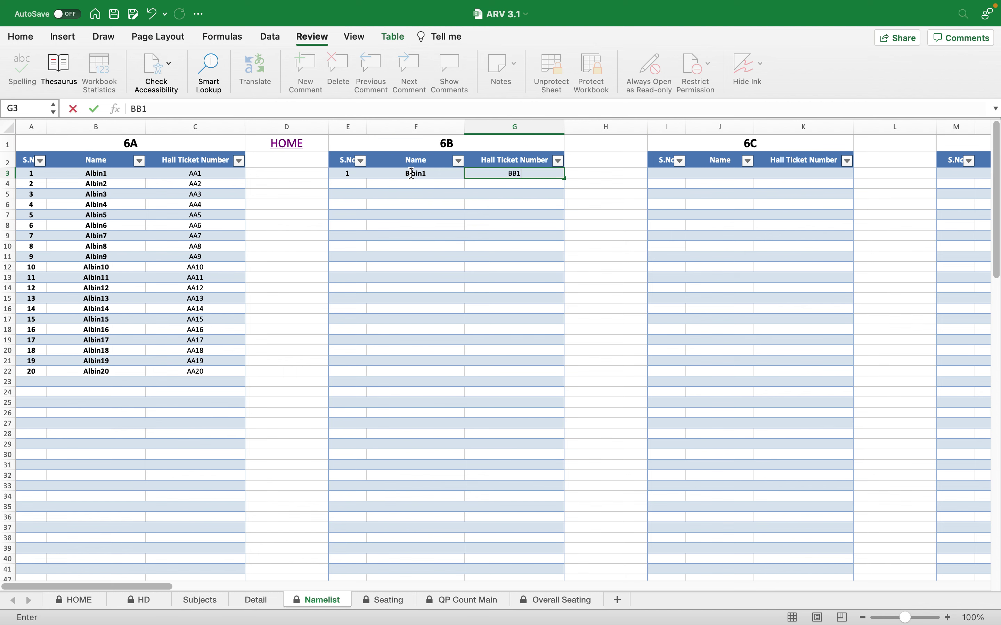
{"action": "key", "text": "Return"}
{"action": "left_click_drag", "start_coordinate": [411, 173], "coordinate": [542, 474]}
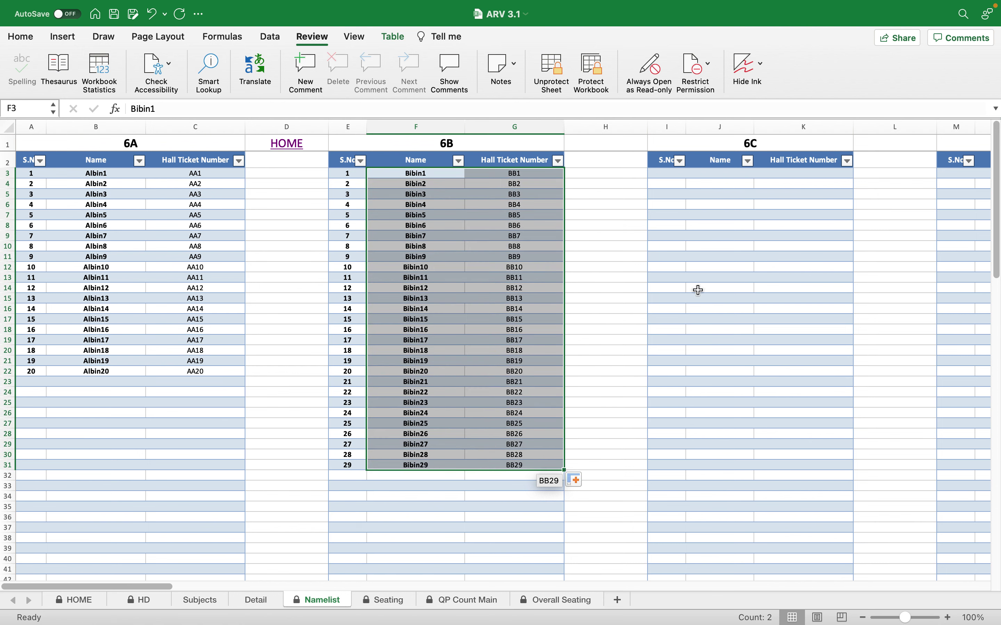
Step: Enter a sample student name ending in 1 and hall ticket CC! for class 6C, and fill both down to row 39
{"action": "left_click", "coordinate": [718, 175]}
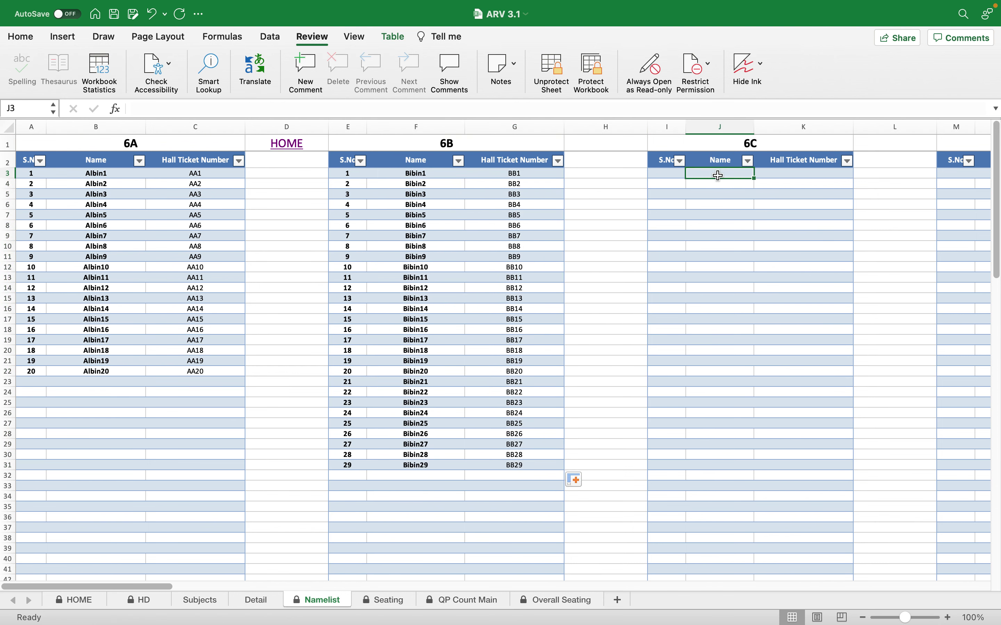
{"action": "type", "text": "Cibin1"}
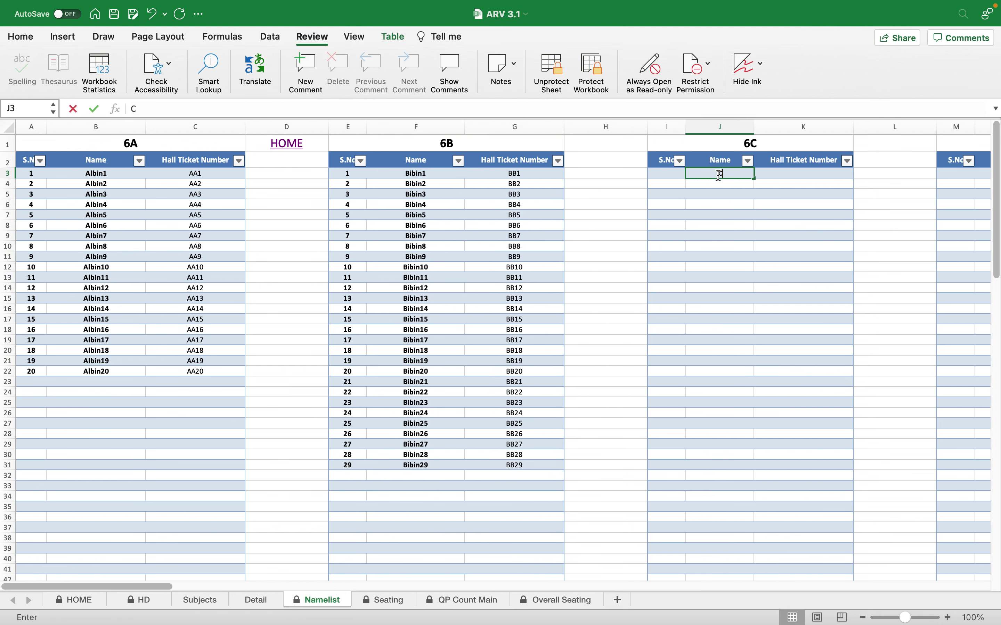
{"action": "key", "text": "Tab"}
{"action": "type", "text": "CC!"}
{"action": "key", "text": "Return"}
{"action": "left_click_drag", "start_coordinate": [718, 175], "coordinate": [822, 554]}
Step: Enter a sample student name ending in 1 and hall ticket number DD1 for class 6D, and fill both down to row 22
{"action": "left_click_drag", "start_coordinate": [152, 586], "coordinate": [261, 586]}
{"action": "left_click", "coordinate": [374, 173]}
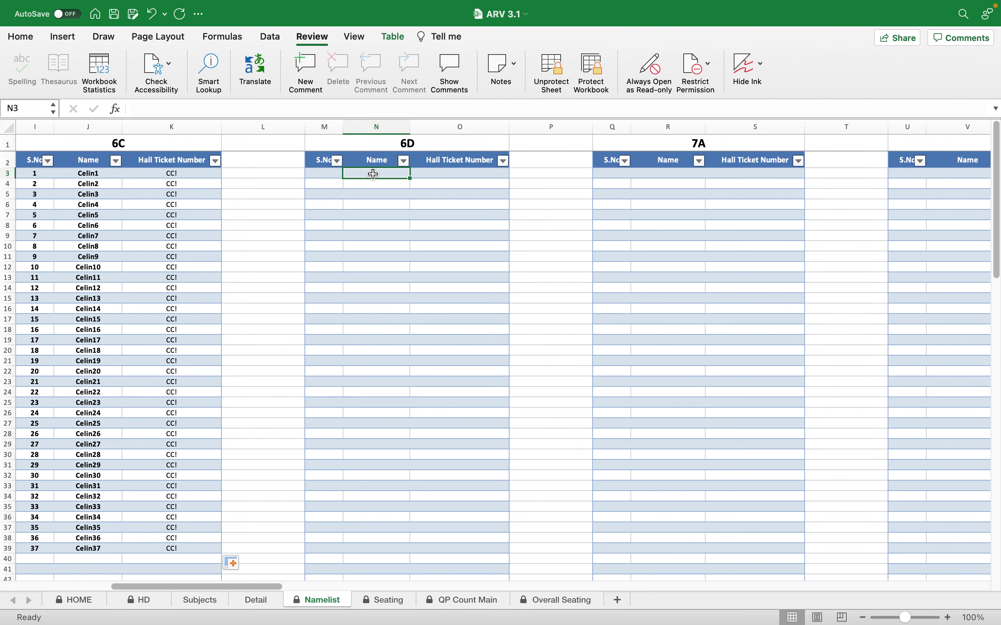
{"action": "type", "text": "Danu"}
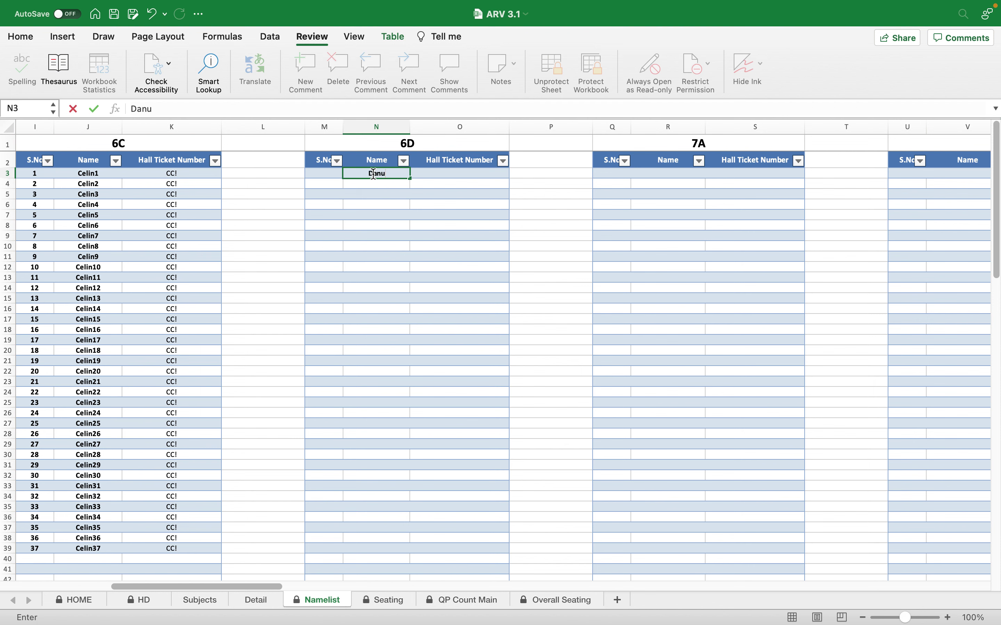
{"action": "type", "text": "sh1"}
{"action": "key", "text": "Tab"}
{"action": "type", "text": "DD1"}
{"action": "left_click", "coordinate": [374, 174]}
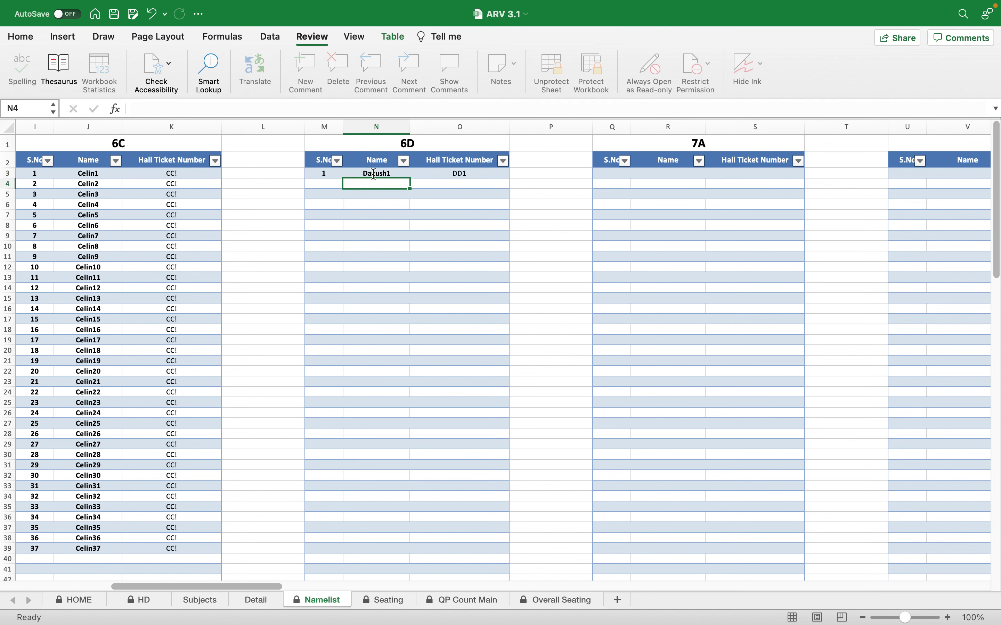
{"action": "left_click_drag", "start_coordinate": [373, 174], "coordinate": [501, 376]}
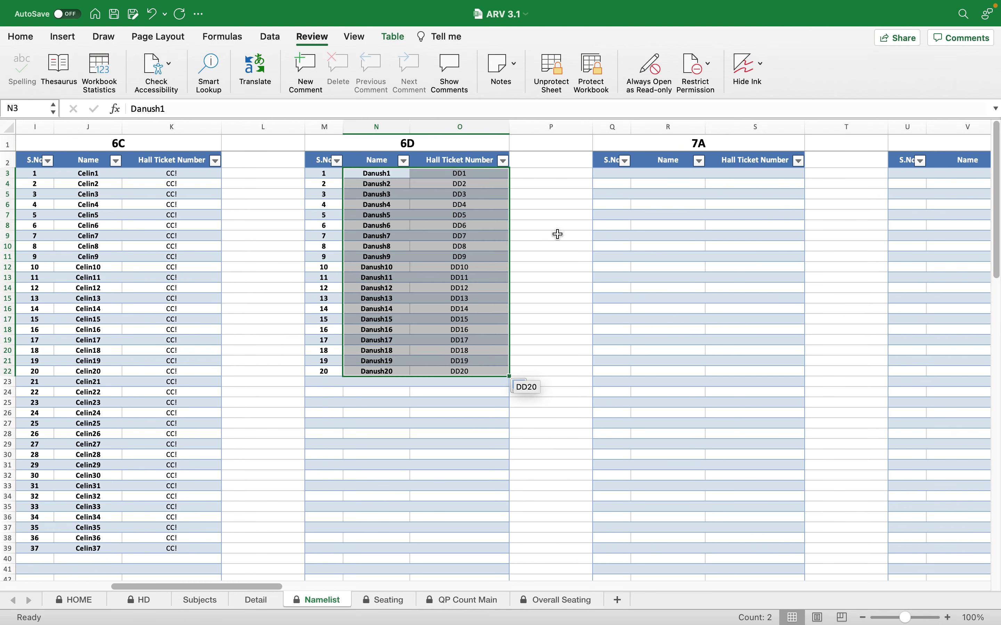
Step: Enter a sample student name ending in 1 and hall ticket number EE1 for class 7A, and fill both down to row 27
{"action": "left_click", "coordinate": [666, 172]}
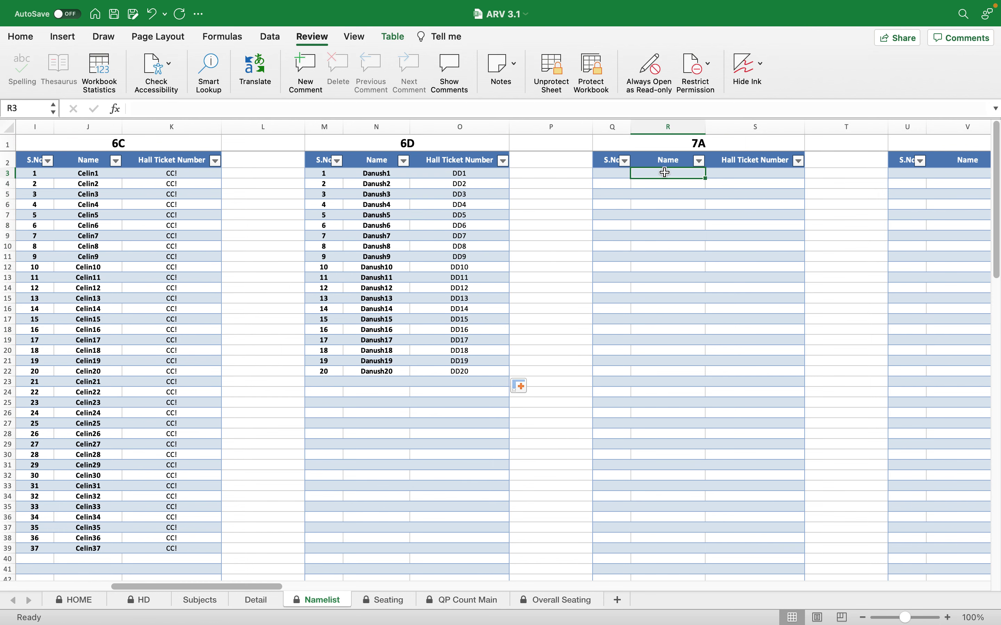
{"action": "type", "text": "E"}
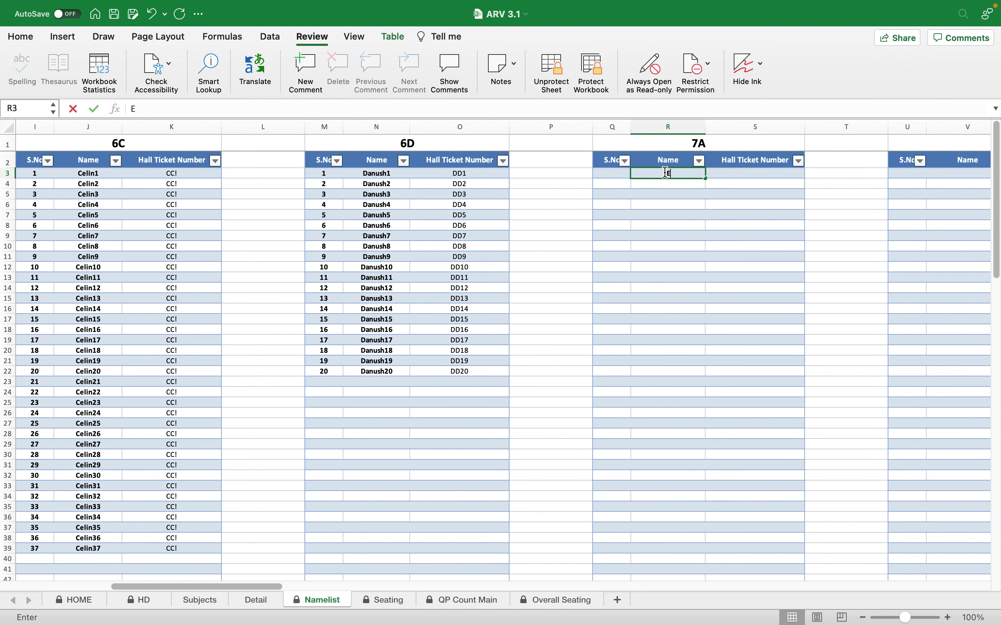
{"action": "type", "text": "mmie1"}
{"action": "key", "text": "Tab"}
{"action": "type", "text": "EE1"}
{"action": "key", "text": "Return"}
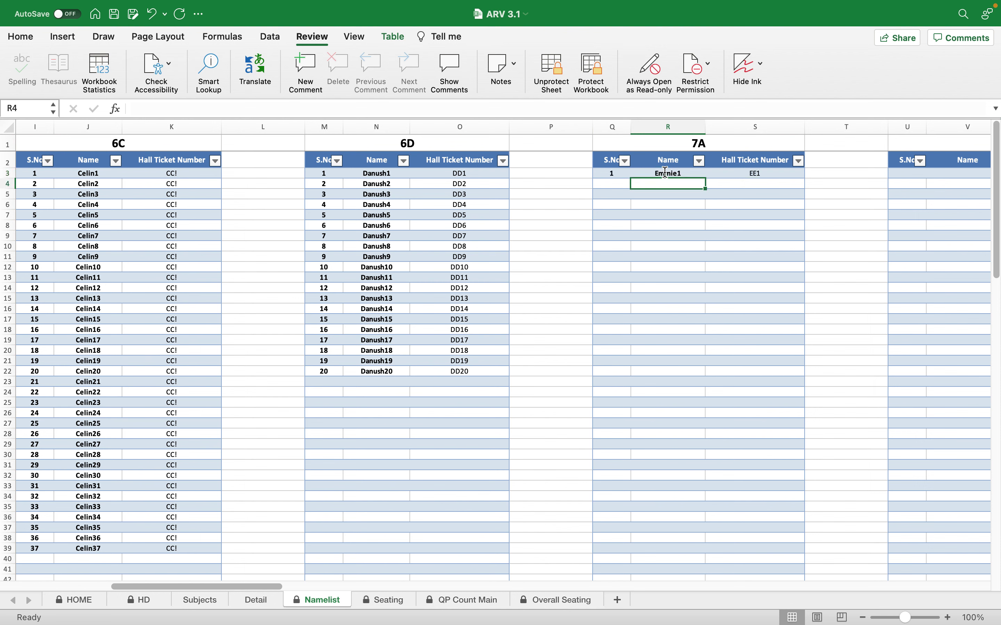
{"action": "left_click_drag", "start_coordinate": [666, 173], "coordinate": [744, 174]}
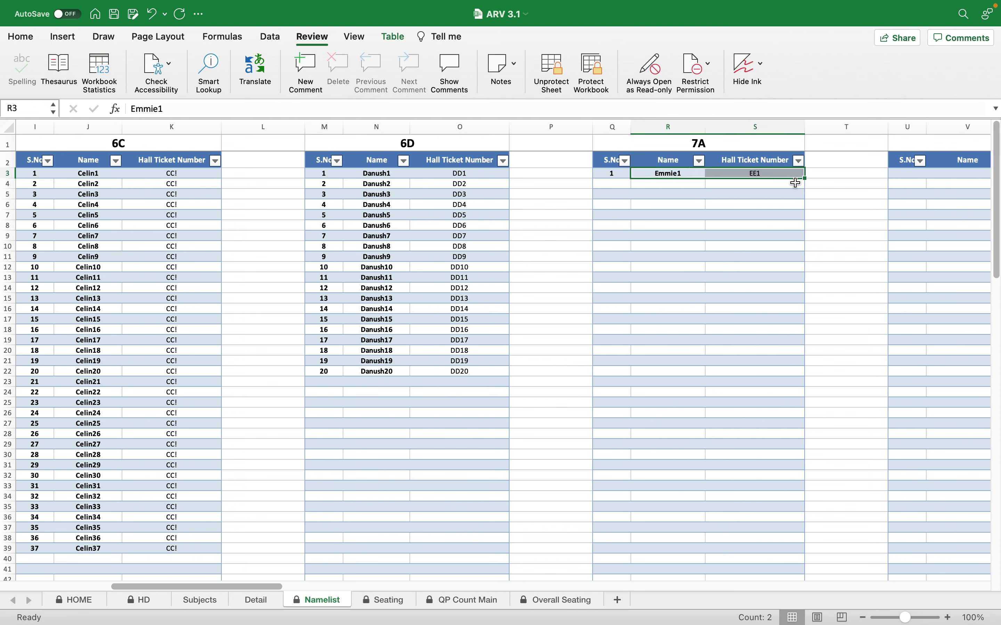
{"action": "left_click_drag", "start_coordinate": [808, 177], "coordinate": [794, 429]}
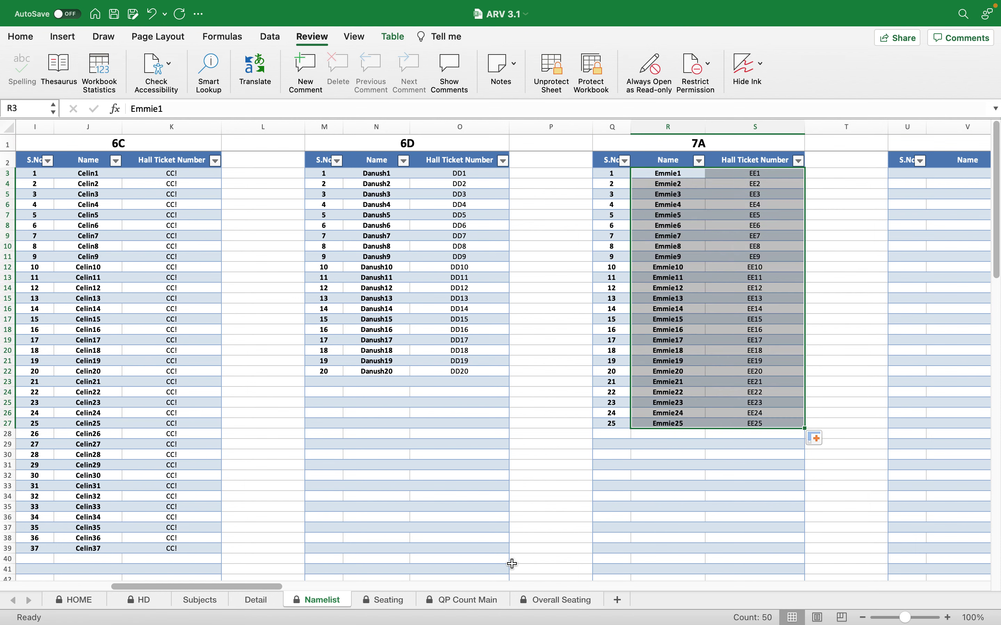
Step: Correct the first 6C hall ticket number to CC1 and fill the number series down to row 39
{"action": "left_click_drag", "start_coordinate": [274, 587], "coordinate": [157, 587]}
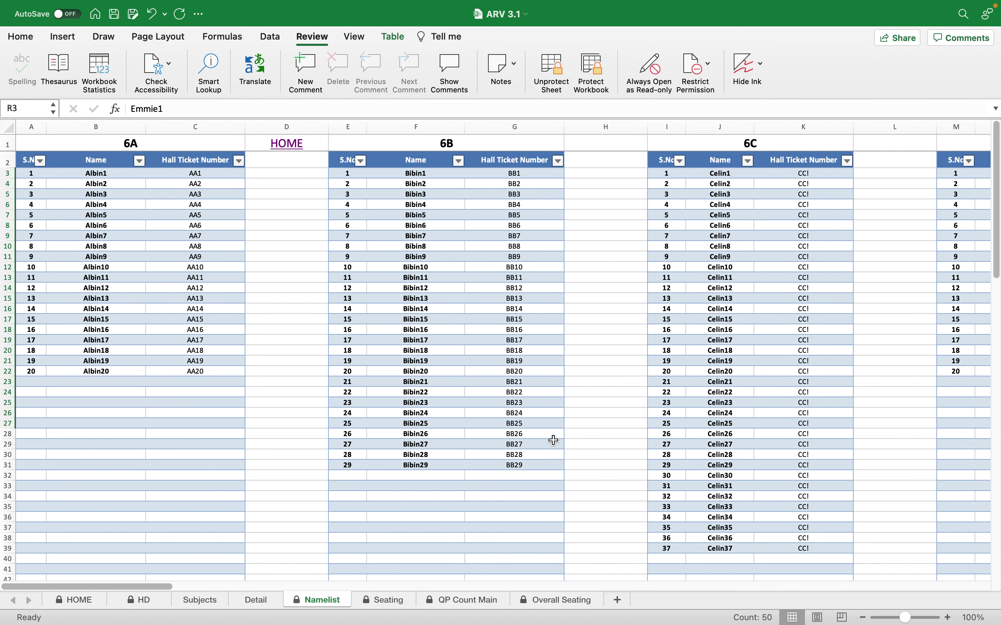
{"action": "scroll", "coordinate": [561, 410], "scroll_direction": "down", "scroll_amount": 3}
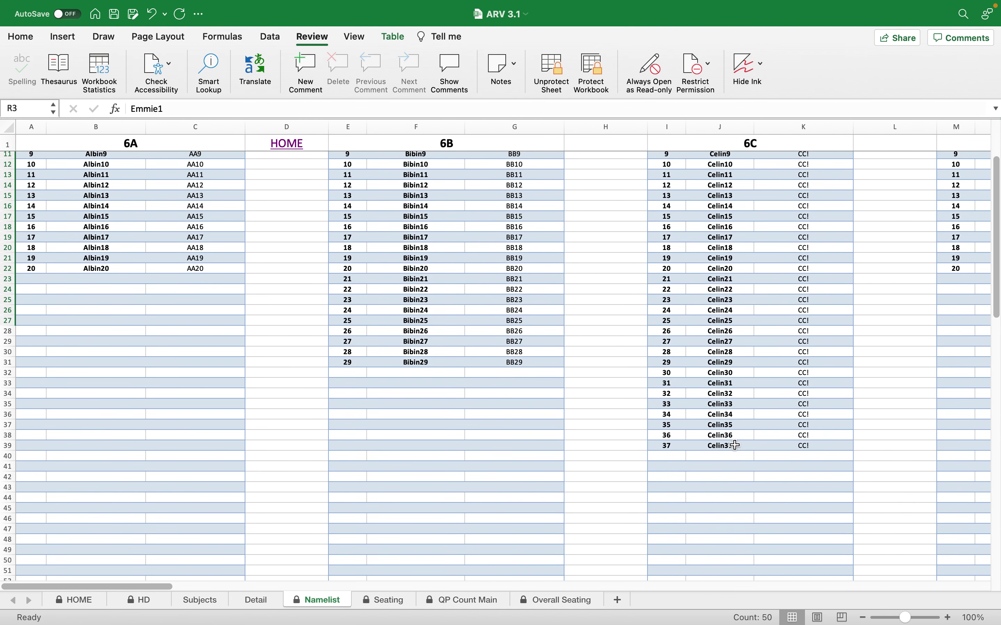
{"action": "scroll", "coordinate": [804, 329], "scroll_direction": "up", "scroll_amount": 3}
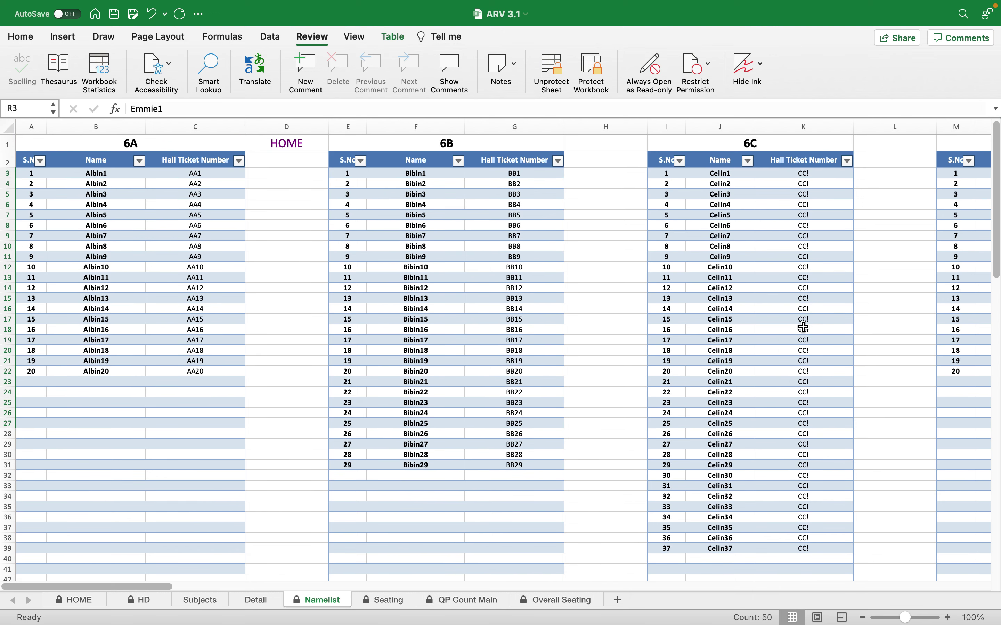
{"action": "left_click", "coordinate": [820, 175]}
{"action": "left_click", "coordinate": [224, 111]}
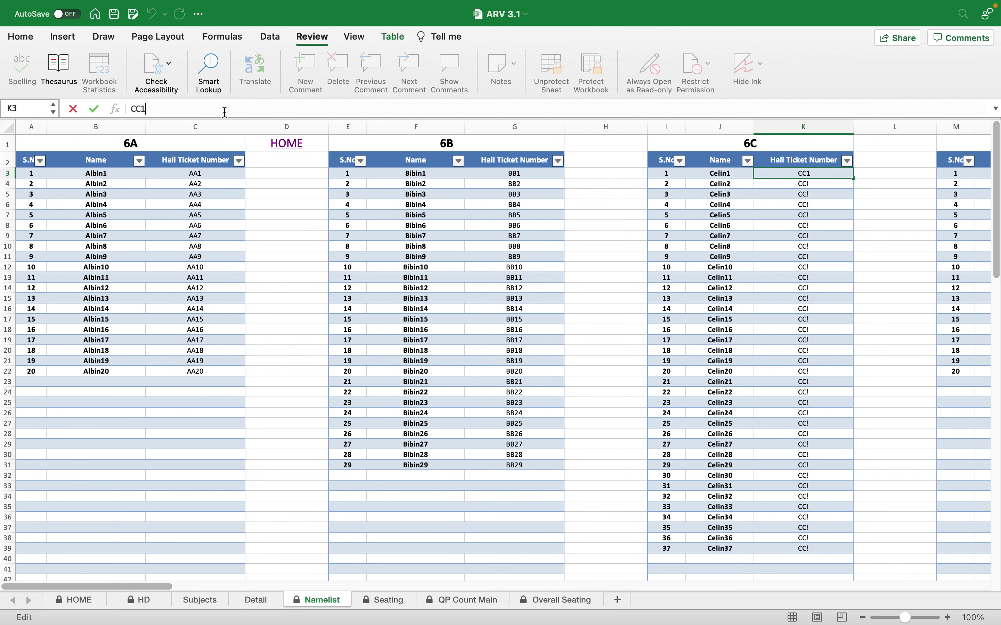
{"action": "type", "text": "1"}
{"action": "key", "text": "Return"}
{"action": "left_click", "coordinate": [781, 174]}
{"action": "left_click_drag", "start_coordinate": [853, 180], "coordinate": [814, 550]}
Step: Extend the name and hall ticket series in 6C to 40 students and in 6B to 30 students
{"action": "left_click_drag", "start_coordinate": [721, 550], "coordinate": [860, 505]}
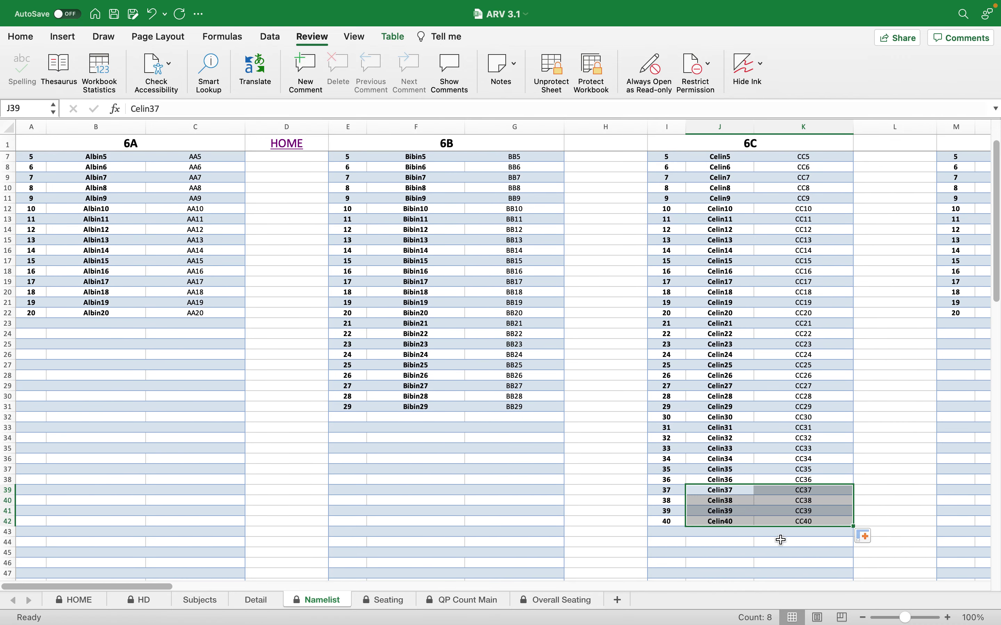
{"action": "left_click_drag", "start_coordinate": [422, 408], "coordinate": [503, 409]}
{"action": "left_click", "coordinate": [550, 409]}
{"action": "left_click_drag", "start_coordinate": [564, 409], "coordinate": [576, 429]}
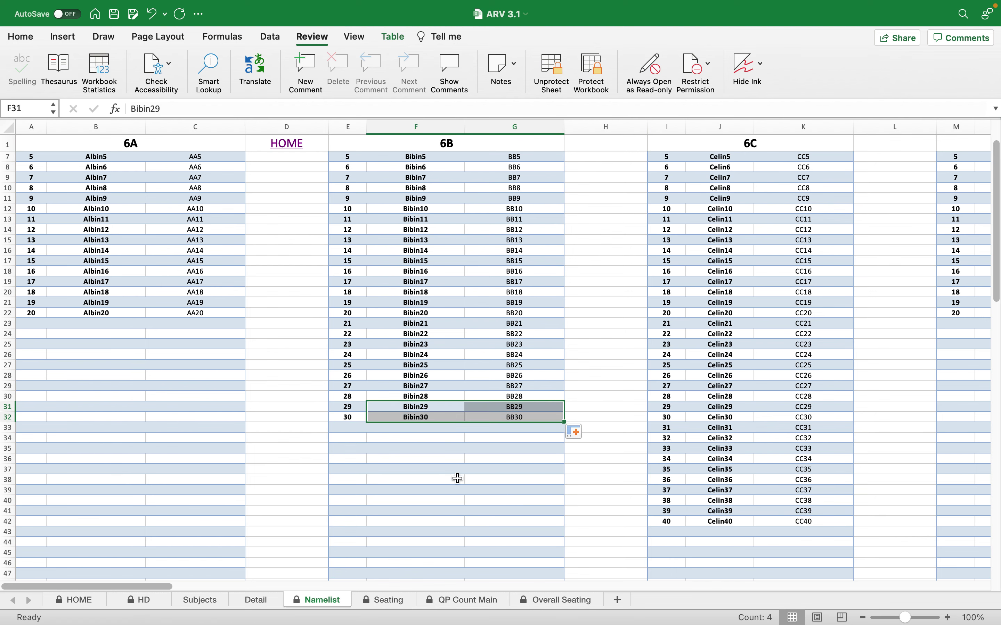
{"action": "scroll", "coordinate": [398, 328], "scroll_direction": "up", "scroll_amount": 3}
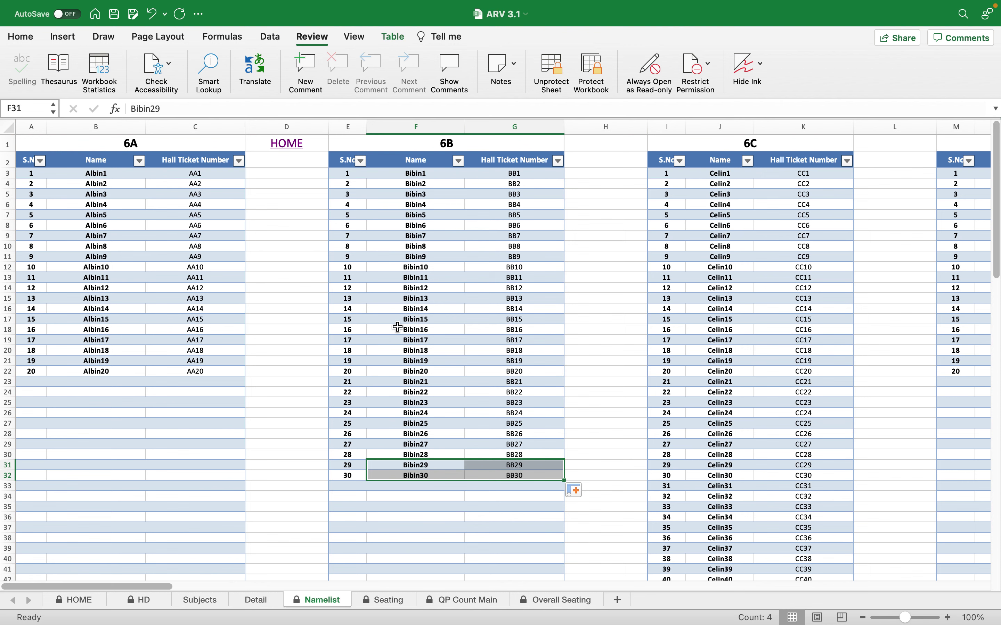
Step: Return to the home sheet and open Subject Entry to review the list of subject names
{"action": "left_click", "coordinate": [164, 465]}
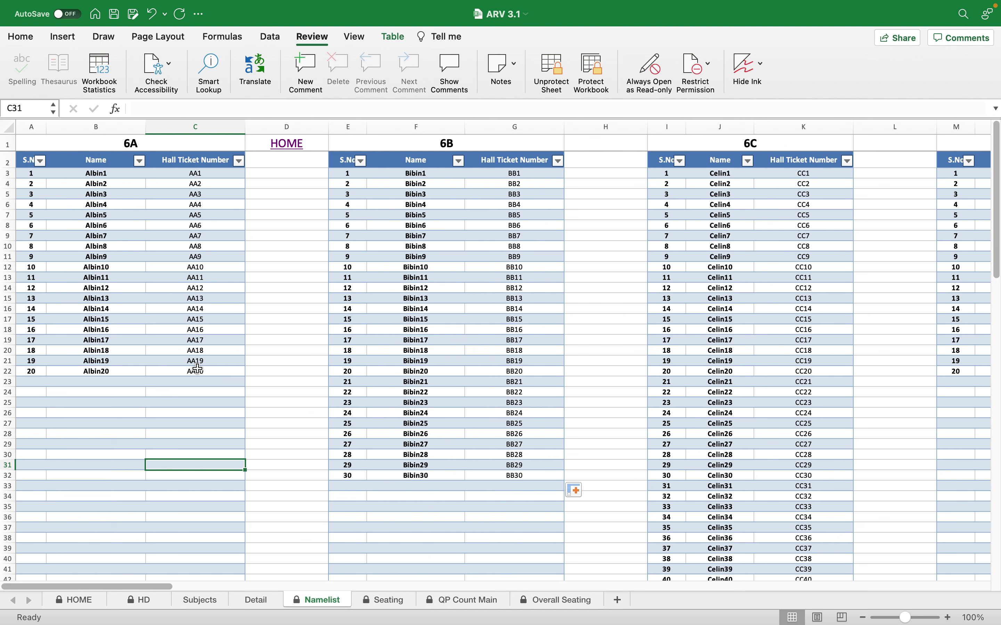
{"action": "left_click", "coordinate": [291, 150]}
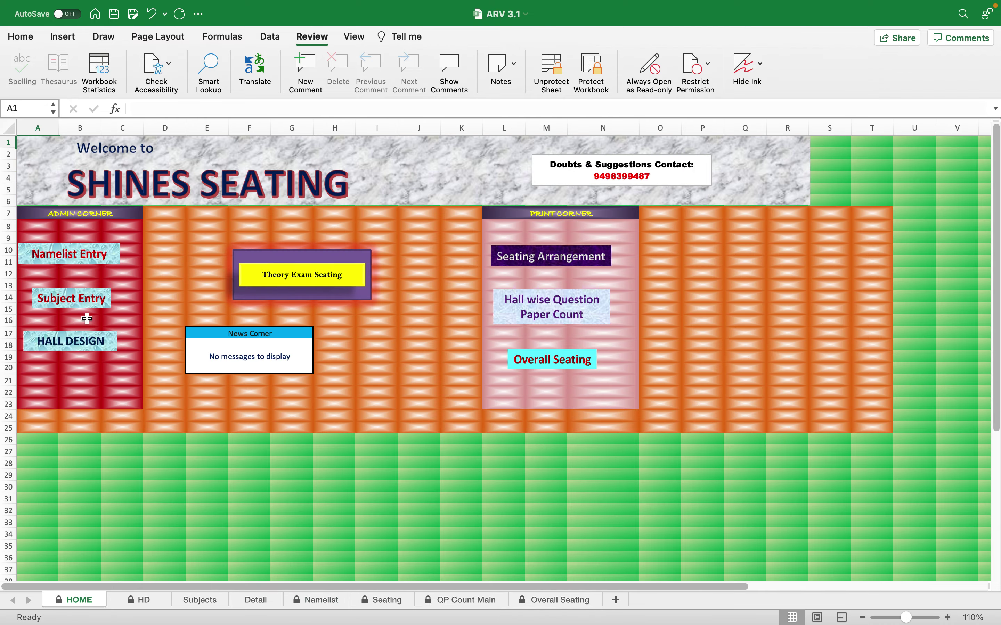
{"action": "left_click", "coordinate": [75, 298]}
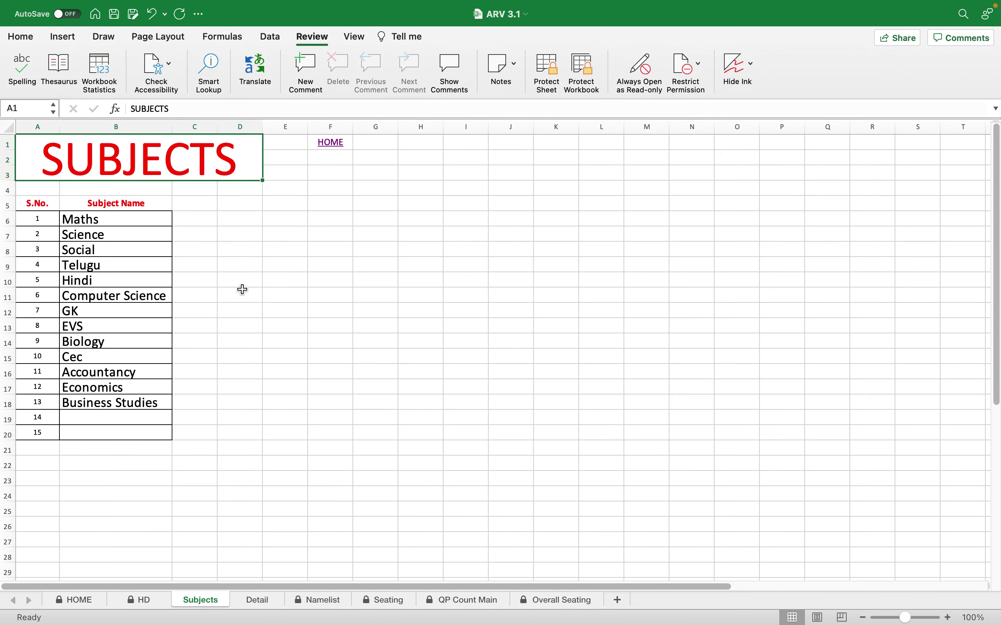
{"action": "left_click_drag", "start_coordinate": [121, 222], "coordinate": [110, 437]}
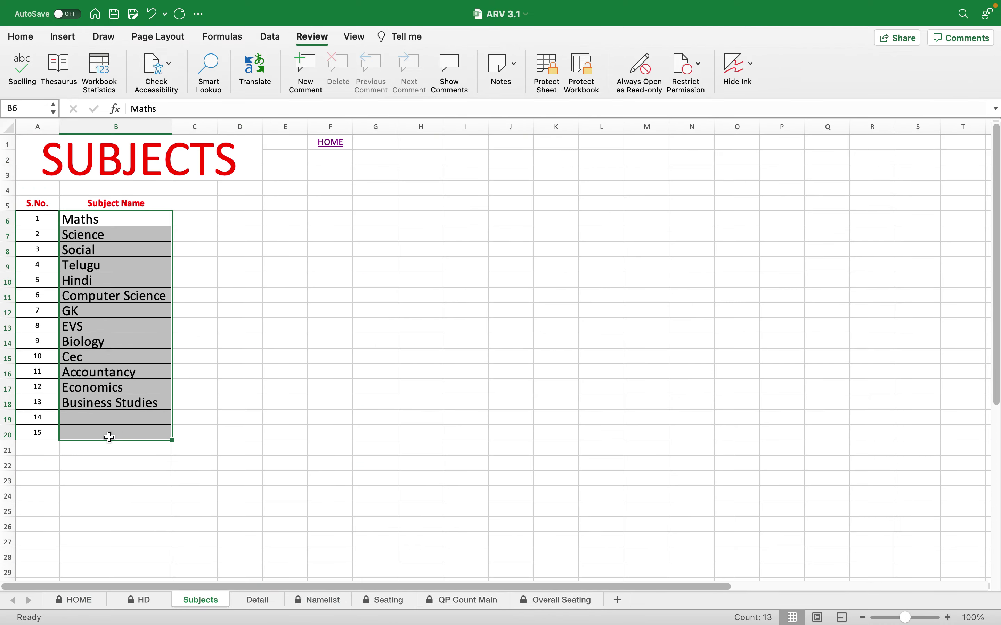
{"action": "left_click_drag", "start_coordinate": [86, 221], "coordinate": [103, 436]}
Step: Go back to the home sheet and open Hall Design to review the numbered list of class names
{"action": "left_click", "coordinate": [331, 145]}
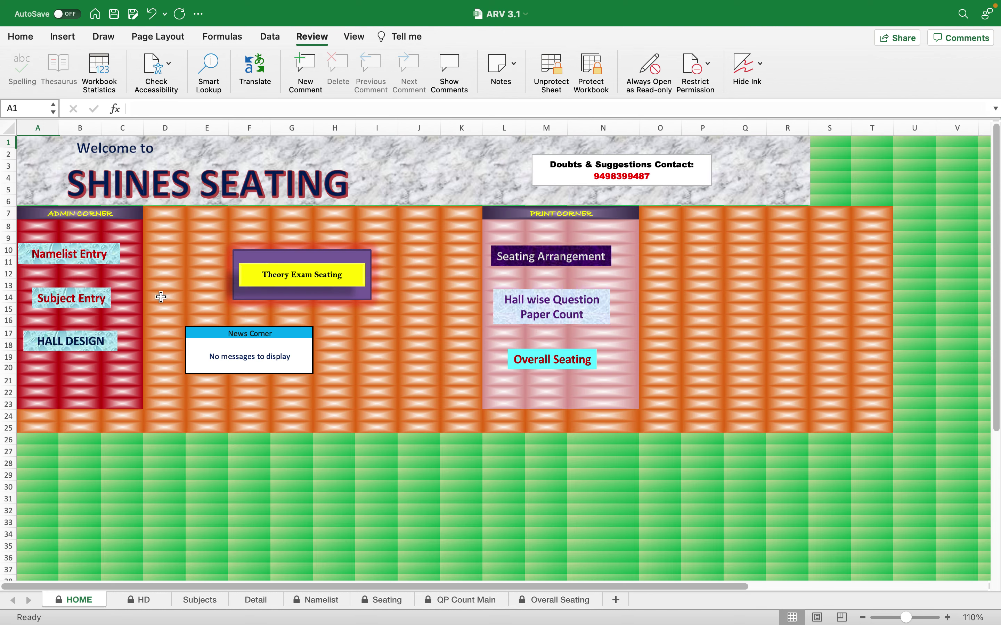
{"action": "left_click", "coordinate": [79, 343]}
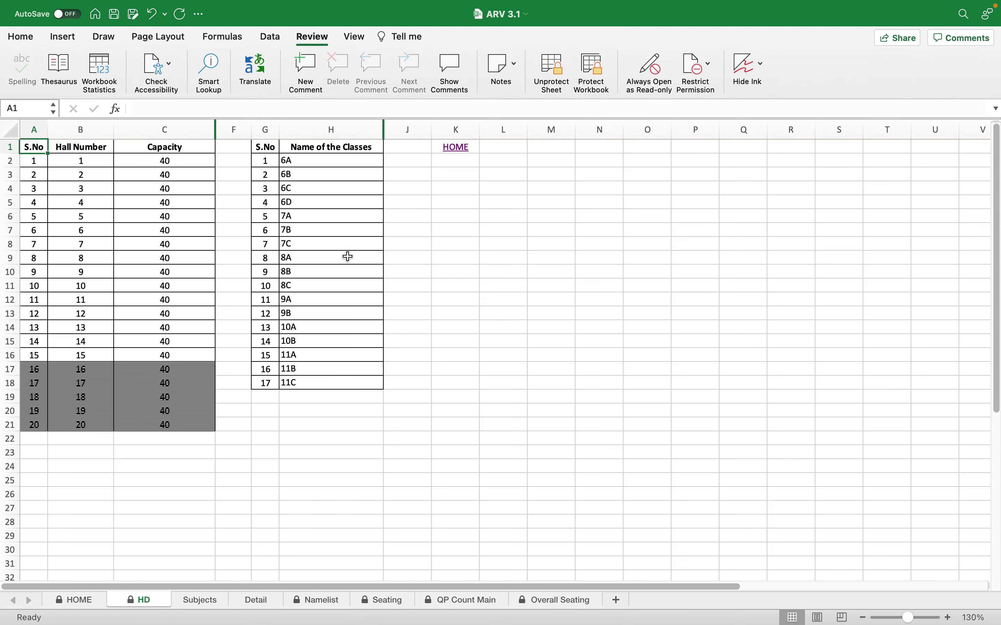
{"action": "left_click_drag", "start_coordinate": [324, 160], "coordinate": [339, 383]}
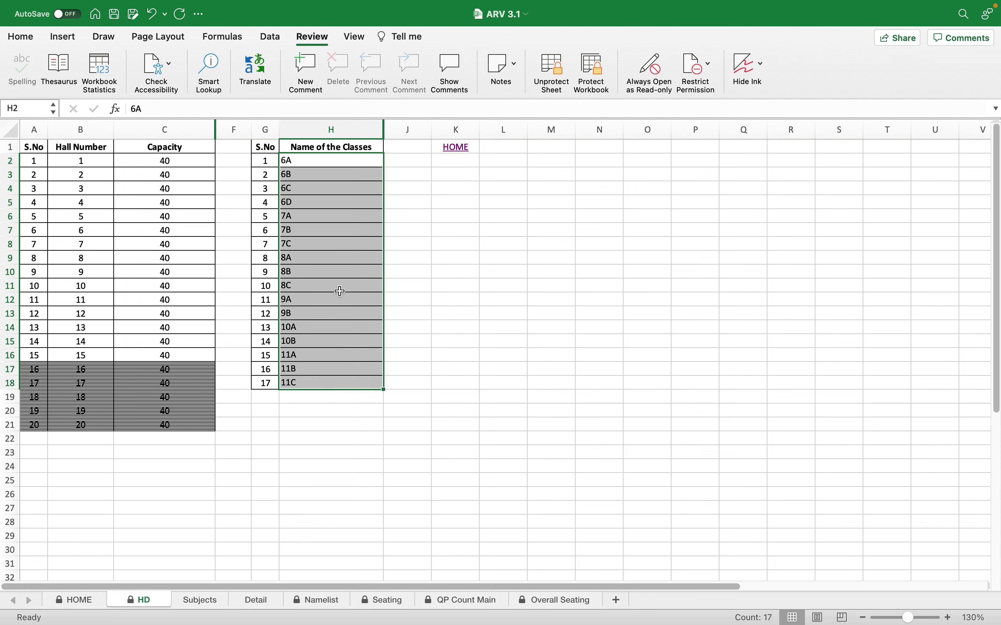
{"action": "left_click_drag", "start_coordinate": [265, 161], "coordinate": [265, 382]}
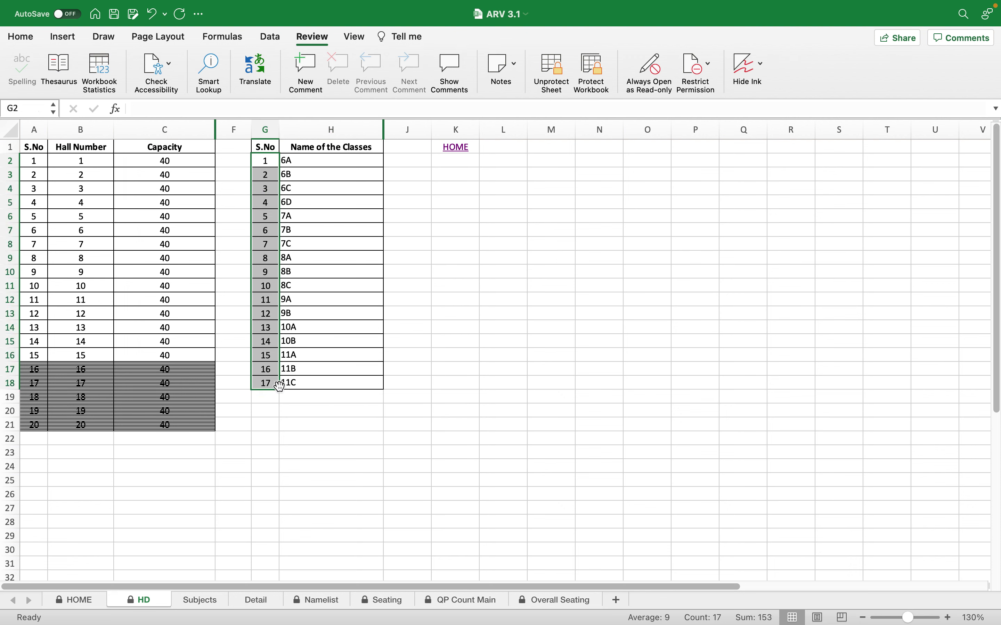
{"action": "left_click_drag", "start_coordinate": [314, 161], "coordinate": [318, 187]}
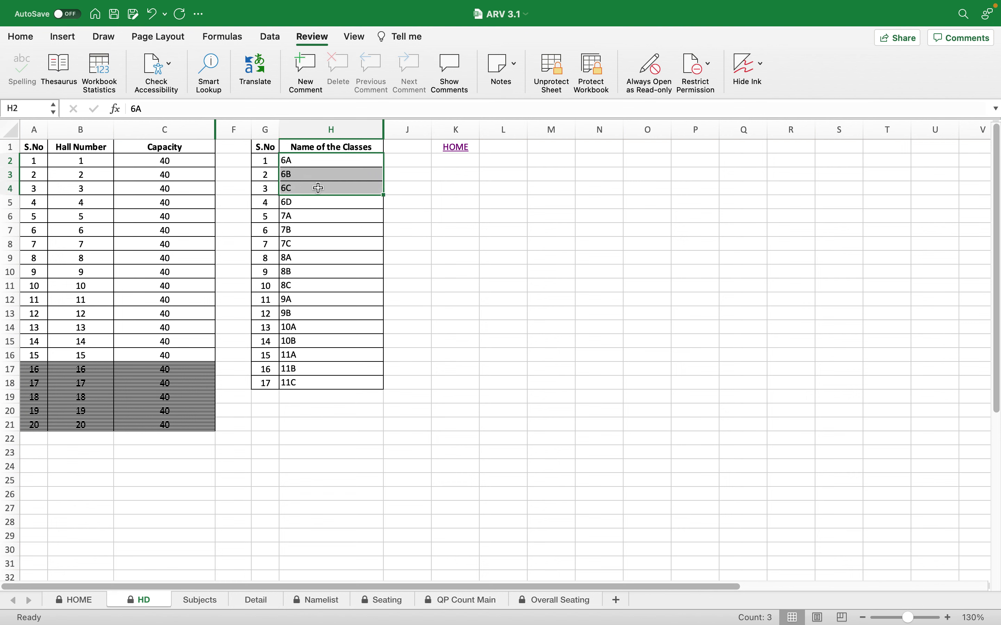
Step: Examine the hall numbers and seating capacities listed for halls 1 to 15
{"action": "left_click", "coordinate": [91, 162]}
{"action": "left_click_drag", "start_coordinate": [78, 354], "coordinate": [83, 161]}
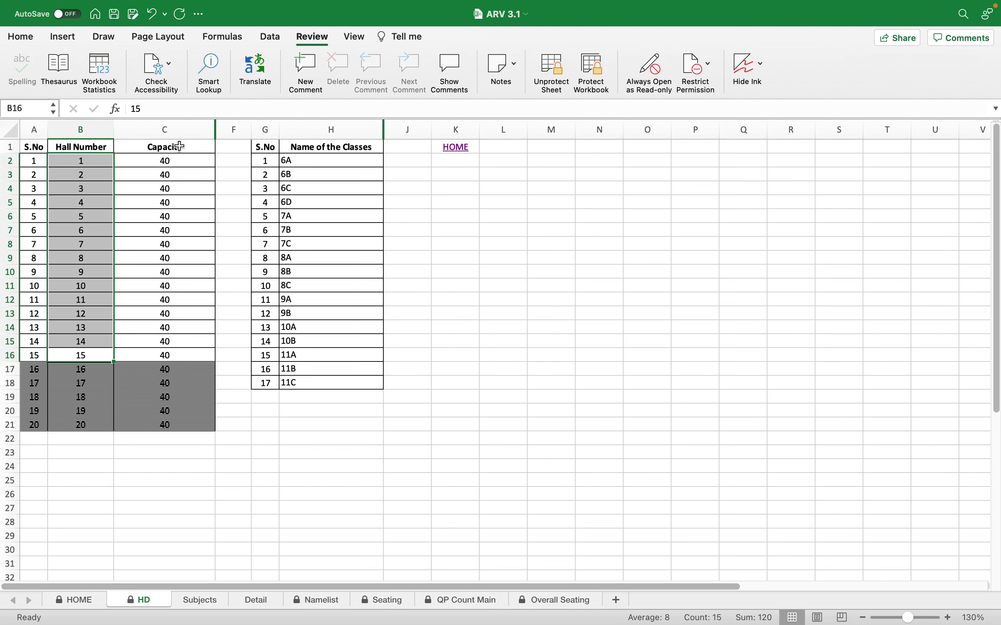
{"action": "left_click_drag", "start_coordinate": [184, 161], "coordinate": [184, 353]}
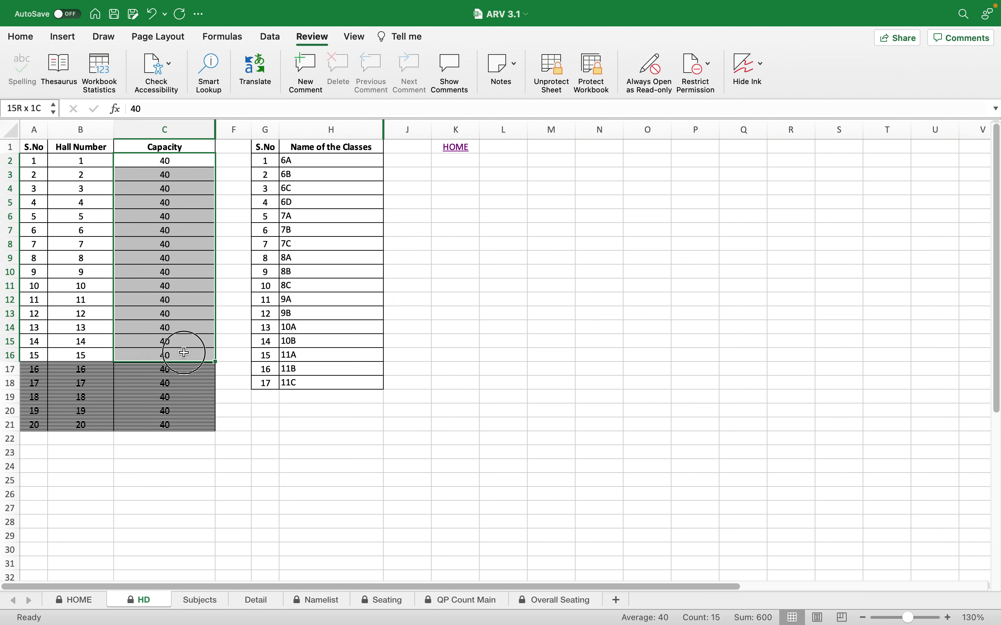
{"action": "left_click", "coordinate": [176, 161]}
{"action": "left_click", "coordinate": [181, 171]}
{"action": "left_click", "coordinate": [186, 188]}
{"action": "left_click", "coordinate": [189, 202]}
{"action": "left_click", "coordinate": [175, 253]}
{"action": "left_click", "coordinate": [173, 285]}
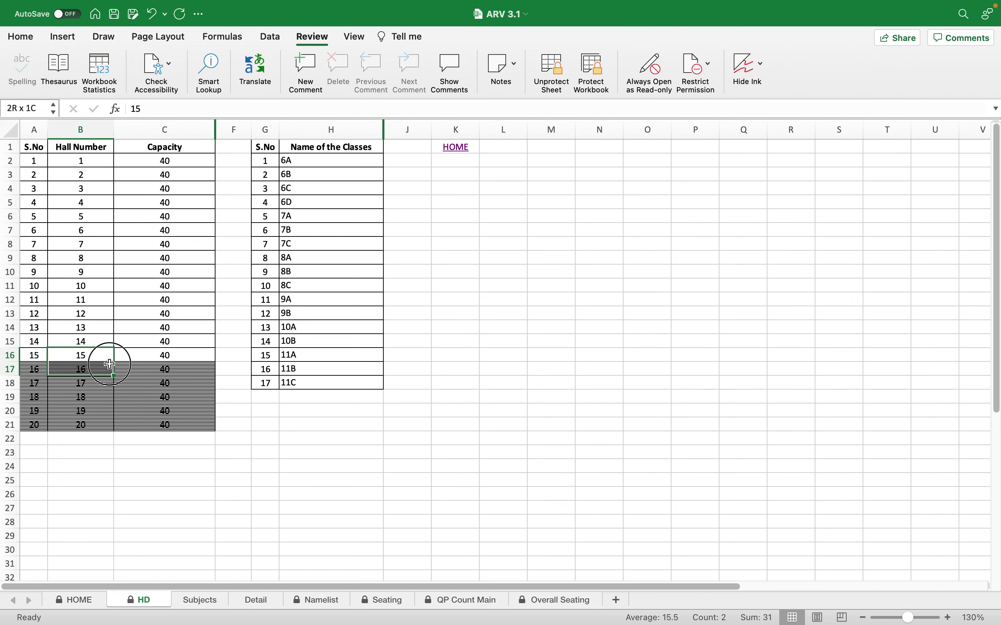
{"action": "left_click_drag", "start_coordinate": [107, 357], "coordinate": [150, 357]}
{"action": "left_click_drag", "start_coordinate": [40, 356], "coordinate": [151, 353]}
{"action": "left_click", "coordinate": [213, 226]}
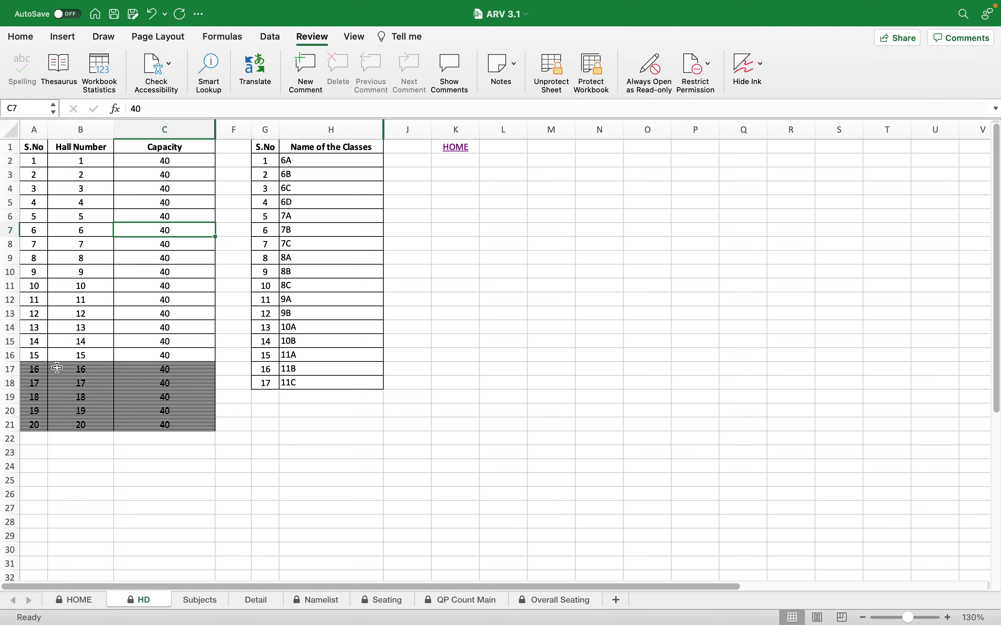
Step: Inspect the greyed-out halls 16 to 20 and try to edit the capacity of hall 17
{"action": "left_click_drag", "start_coordinate": [34, 372], "coordinate": [192, 423]}
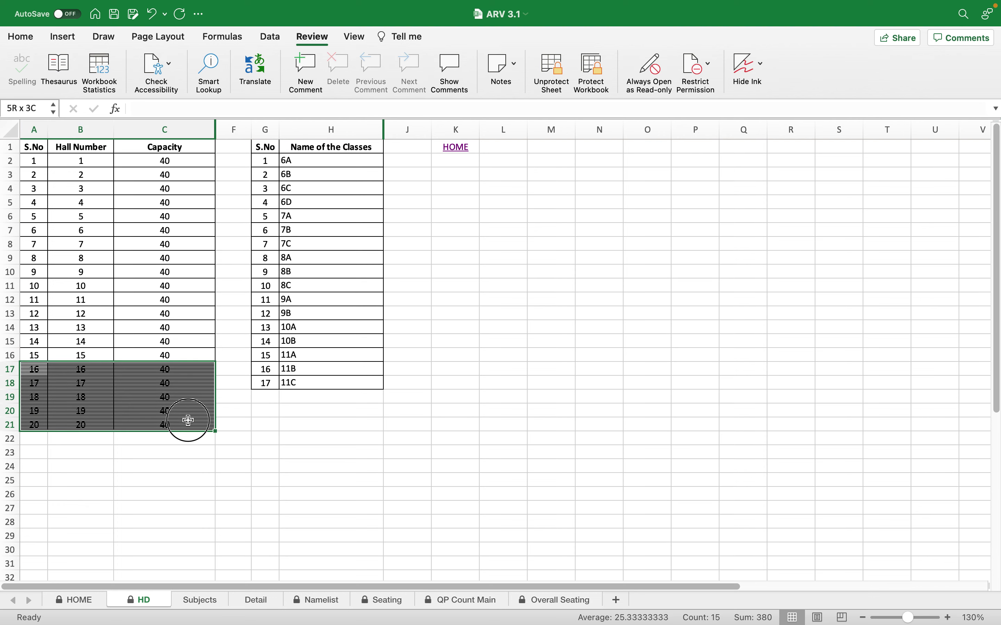
{"action": "left_click", "coordinate": [185, 384]}
{"action": "double_click", "coordinate": [184, 384]}
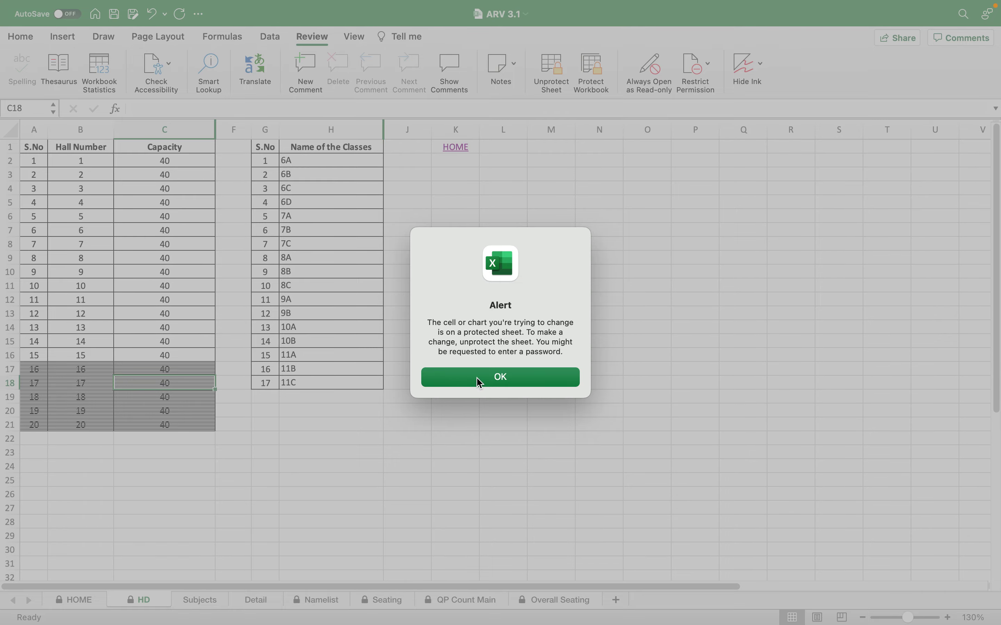
{"action": "left_click", "coordinate": [513, 384]}
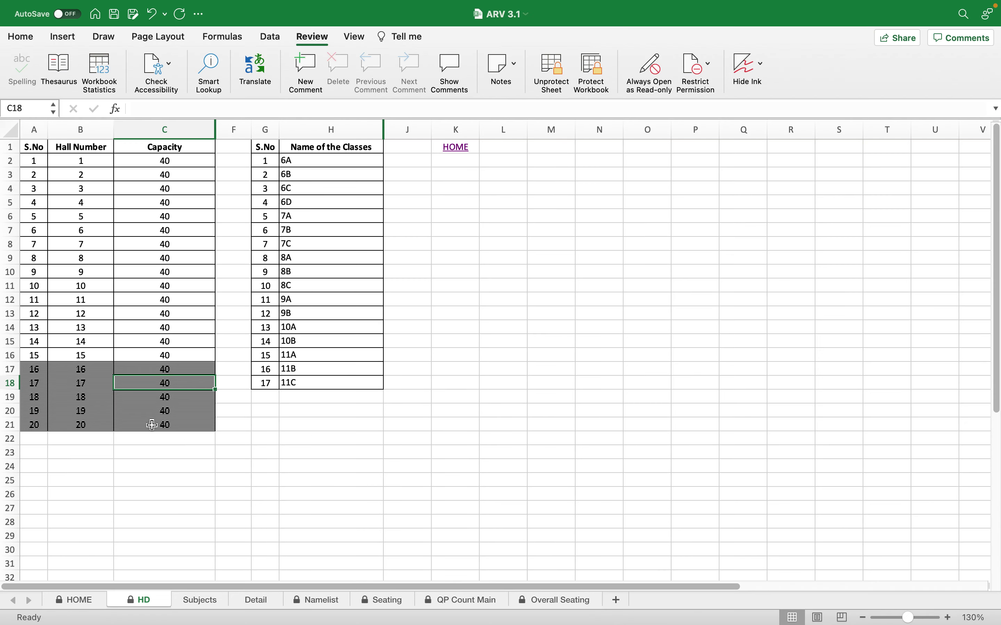
{"action": "left_click_drag", "start_coordinate": [70, 372], "coordinate": [174, 425]}
Step: Open Theory Exam Seating from the home sheet and enter SHINES EXCEL SCHOOL as the school name
{"action": "left_click", "coordinate": [457, 154]}
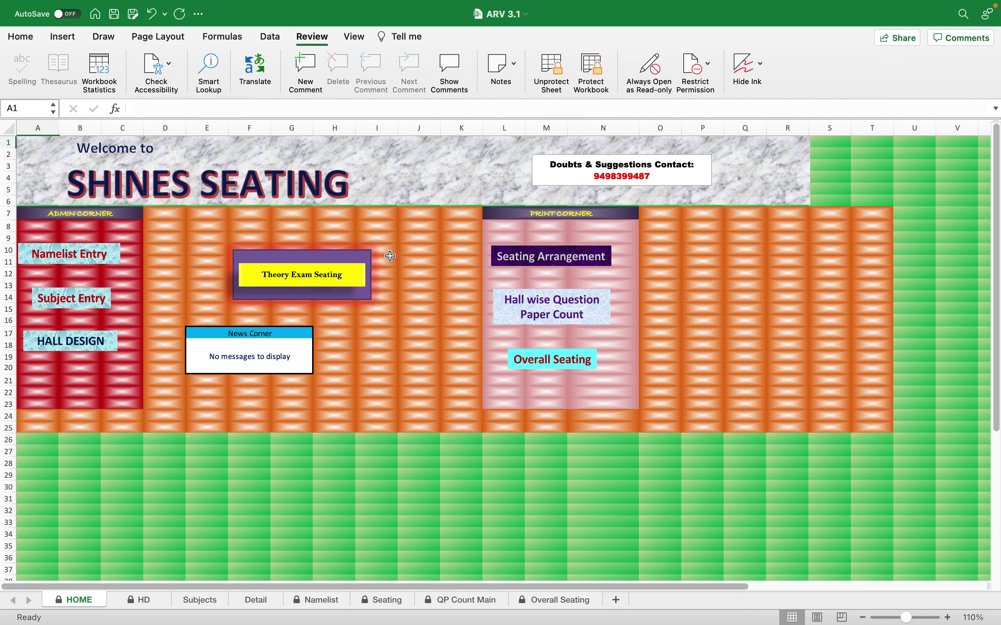
{"action": "left_click", "coordinate": [296, 286]}
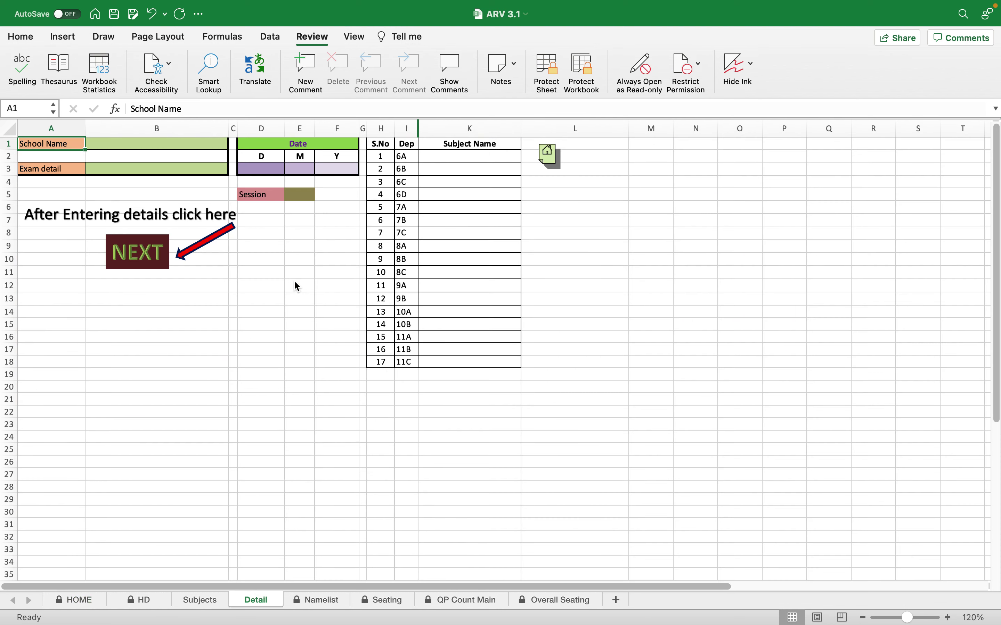
{"action": "left_click", "coordinate": [157, 143]}
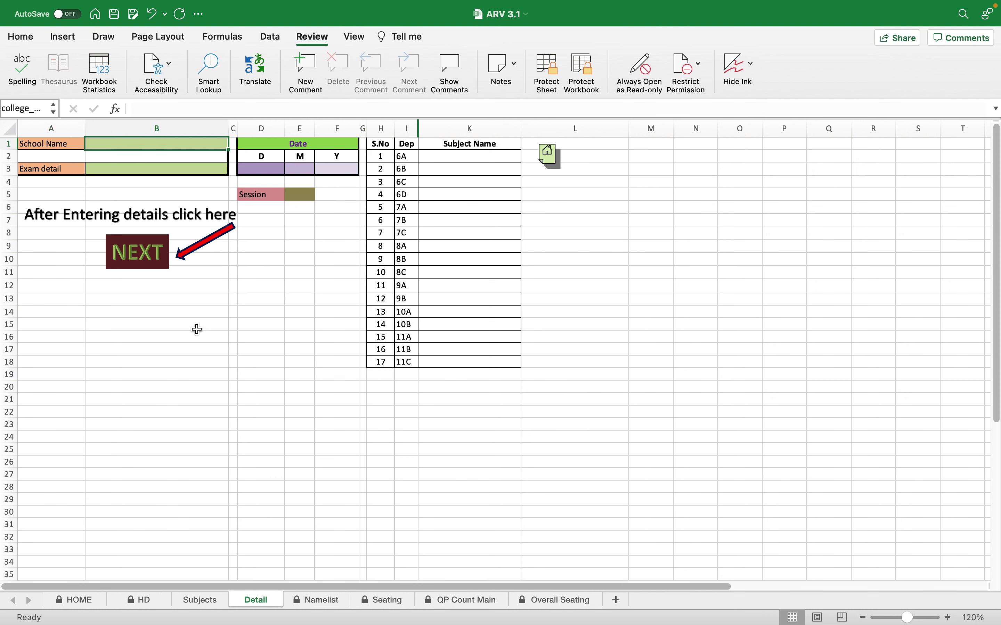
{"action": "type", "text": "SHINES EXCEL MSCHOOL"}
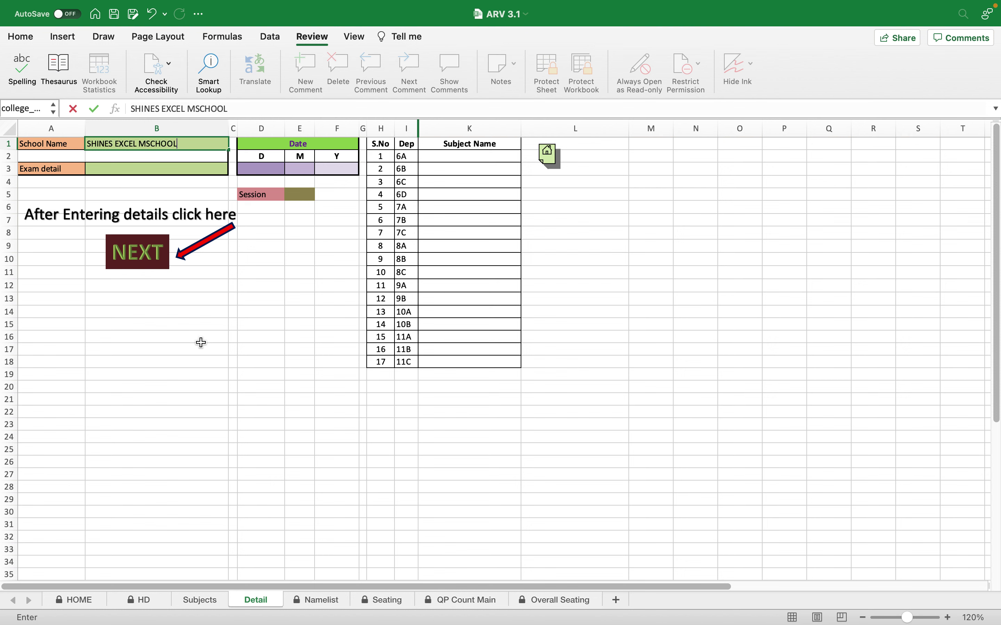
{"action": "key", "text": "Left"}
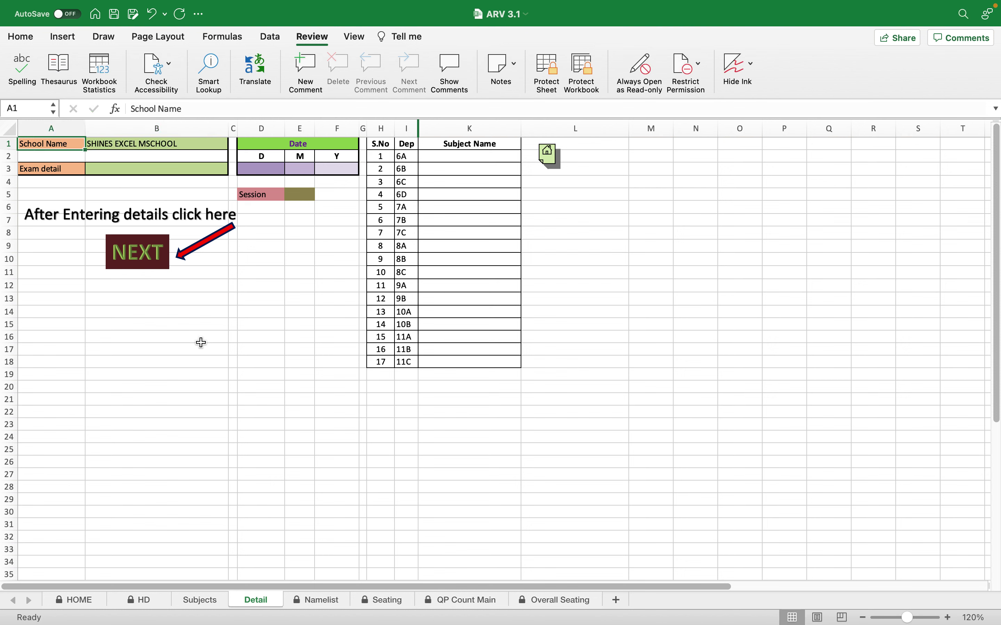
{"action": "left_click", "coordinate": [172, 145]}
{"action": "left_click", "coordinate": [193, 109]}
{"action": "key", "text": "BackSpace"}
{"action": "key", "text": "Return"}
Step: Enter HALF YEARLY EXAM as the exam detail
{"action": "left_click", "coordinate": [193, 168]}
{"action": "type", "text": "HALF YEARLY EXAM"}
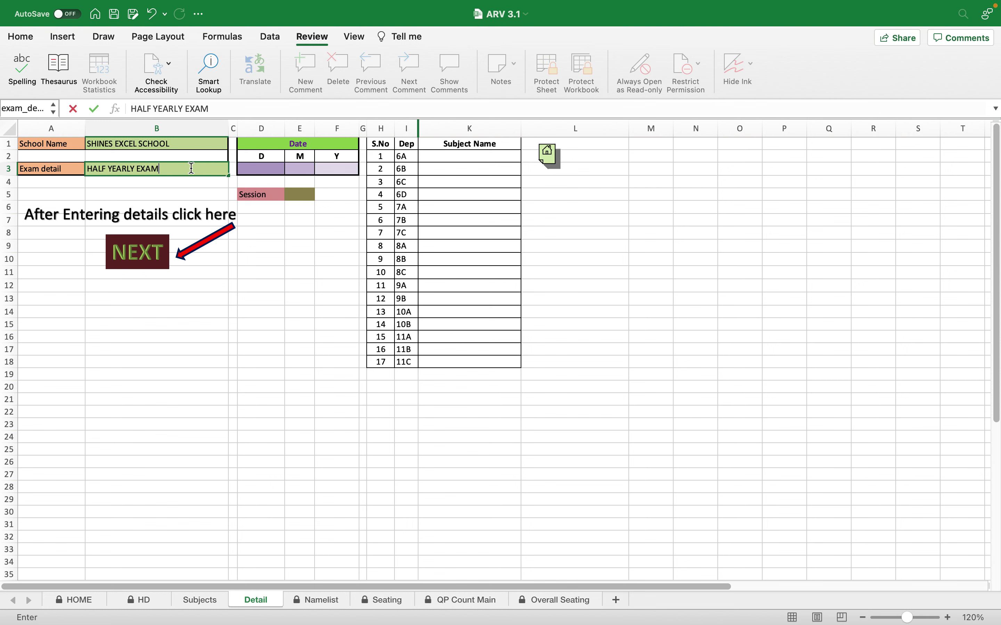
{"action": "key", "text": "Return"}
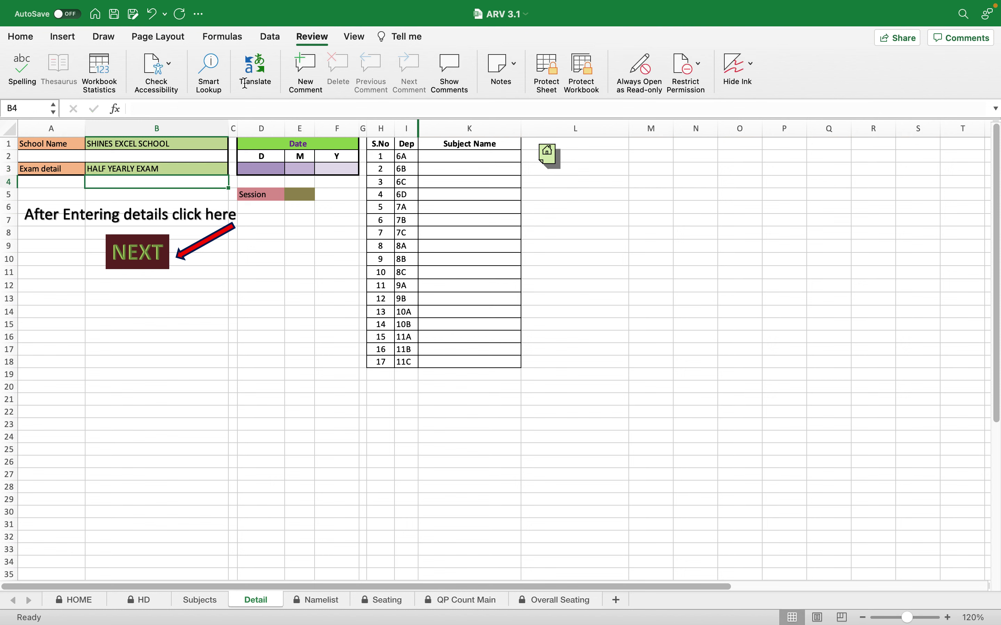
Step: Set the exam date to day 10, month 8, year 2022
{"action": "left_click", "coordinate": [267, 170]}
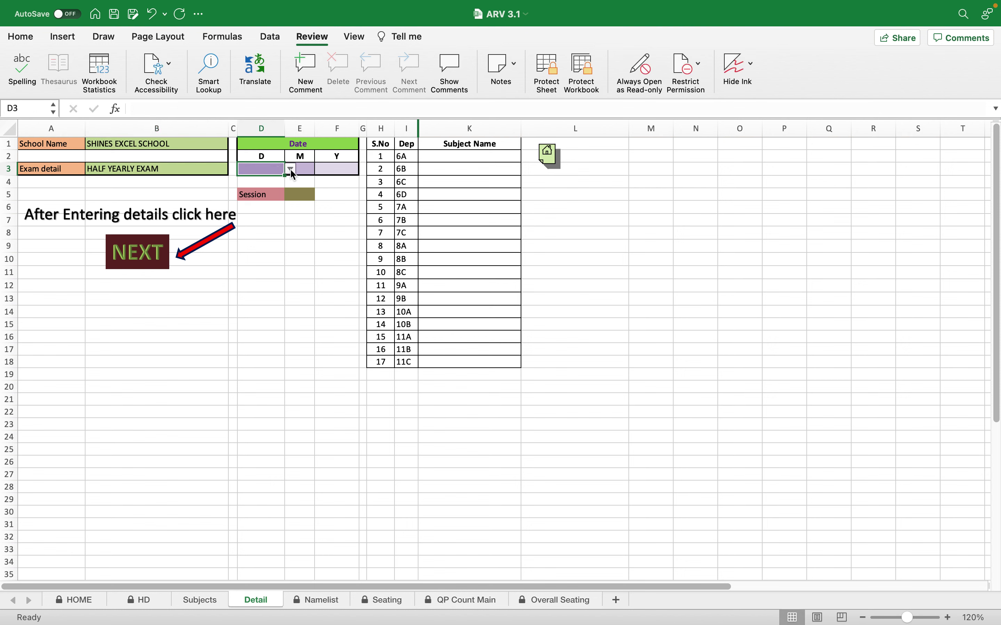
{"action": "left_click", "coordinate": [291, 170]}
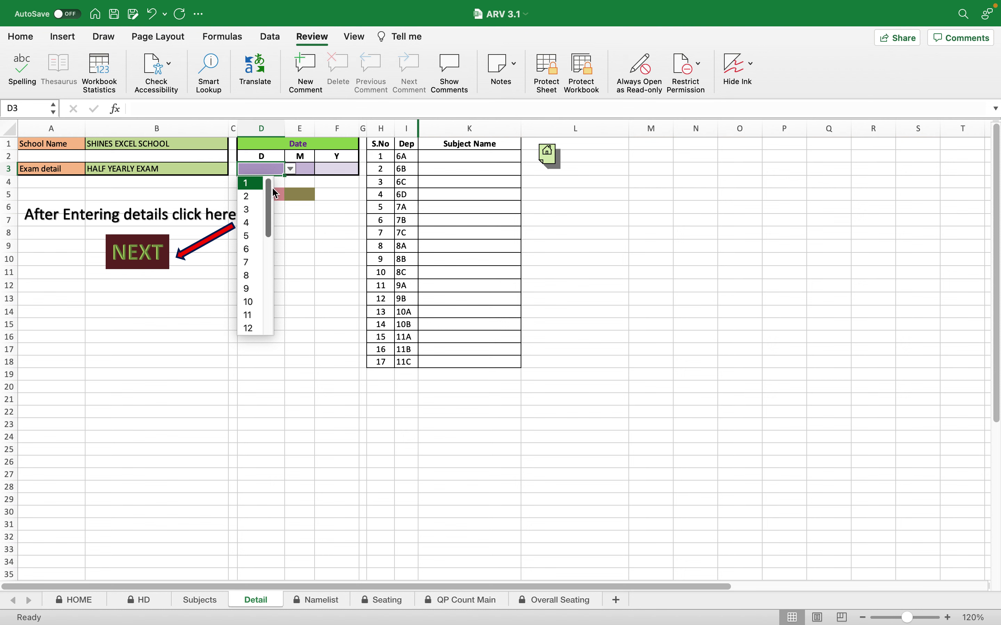
{"action": "left_click_drag", "start_coordinate": [269, 193], "coordinate": [268, 218]}
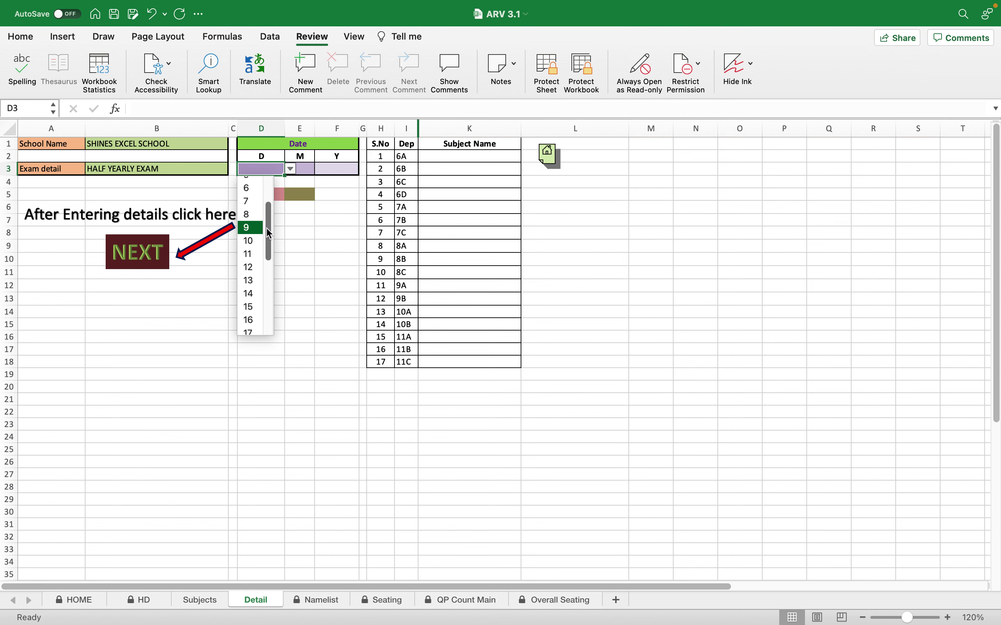
{"action": "left_click", "coordinate": [251, 241]}
{"action": "left_click", "coordinate": [308, 168]}
{"action": "left_click", "coordinate": [322, 169]}
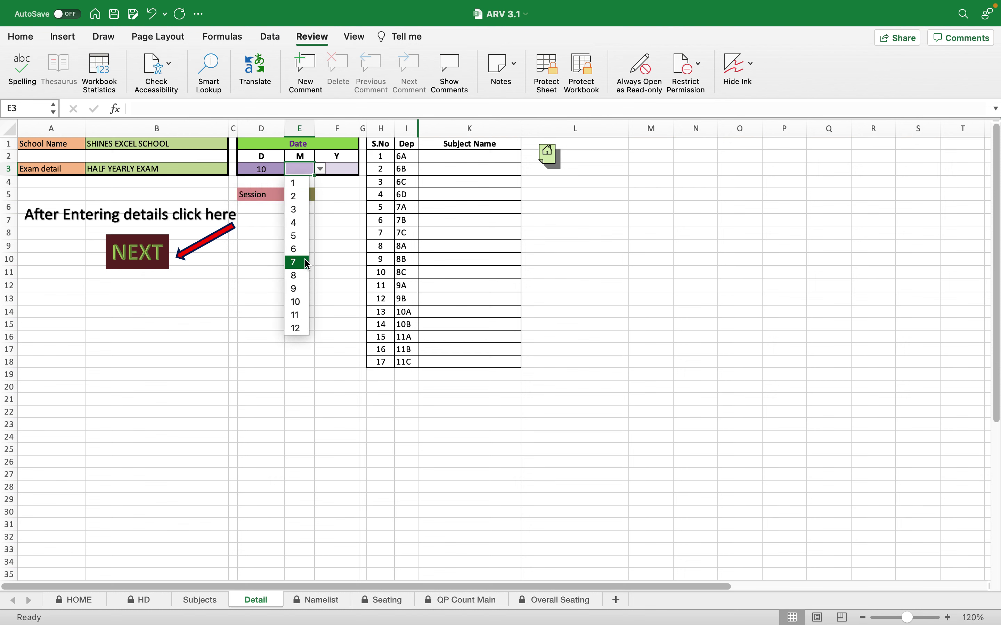
{"action": "left_click", "coordinate": [306, 275]}
{"action": "left_click", "coordinate": [348, 171]}
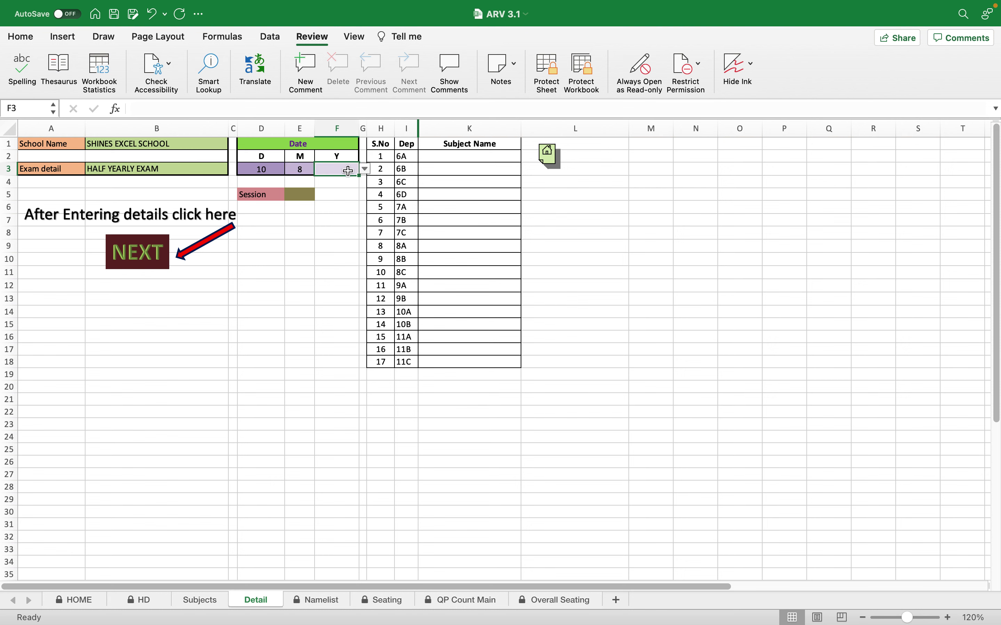
{"action": "left_click", "coordinate": [365, 168]}
{"action": "left_click", "coordinate": [344, 210]}
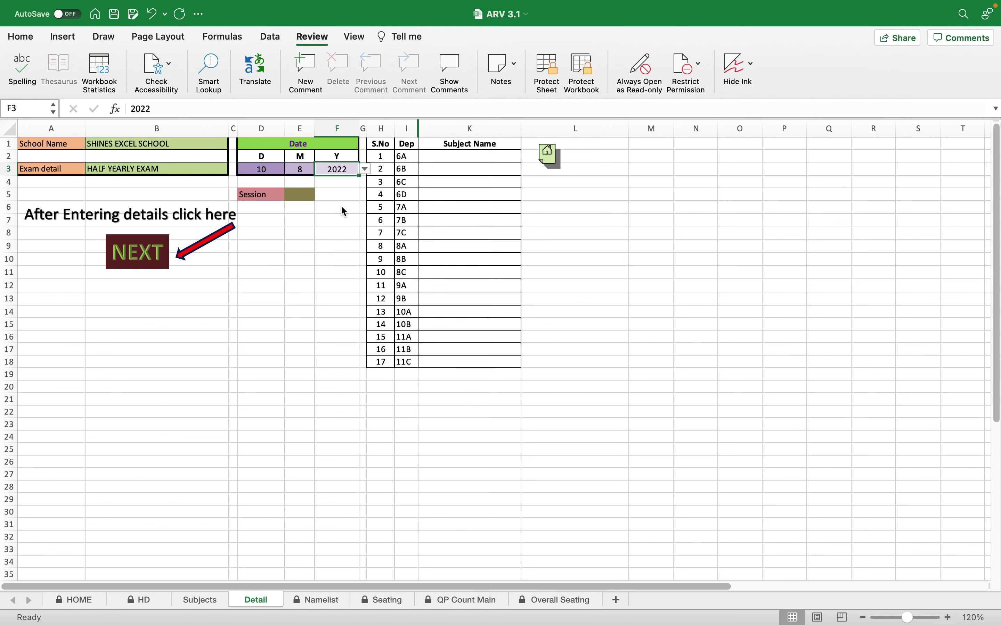
Step: Set the exam session to FN
{"action": "left_click", "coordinate": [304, 194]}
{"action": "left_click", "coordinate": [322, 194]}
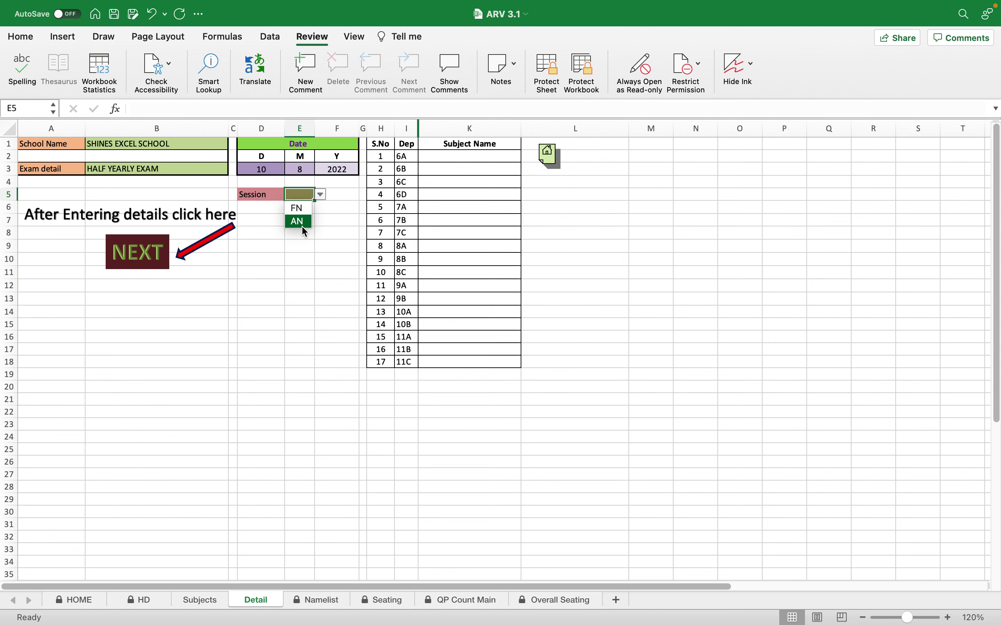
{"action": "left_click", "coordinate": [299, 208]}
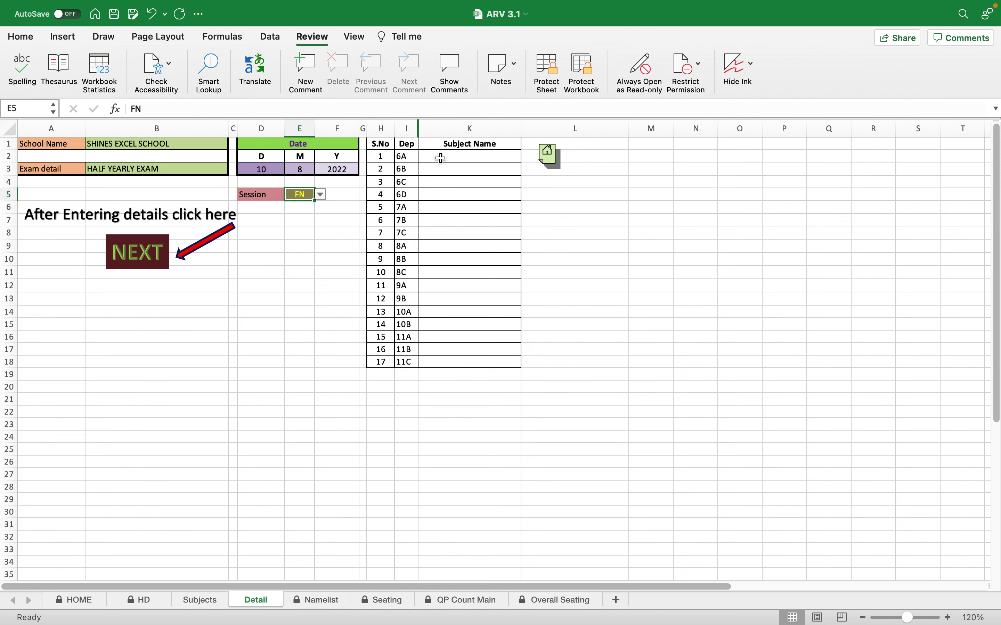
Step: Set the exam subject to Maths for class 6A and Science for class 6B
{"action": "left_click", "coordinate": [427, 157]}
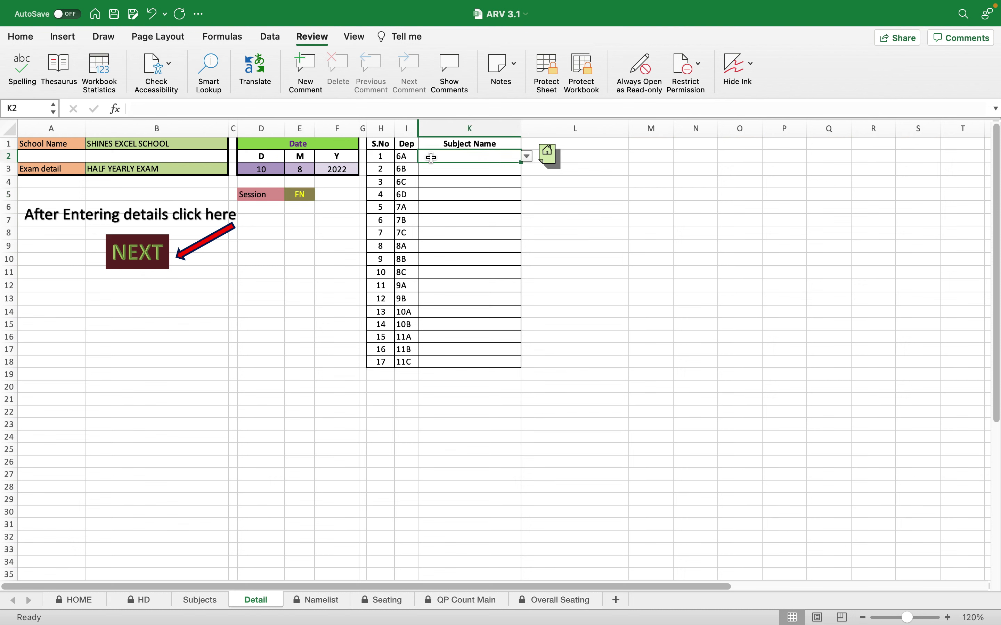
{"action": "left_click", "coordinate": [528, 157]}
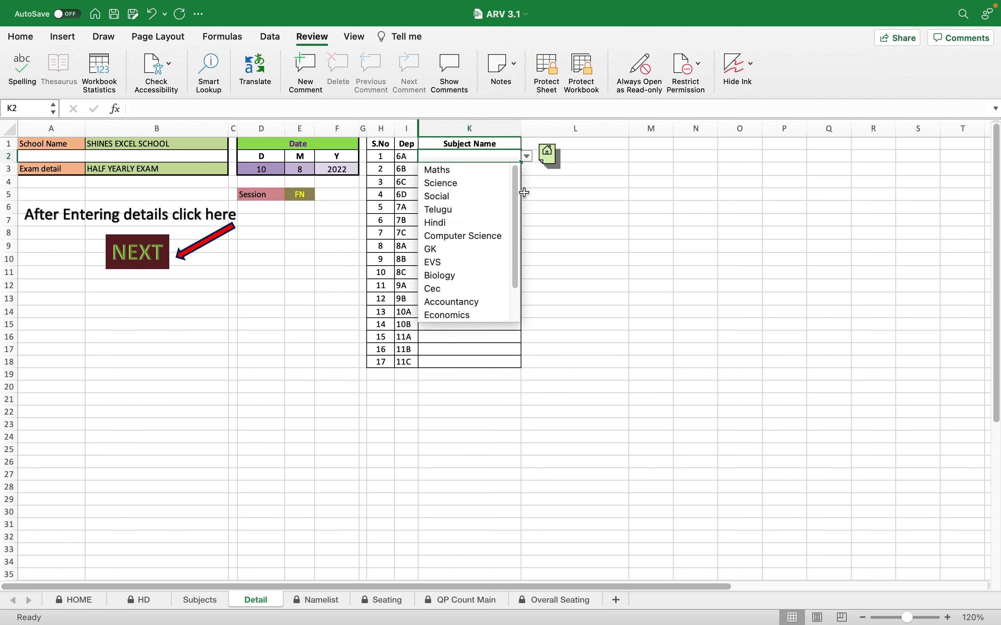
{"action": "left_click", "coordinate": [462, 177]}
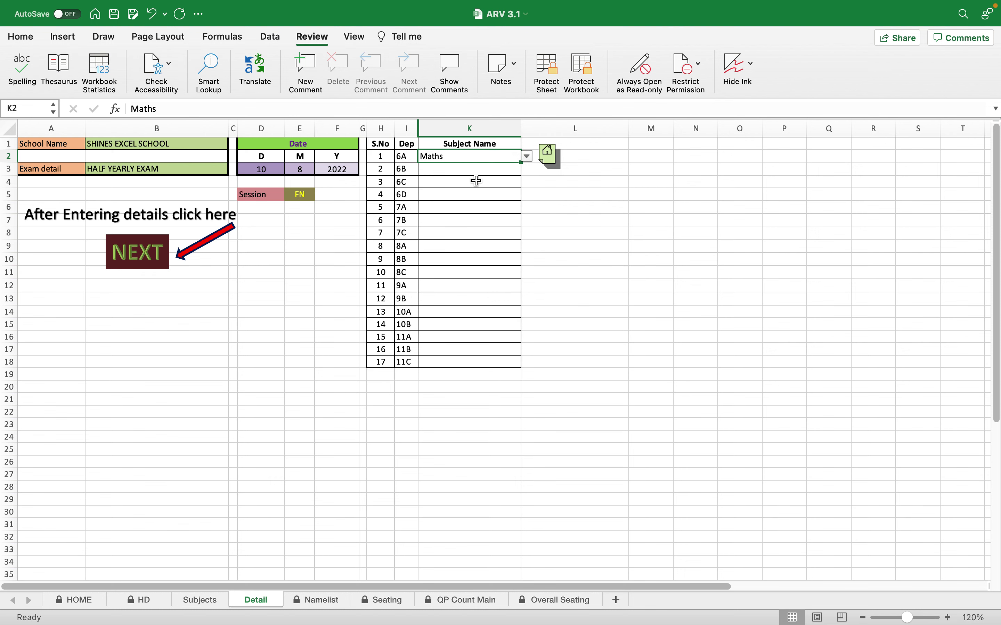
{"action": "left_click", "coordinate": [472, 169]}
{"action": "left_click", "coordinate": [528, 168]}
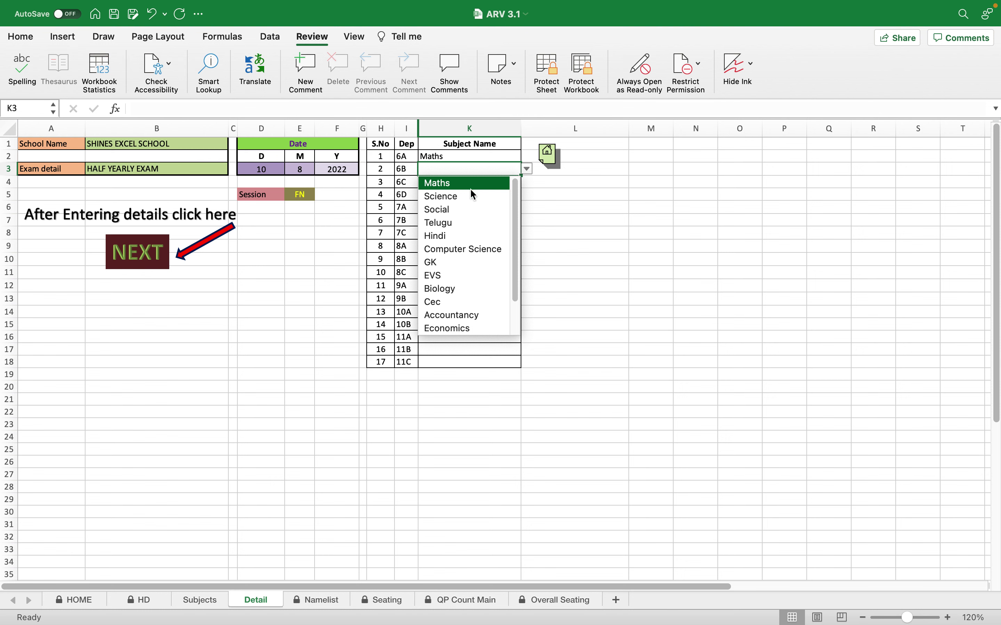
{"action": "left_click", "coordinate": [463, 198]}
Step: Set the exam subject to Social for class 6C and Telugu for class 6D
{"action": "left_click", "coordinate": [472, 182]}
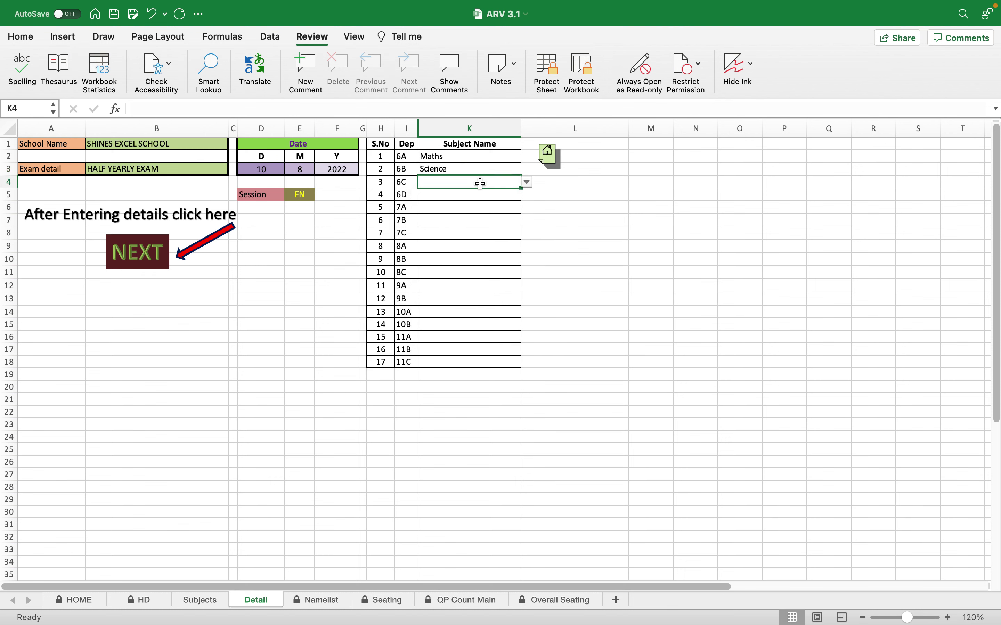
{"action": "left_click", "coordinate": [526, 186]}
{"action": "left_click", "coordinate": [473, 220]}
{"action": "left_click", "coordinate": [485, 196]}
{"action": "left_click", "coordinate": [527, 195]}
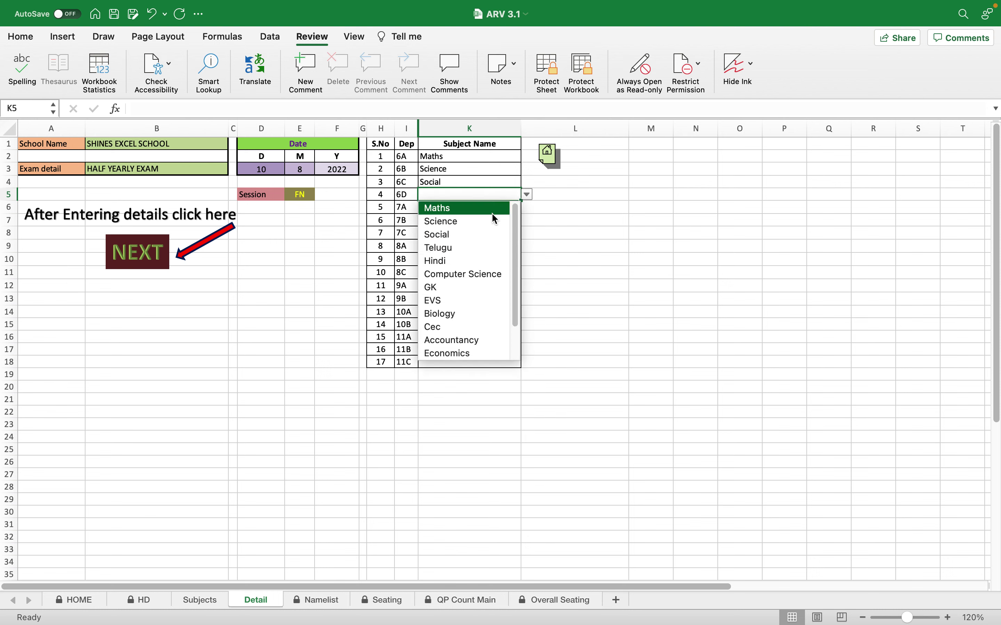
{"action": "left_click", "coordinate": [474, 245]}
Step: Set the exam subject to Hindi for class 7A and check the five subject entries
{"action": "left_click", "coordinate": [519, 211]}
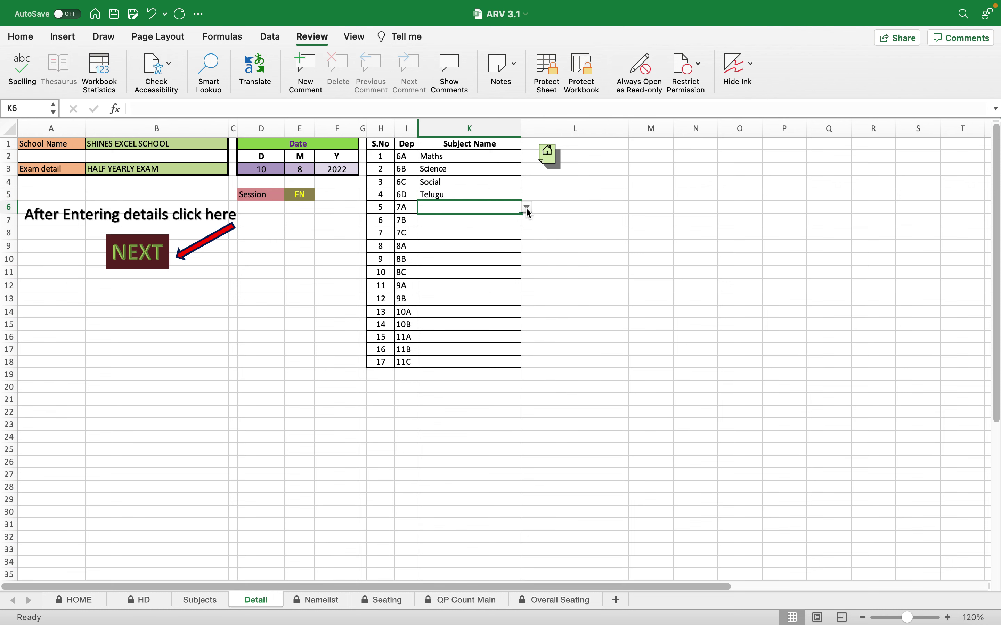
{"action": "left_click", "coordinate": [528, 210]}
{"action": "left_click", "coordinate": [473, 276]}
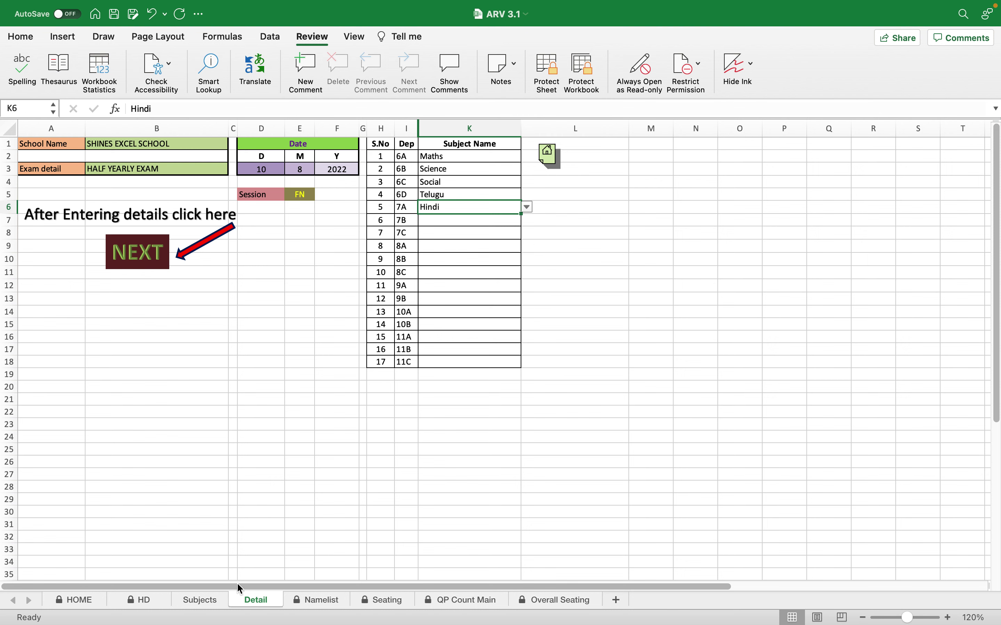
{"action": "left_click_drag", "start_coordinate": [453, 156], "coordinate": [454, 207]}
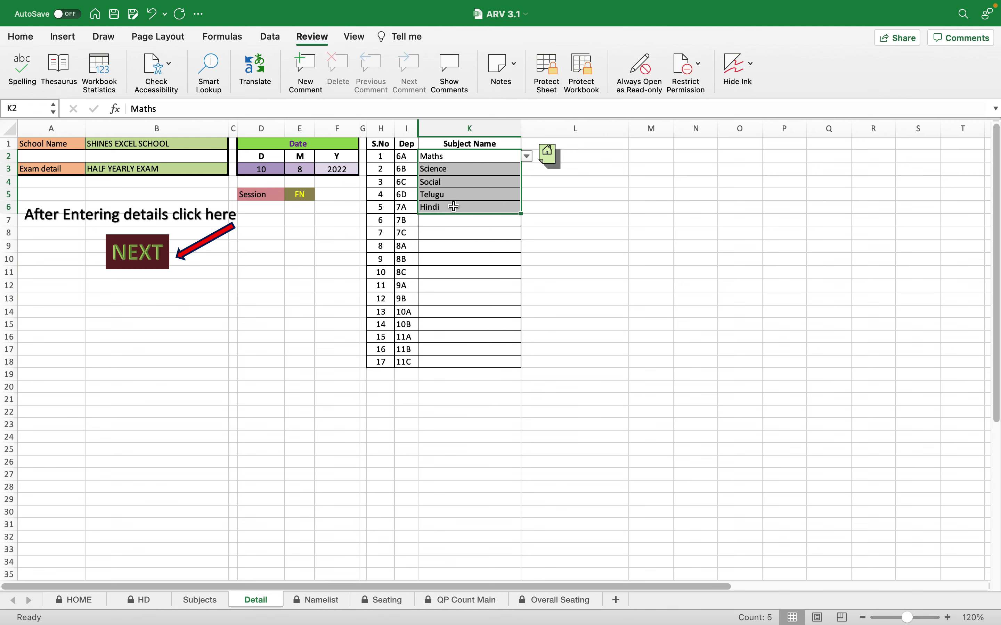
Step: Proceed to the seating plan and clear the number of 6A students in hall 1
{"action": "left_click", "coordinate": [135, 263]}
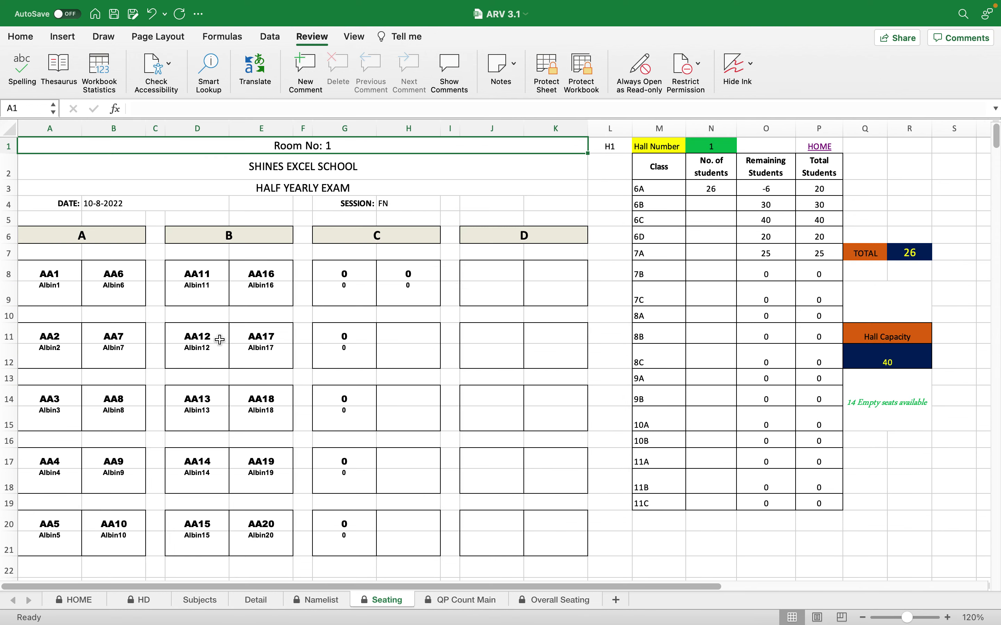
{"action": "left_click", "coordinate": [719, 186]}
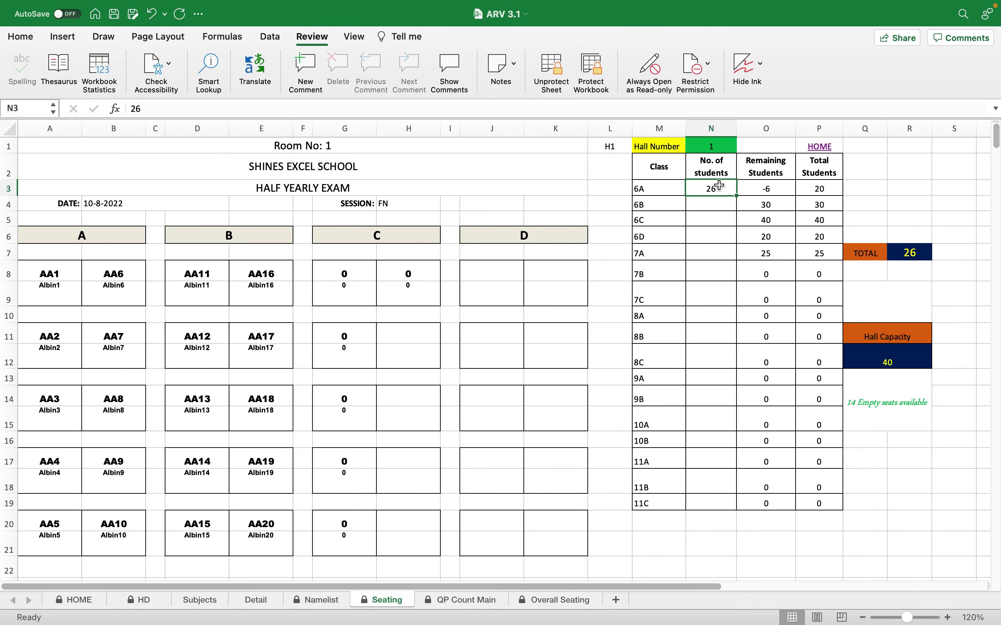
{"action": "key", "text": "Delete"}
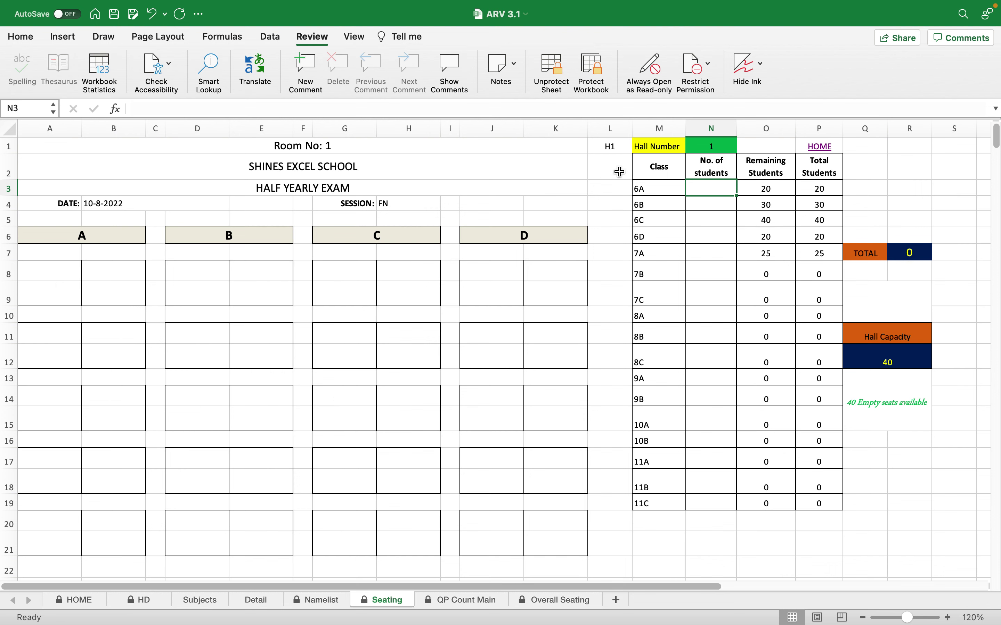
Step: Examine the hall number choices available for the first and second room seating plans
{"action": "left_click", "coordinate": [715, 149]}
{"action": "left_click", "coordinate": [744, 147]}
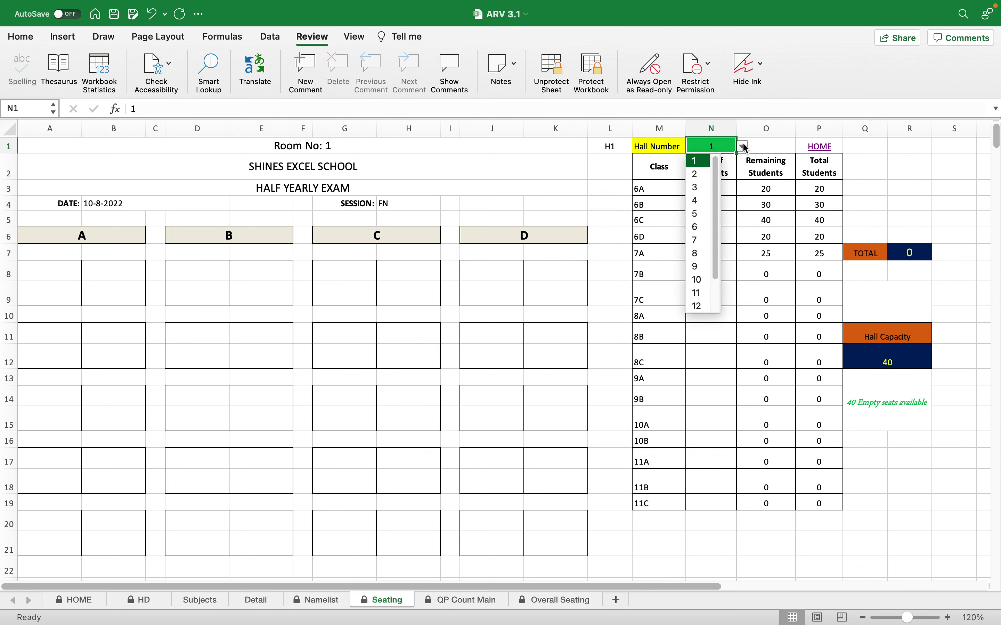
{"action": "left_click_drag", "start_coordinate": [715, 187], "coordinate": [722, 157]}
{"action": "key", "text": "Escape"}
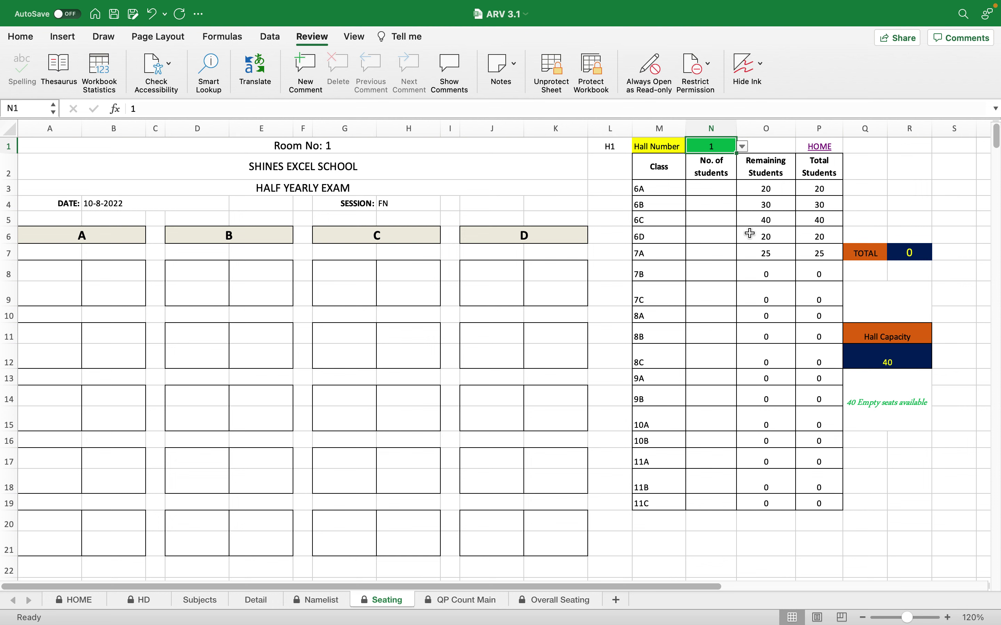
{"action": "scroll", "coordinate": [736, 265], "scroll_direction": "down", "scroll_amount": 15}
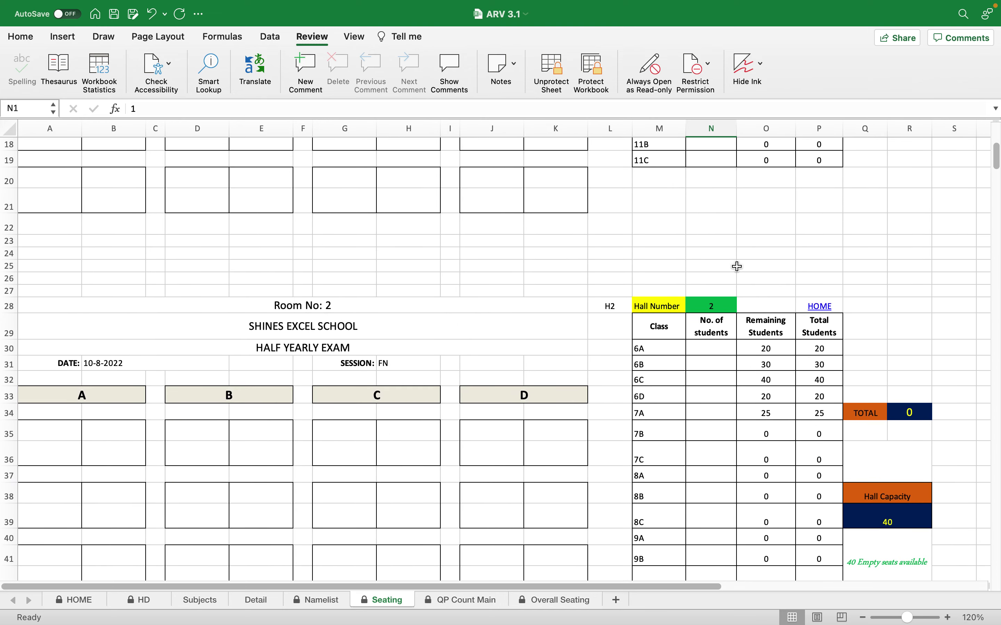
{"action": "scroll", "coordinate": [738, 267], "scroll_direction": "down", "scroll_amount": 3}
{"action": "left_click", "coordinate": [712, 239]}
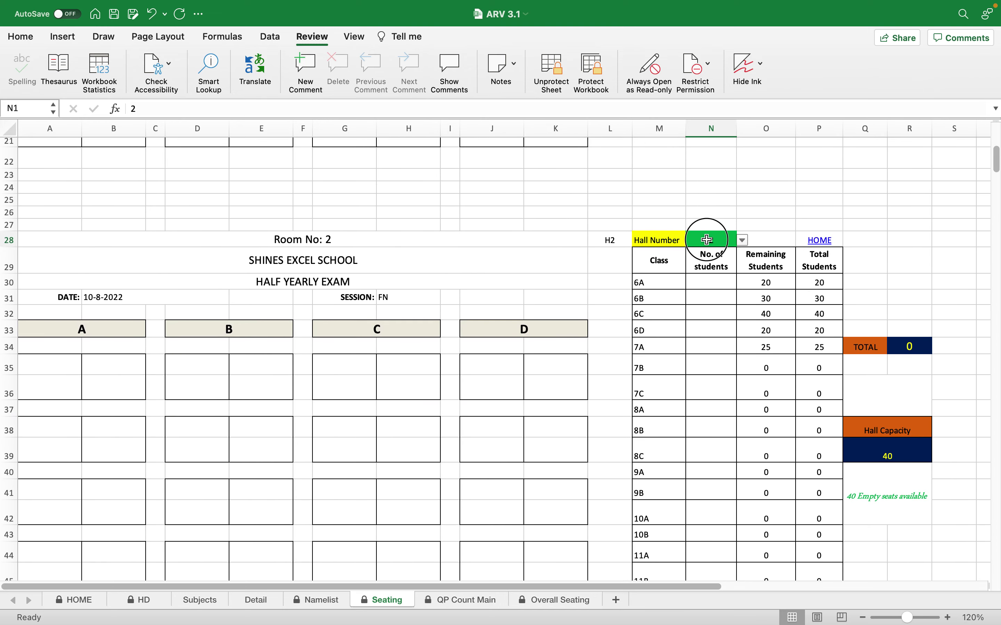
{"action": "left_click", "coordinate": [744, 241]}
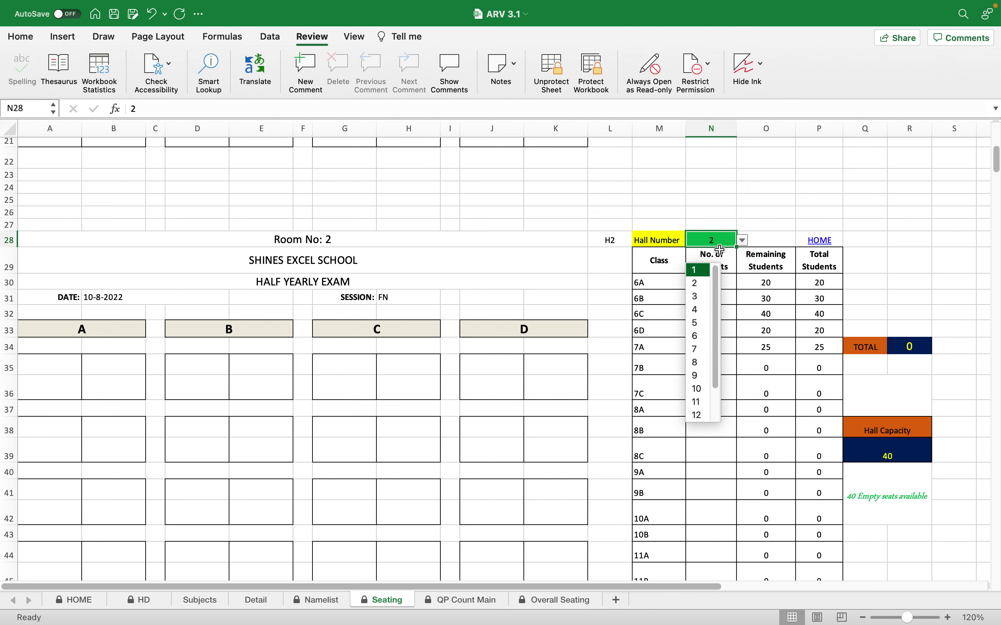
{"action": "left_click", "coordinate": [746, 241]}
{"action": "scroll", "coordinate": [781, 219], "scroll_direction": "up", "scroll_amount": 12}
{"action": "scroll", "coordinate": [781, 222], "scroll_direction": "down", "scroll_amount": 10}
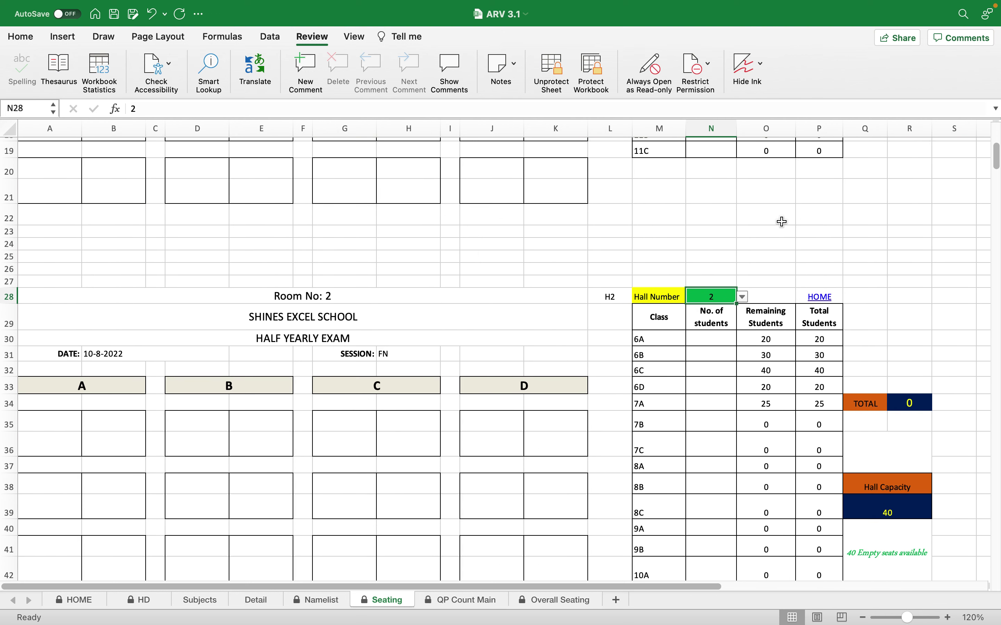
Step: Try hall number 3 for the second room's seating plan and change it back to 2
{"action": "left_click", "coordinate": [744, 297]}
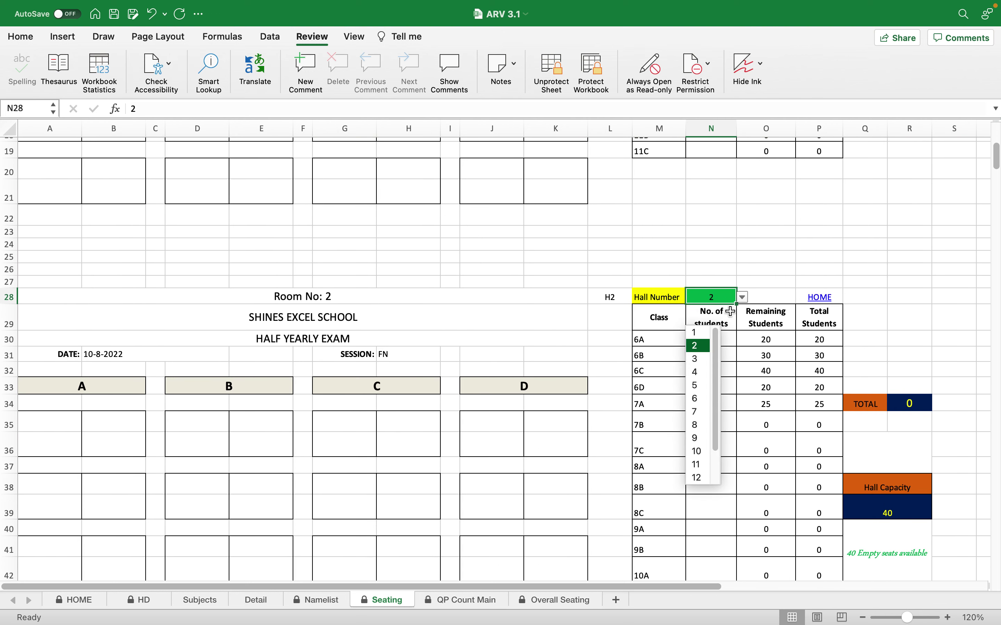
{"action": "left_click", "coordinate": [704, 359]}
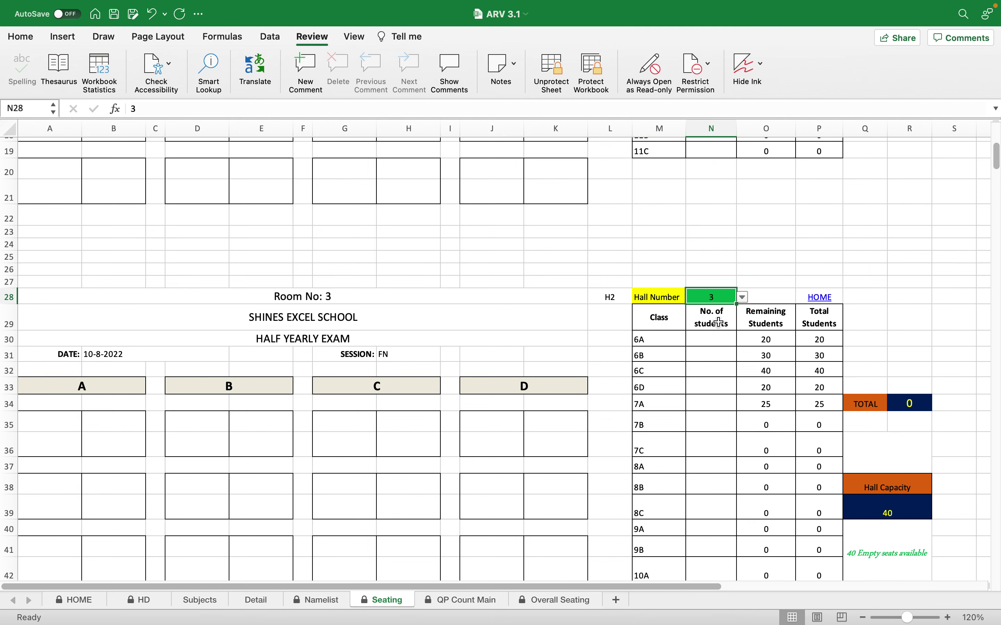
{"action": "left_click", "coordinate": [744, 297]}
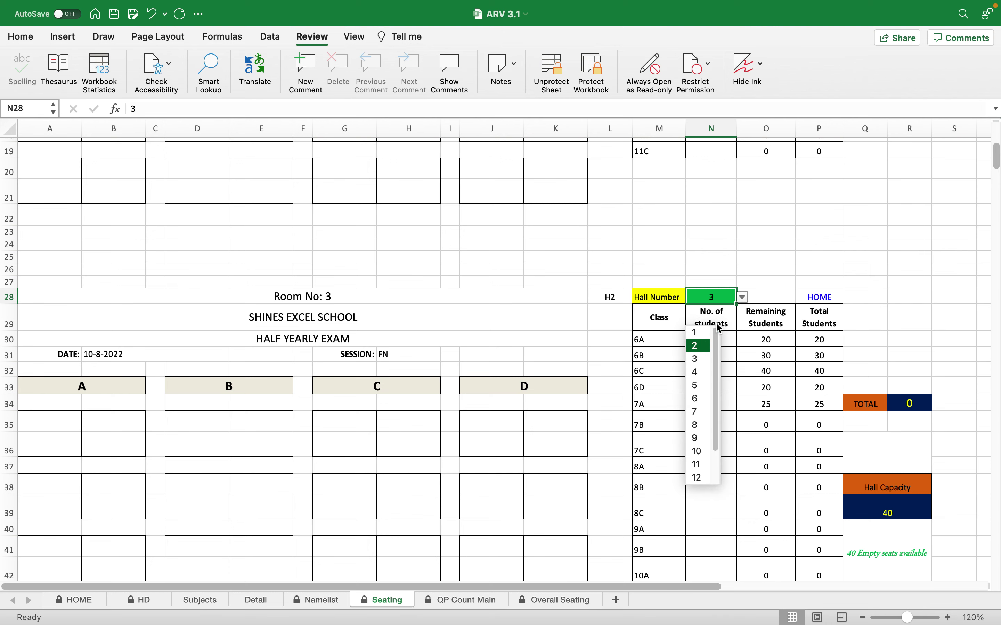
{"action": "left_click", "coordinate": [705, 345]}
Step: Check the remaining and total student columns for hall 1 and assign 5 students from class 6A
{"action": "scroll", "coordinate": [800, 239], "scroll_direction": "up", "scroll_amount": 10}
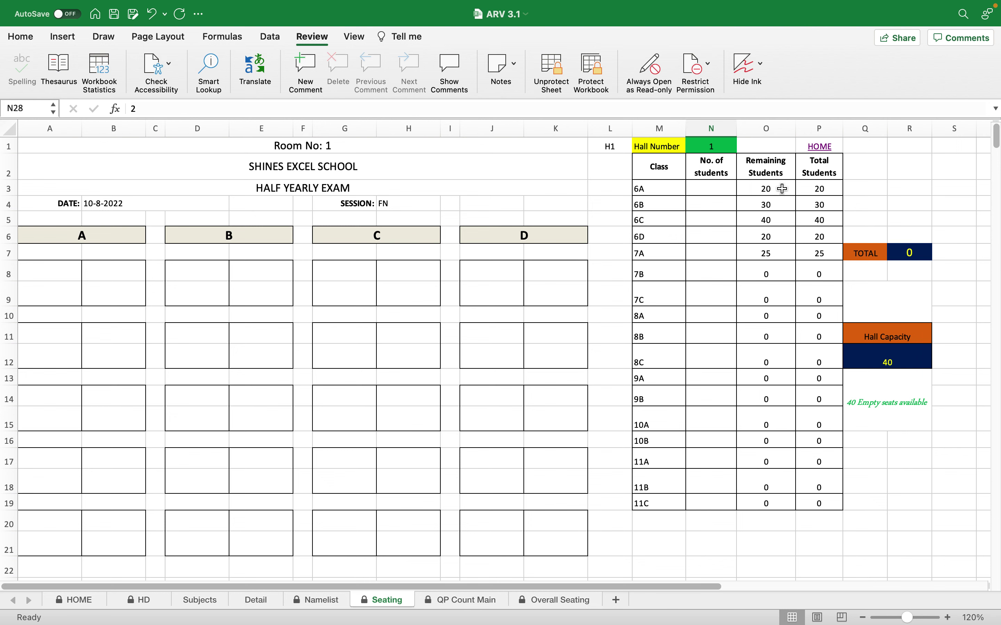
{"action": "left_click_drag", "start_coordinate": [783, 188], "coordinate": [760, 504]}
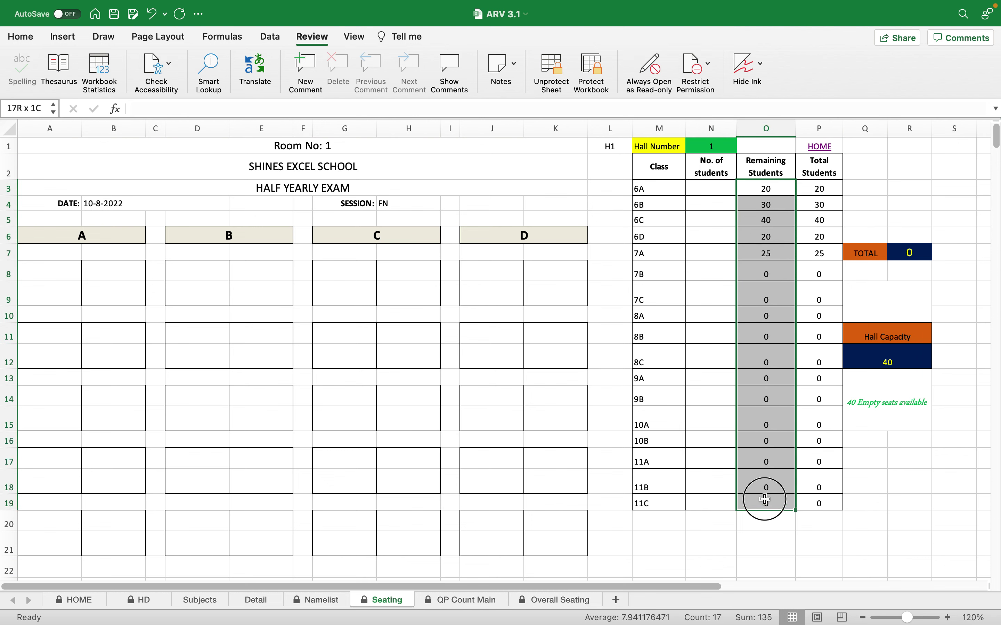
{"action": "left_click_drag", "start_coordinate": [826, 193], "coordinate": [823, 299]}
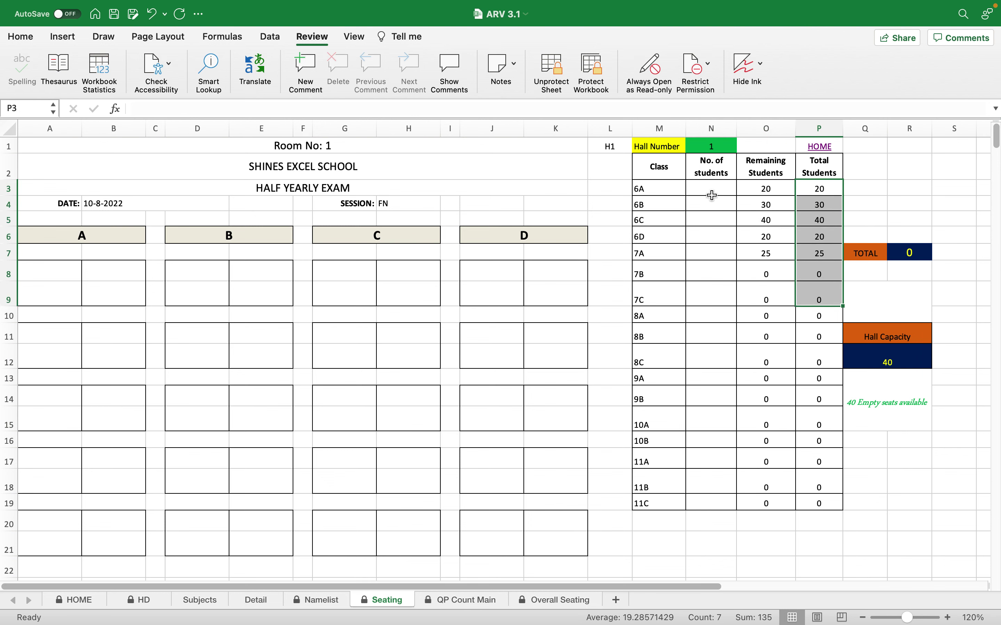
{"action": "left_click", "coordinate": [820, 190]}
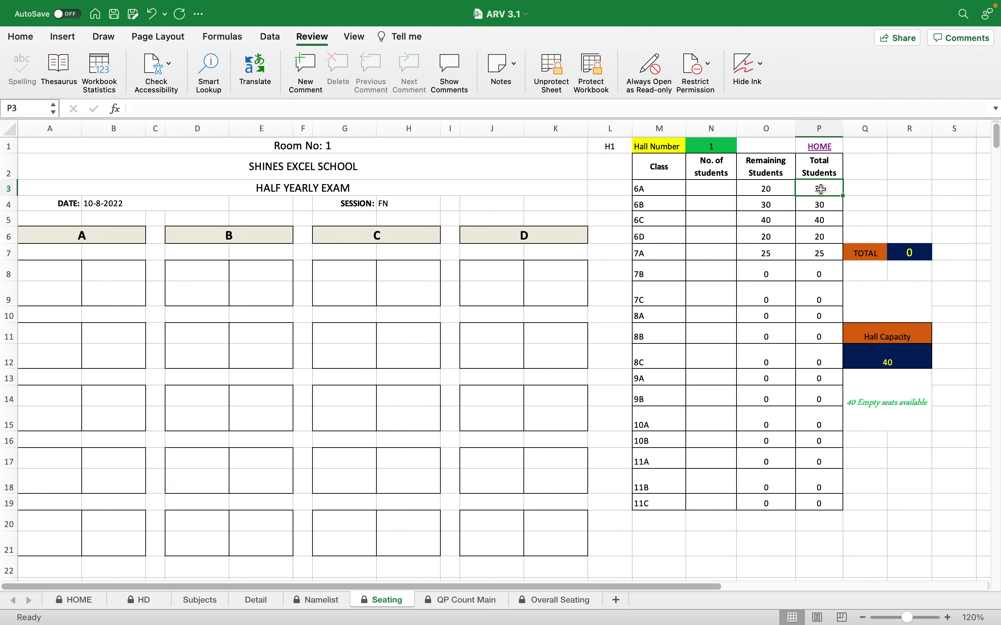
{"action": "left_click", "coordinate": [723, 189]}
{"action": "type", "text": "5"}
{"action": "key", "text": "Return"}
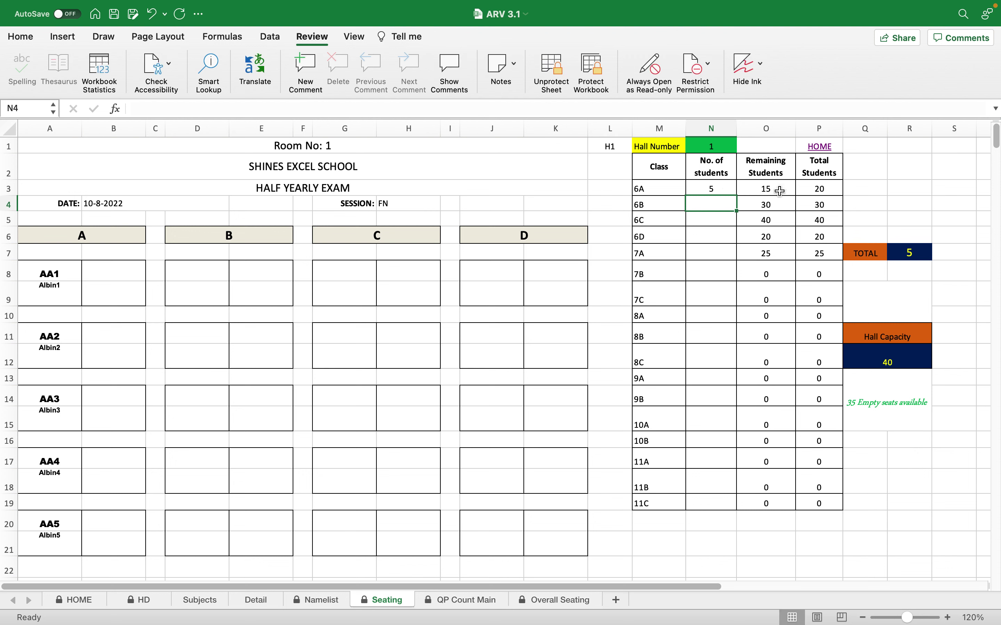
Step: Check hall 1's student total and empty seats, and assign 5 students from class 6B
{"action": "left_click", "coordinate": [732, 186]}
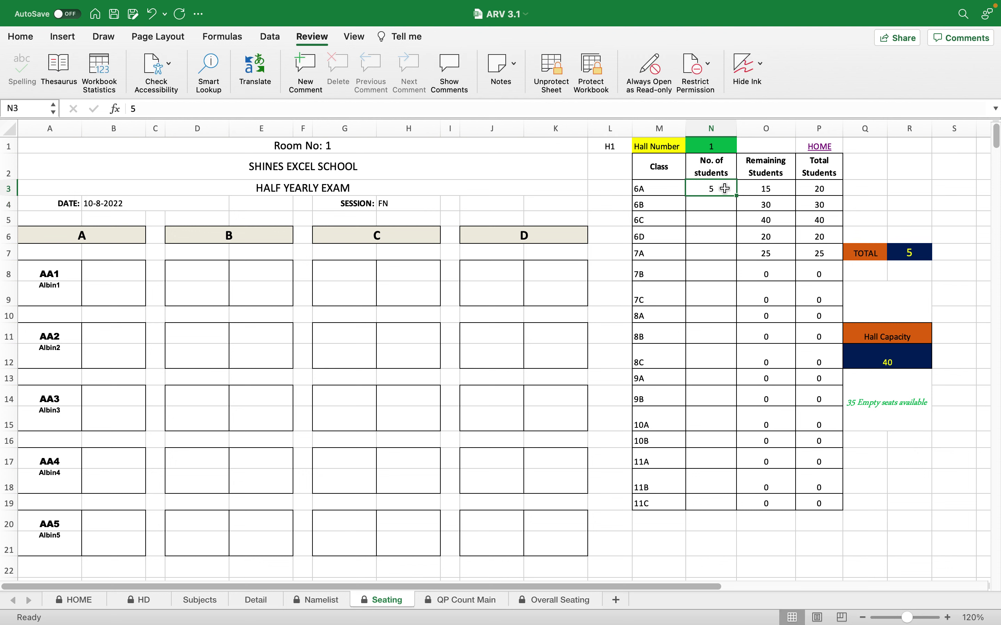
{"action": "left_click", "coordinate": [774, 188]}
{"action": "left_click", "coordinate": [708, 190]}
{"action": "left_click", "coordinate": [907, 257]}
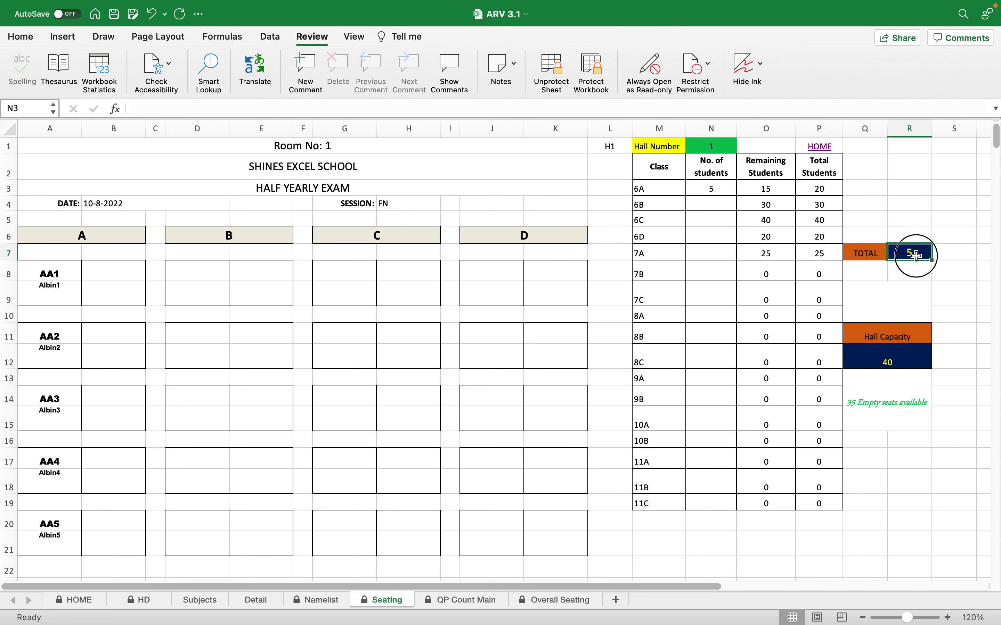
{"action": "left_click", "coordinate": [885, 398]}
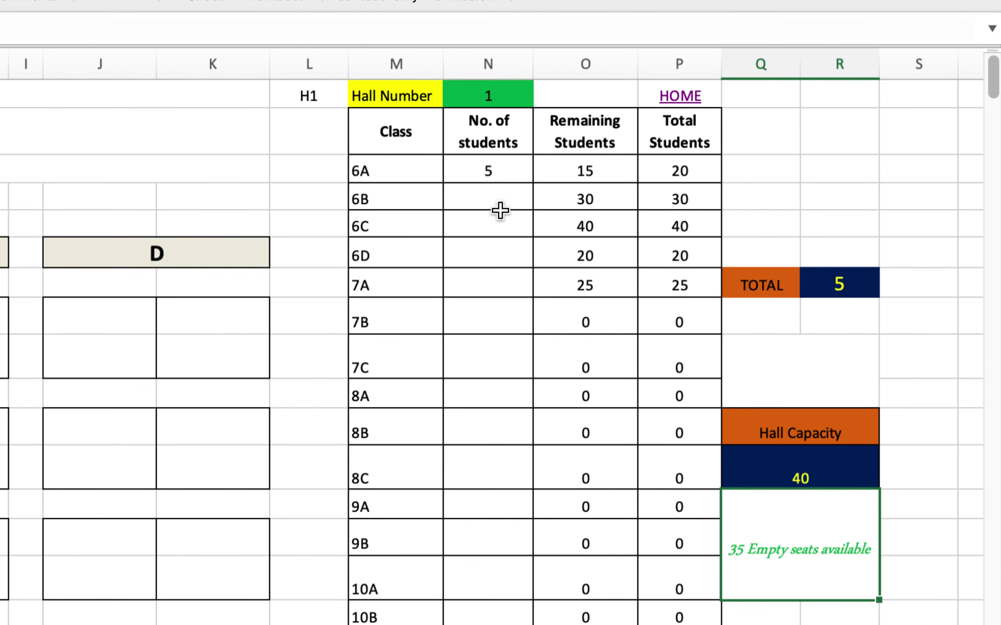
{"action": "left_click", "coordinate": [494, 201]}
{"action": "type", "text": "5"}
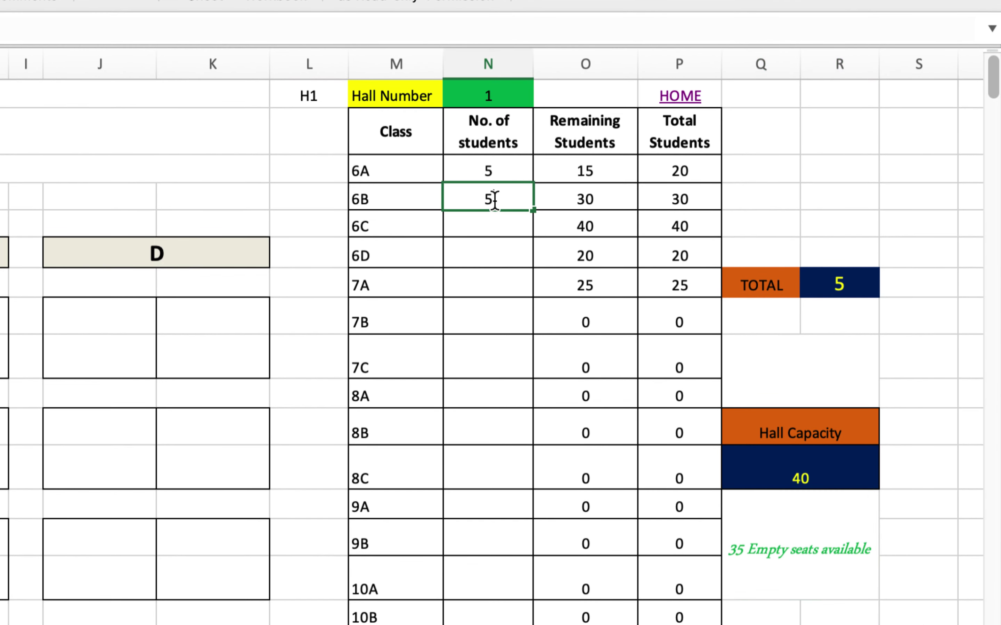
{"action": "key", "text": "Return"}
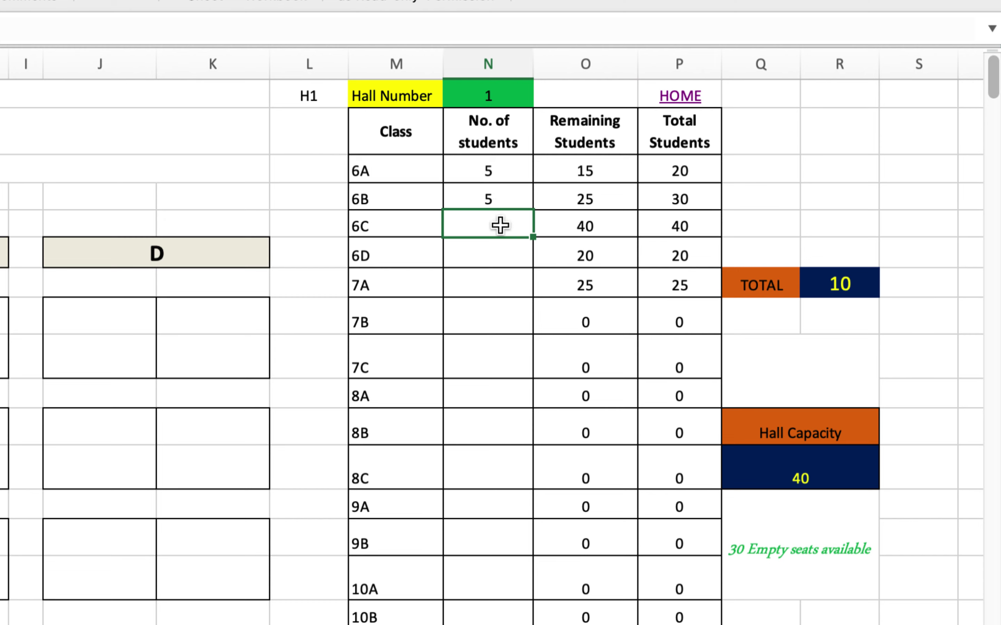
Step: Recheck hall 1's total, capacity and empty seats, and assign 5 students from class 6C
{"action": "left_click", "coordinate": [854, 286]}
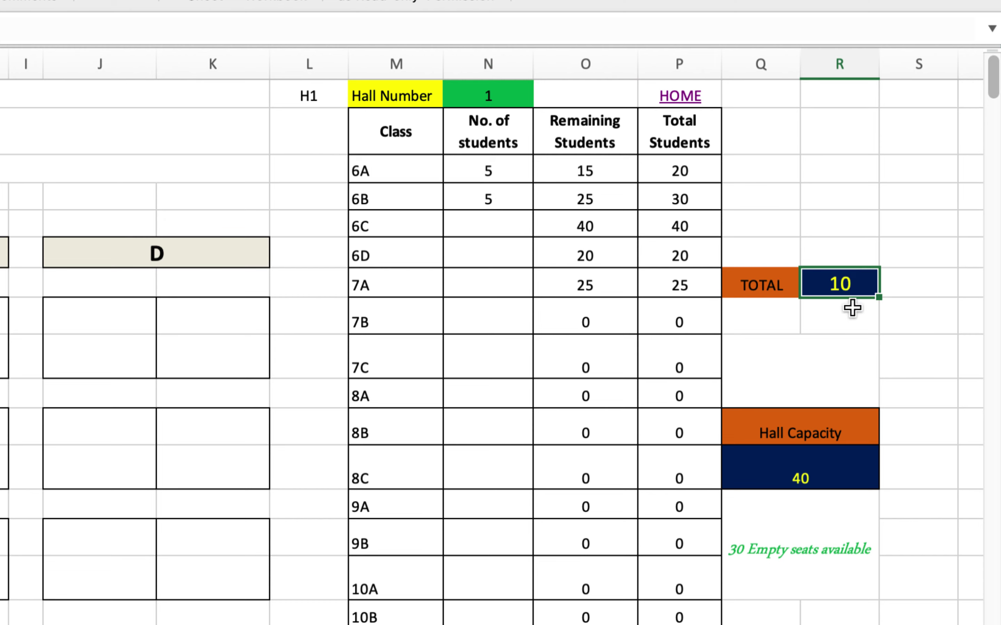
{"action": "left_click", "coordinate": [817, 460]}
{"action": "left_click", "coordinate": [781, 547]}
{"action": "left_click", "coordinate": [515, 224]}
{"action": "type", "text": "5"}
{"action": "key", "text": "Return"}
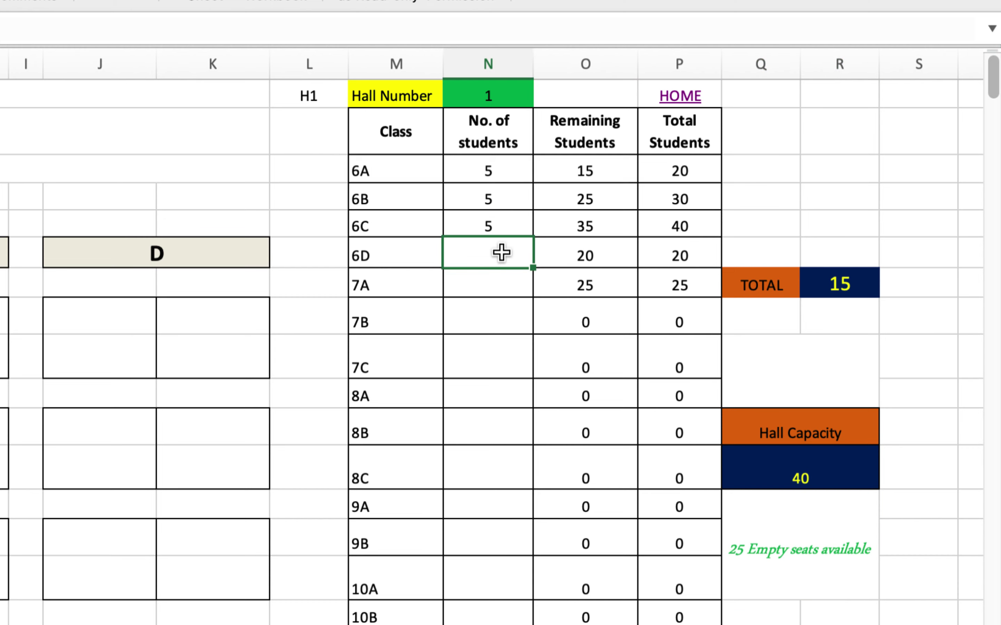
Step: Assign 5 students each from classes 6D and 7A to hall 1
{"action": "type", "text": "5"}
{"action": "key", "text": "Return"}
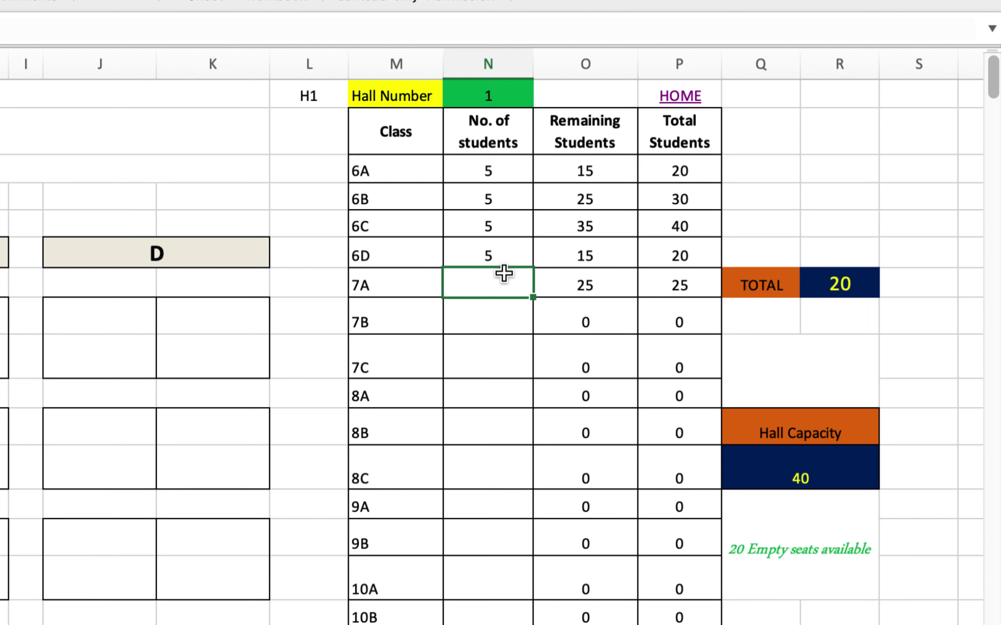
{"action": "type", "text": "5"}
{"action": "key", "text": "Return"}
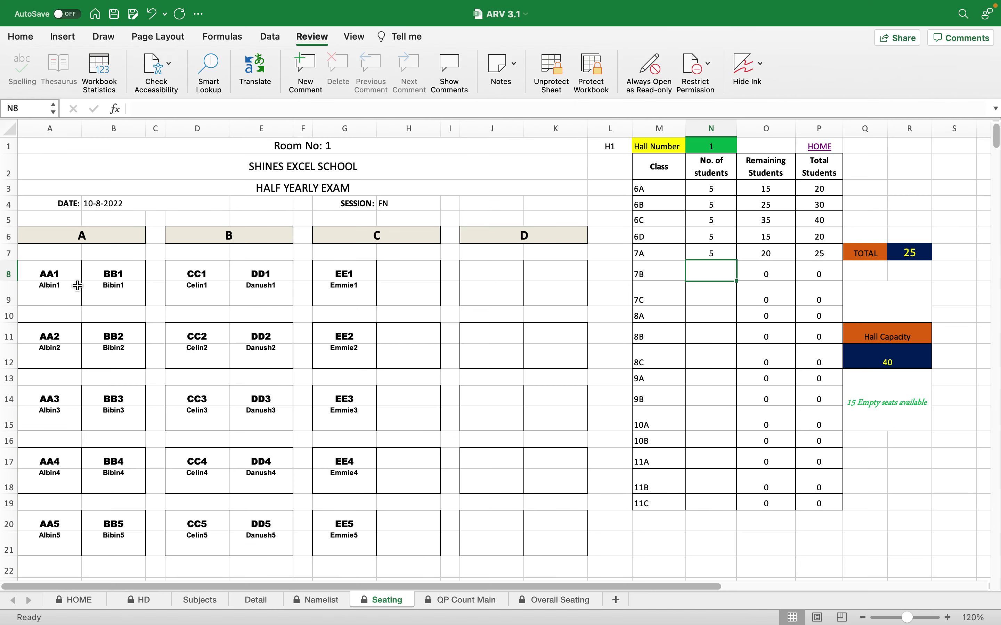
Step: Check the first student's roll number and name in the hall 1 seating plan
{"action": "left_click", "coordinate": [65, 277]}
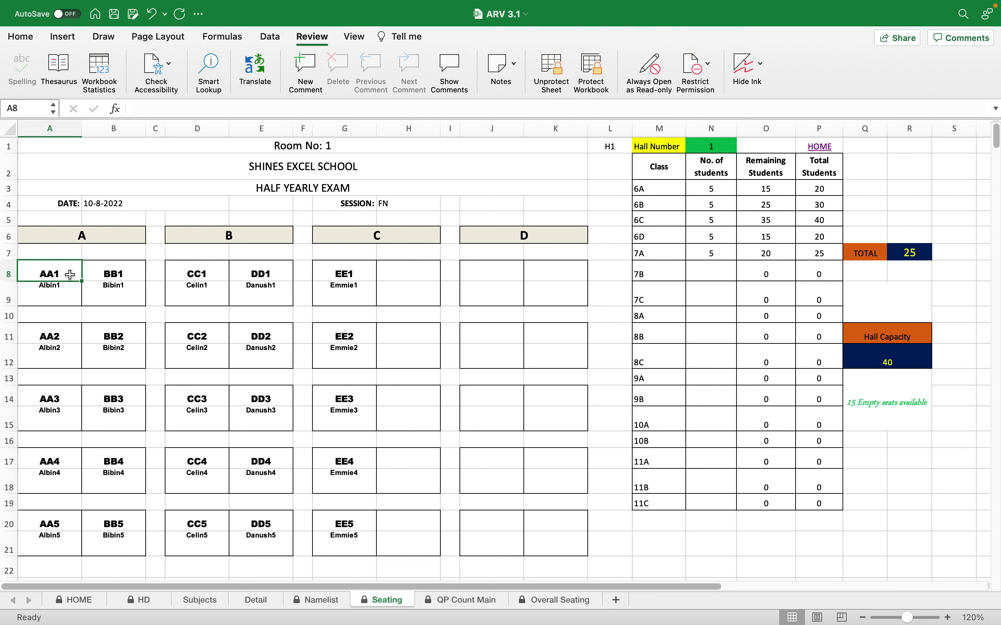
{"action": "left_click", "coordinate": [57, 293]}
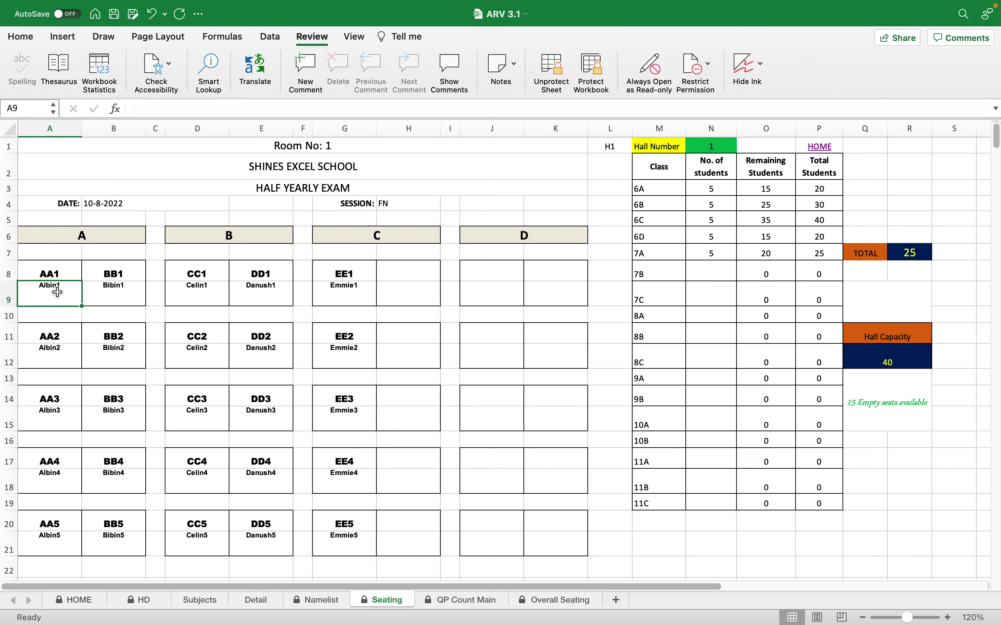
{"action": "scroll", "coordinate": [350, 370], "scroll_direction": "down", "scroll_amount": 10}
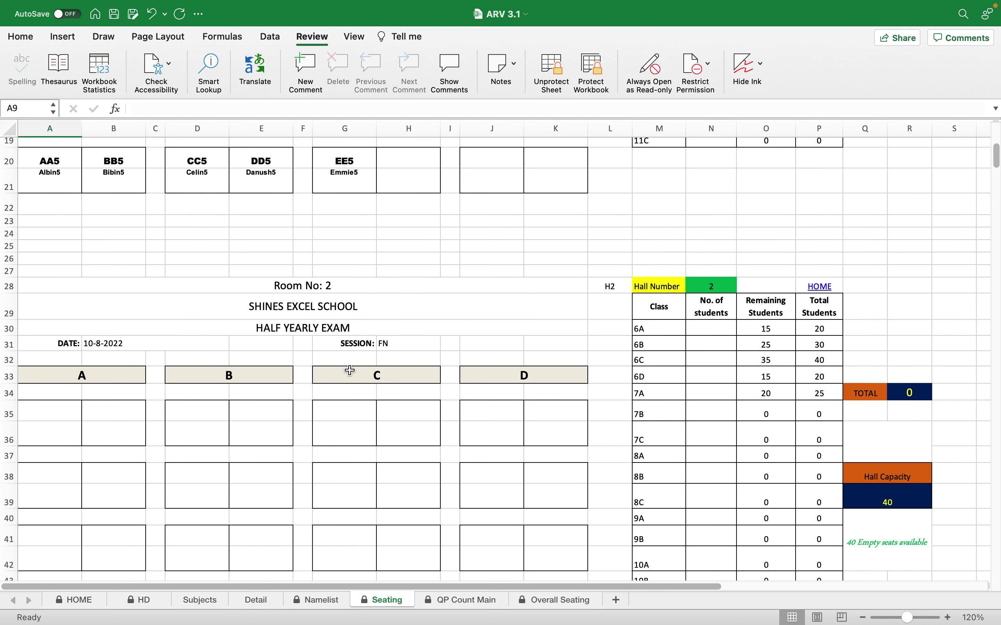
Step: Assign 5 students each from classes 6A, 6B, 6C, 6D and 7A to hall 2
{"action": "left_click", "coordinate": [710, 263]}
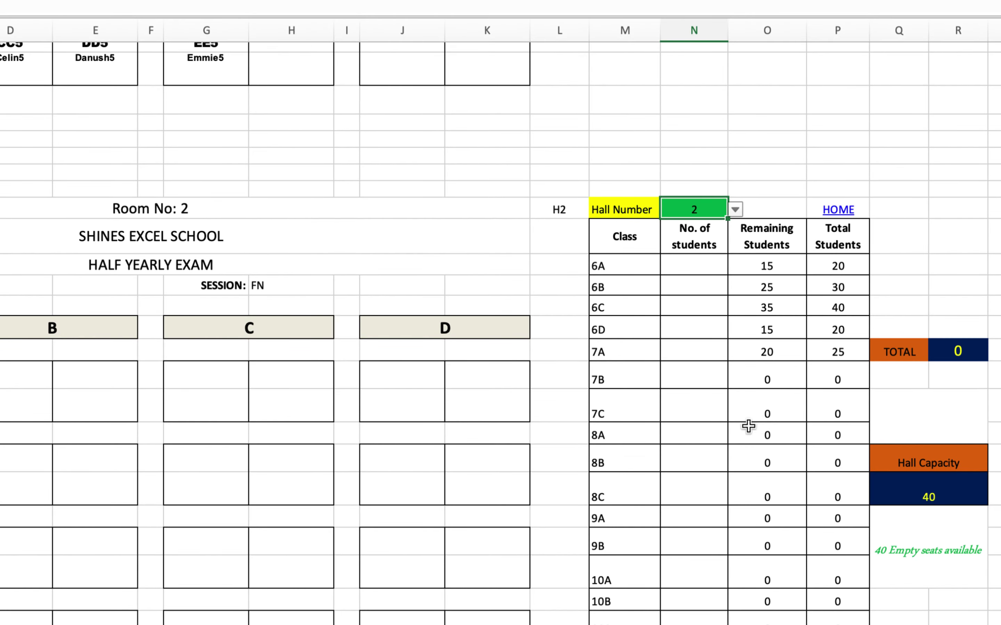
{"action": "scroll", "coordinate": [727, 422], "scroll_direction": "down", "scroll_amount": 3}
{"action": "scroll", "coordinate": [726, 422], "scroll_direction": "right", "scroll_amount": 3}
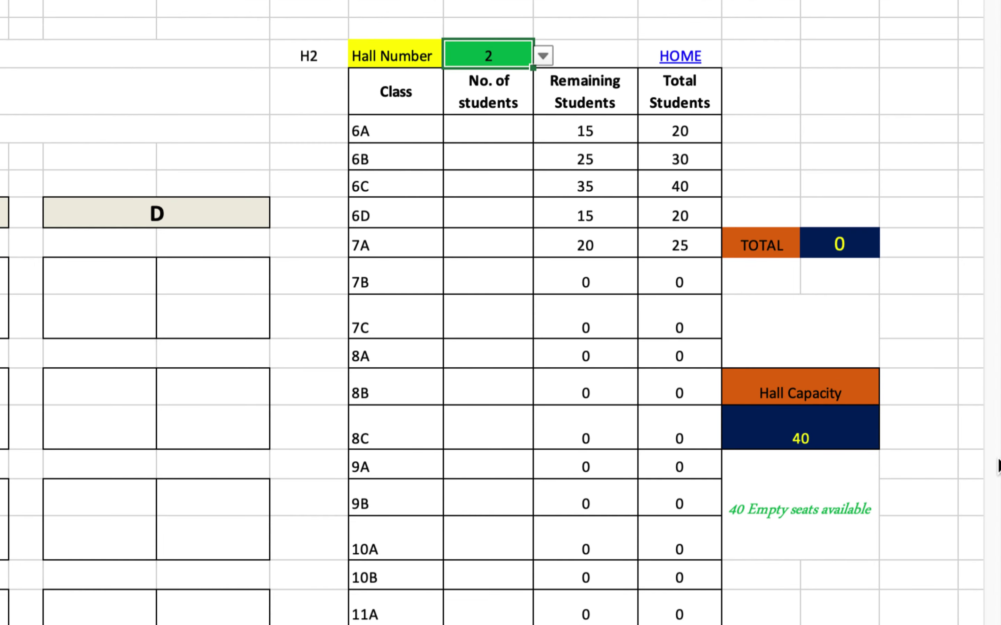
{"action": "left_click", "coordinate": [483, 124]}
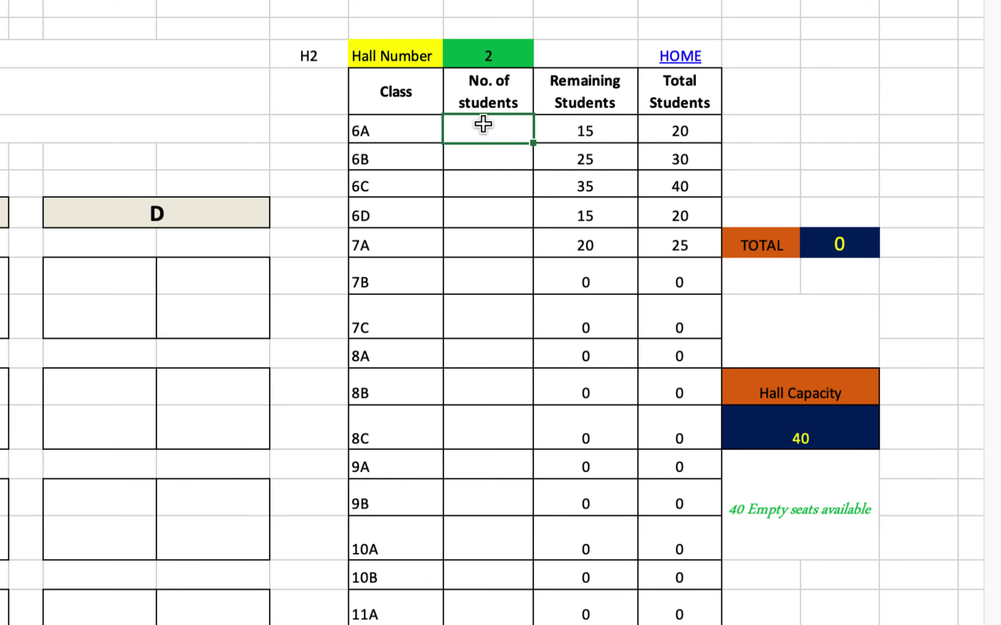
{"action": "type", "text": "5"}
{"action": "key", "text": "Return"}
{"action": "type", "text": "5"}
{"action": "key", "text": "Return"}
{"action": "type", "text": "5"}
{"action": "key", "text": "Return"}
{"action": "type", "text": "5"}
{"action": "key", "text": "Return"}
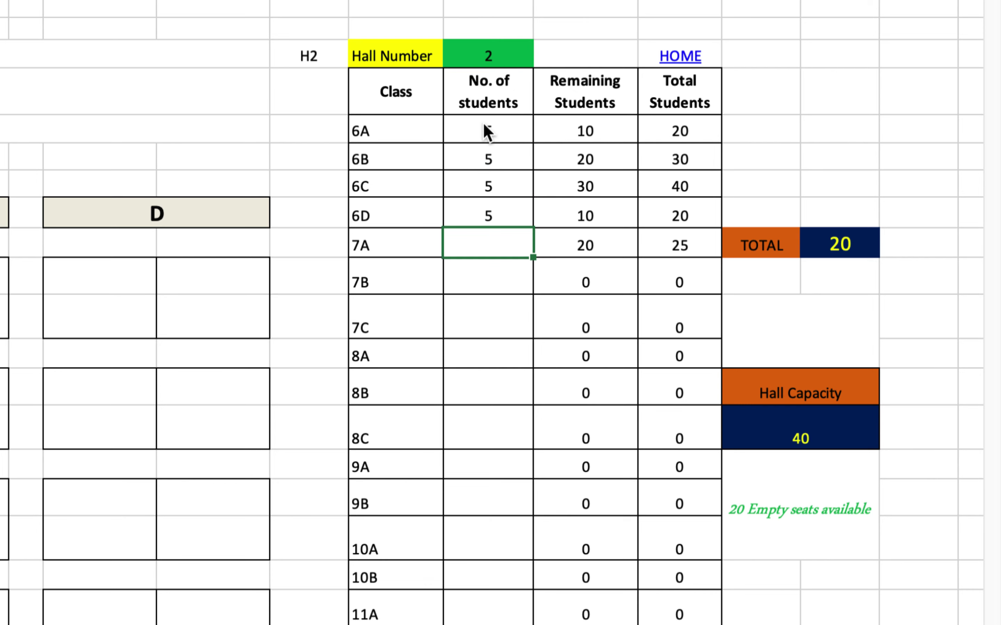
{"action": "type", "text": "5"}
{"action": "key", "text": "Return"}
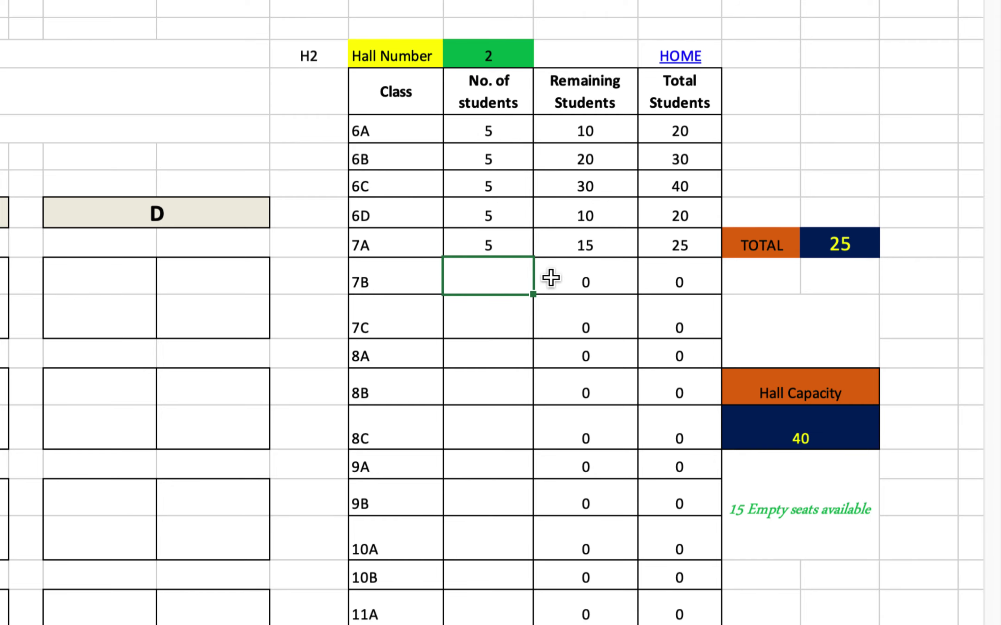
Step: Check hall 2's empty seats and review the roll numbers and names in its seating plan
{"action": "left_click", "coordinate": [797, 501]}
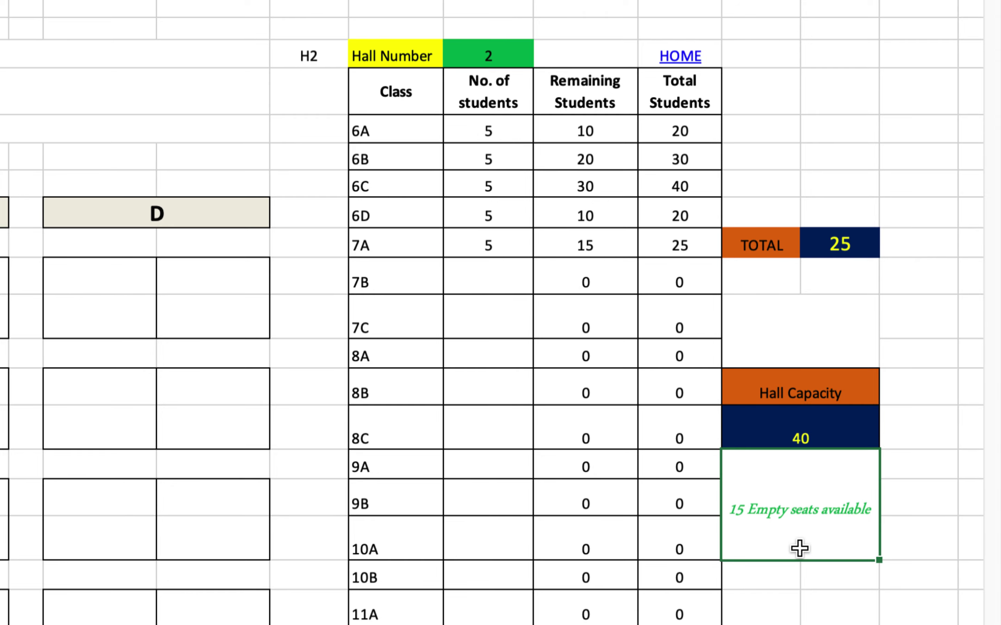
{"action": "scroll", "coordinate": [340, 439], "scroll_direction": "left", "scroll_amount": 6}
{"action": "scroll", "coordinate": [246, 369], "scroll_direction": "left", "scroll_amount": 8}
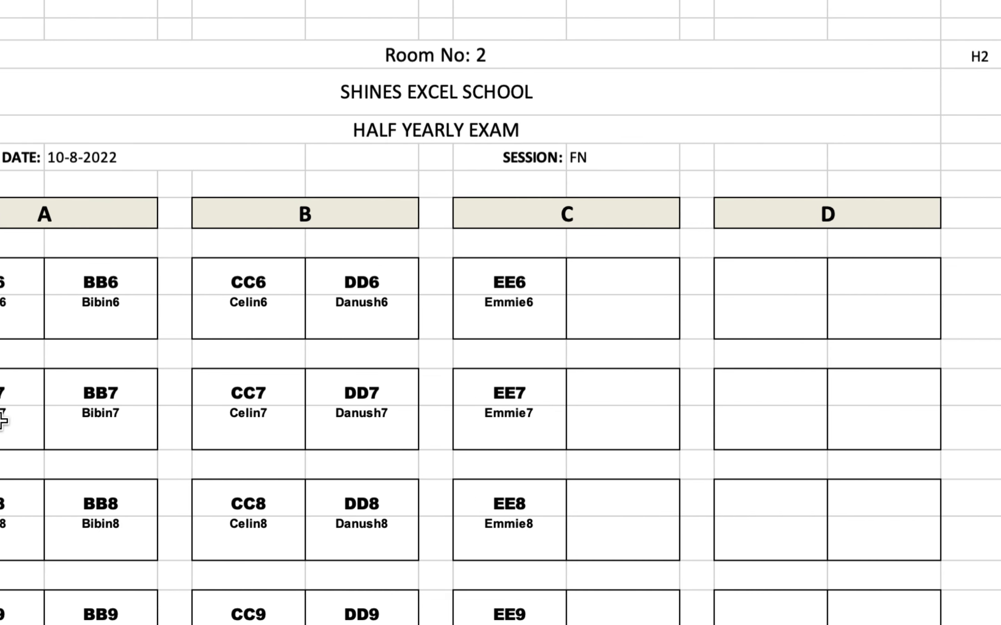
{"action": "scroll", "coordinate": [463, 386], "scroll_direction": "down", "scroll_amount": 4}
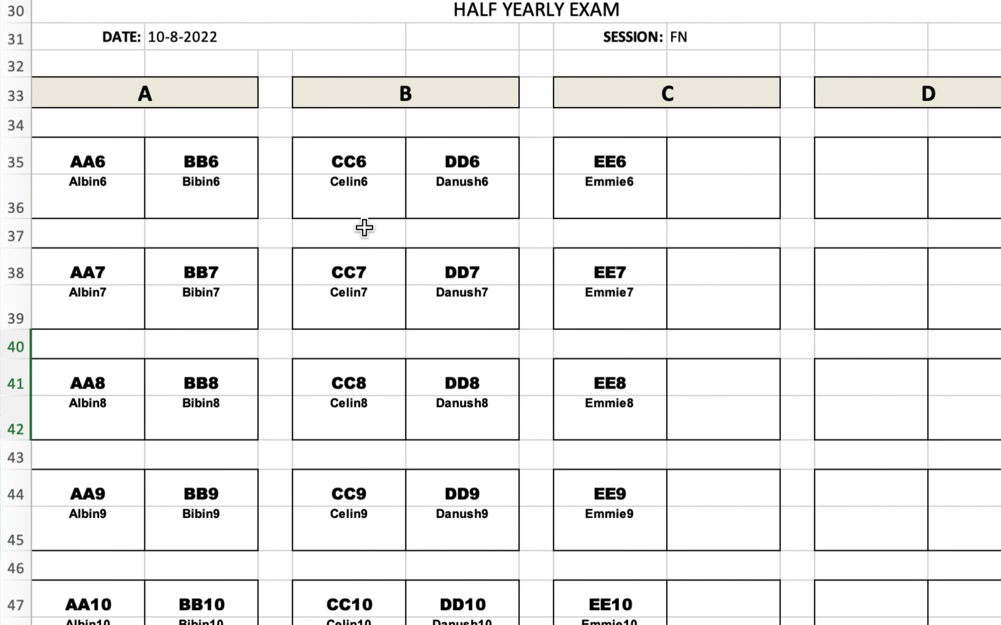
{"action": "scroll", "coordinate": [290, 186], "scroll_direction": "down", "scroll_amount": 1}
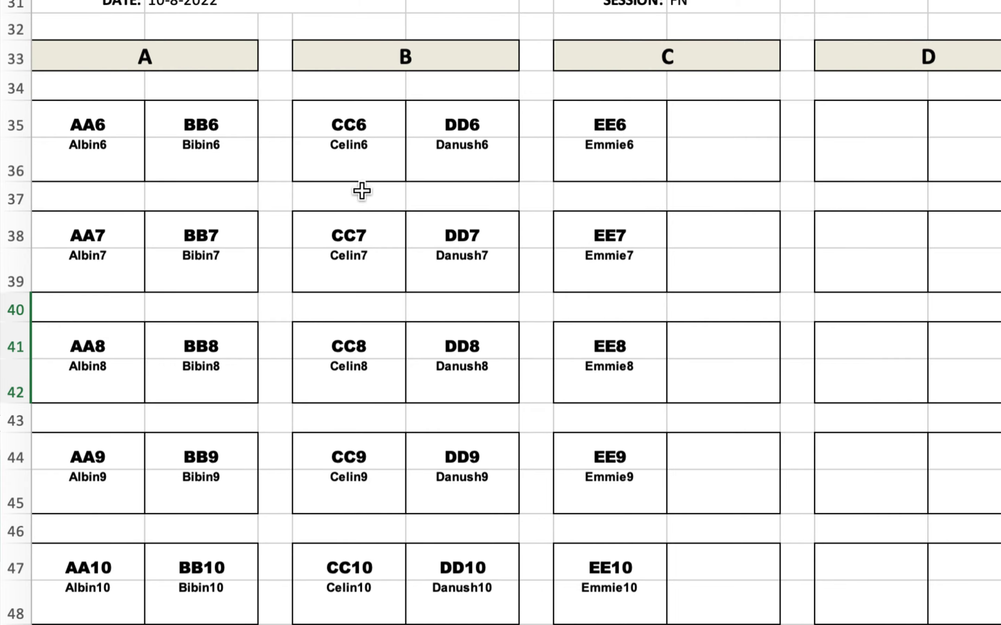
Step: Assign 5 students each from classes 6A, 6B, 6C, 6D and 7A to hall 3
{"action": "scroll", "coordinate": [598, 251], "scroll_direction": "down", "scroll_amount": 6}
{"action": "scroll", "coordinate": [598, 250], "scroll_direction": "down", "scroll_amount": 12}
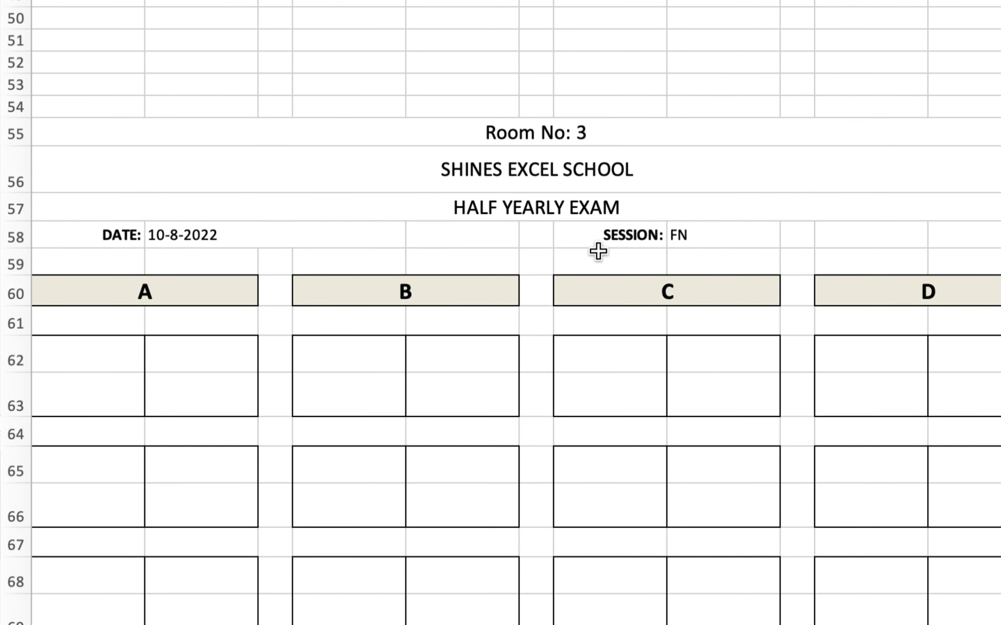
{"action": "scroll", "coordinate": [598, 251], "scroll_direction": "up", "scroll_amount": 1}
{"action": "scroll", "coordinate": [920, 311], "scroll_direction": "right", "scroll_amount": 6}
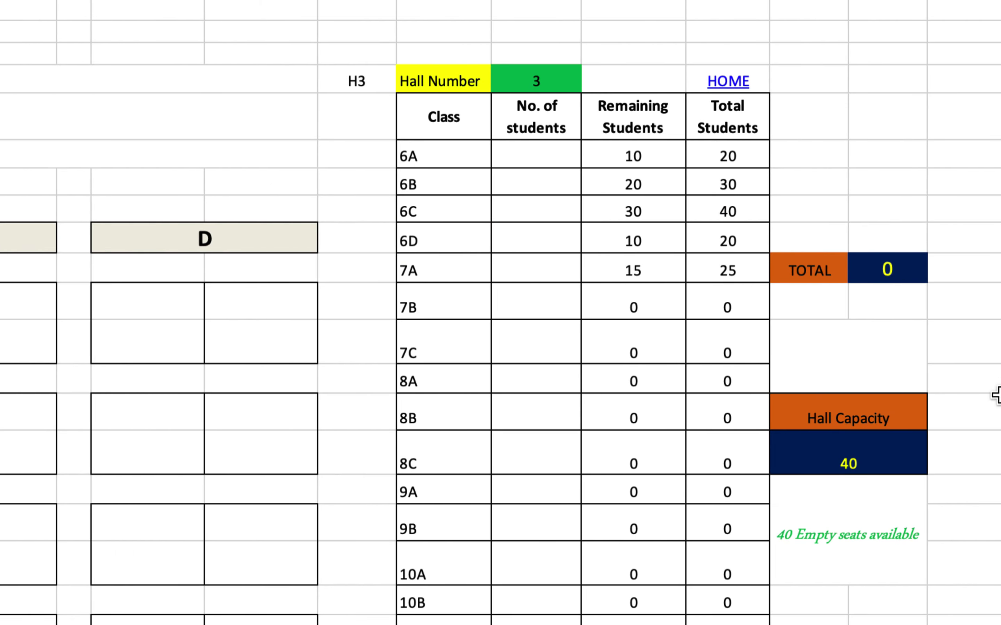
{"action": "left_click", "coordinate": [541, 156]}
{"action": "type", "text": "5"}
{"action": "key", "text": "Return"}
{"action": "type", "text": "5"}
{"action": "key", "text": "Return"}
{"action": "type", "text": "5"}
{"action": "key", "text": "Return"}
{"action": "type", "text": "5"}
{"action": "key", "text": "Return"}
{"action": "type", "text": "5"}
{"action": "key", "text": "Return"}
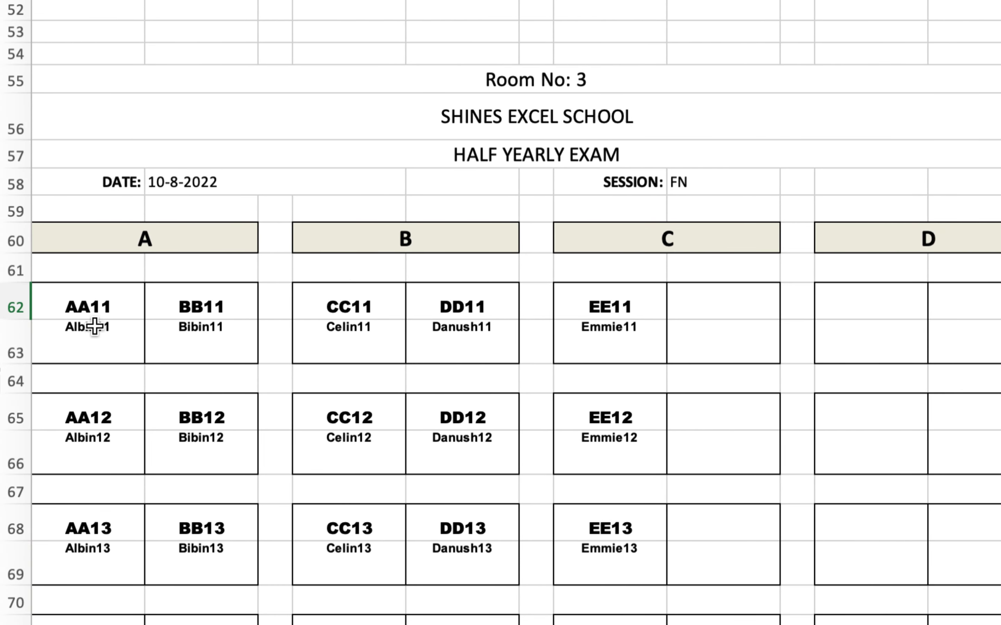
Step: Compare the roll number sequence between the hall 2 and hall 3 seating plans, and check hall 3's total and empty seats
{"action": "scroll", "coordinate": [255, 210], "scroll_direction": "up", "scroll_amount": 8}
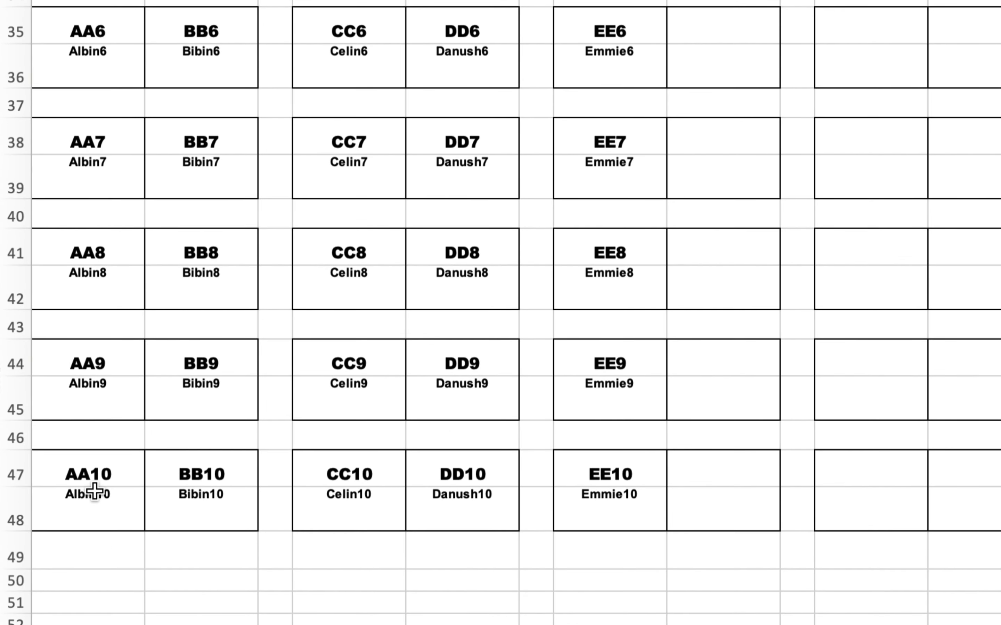
{"action": "scroll", "coordinate": [96, 489], "scroll_direction": "down", "scroll_amount": 10}
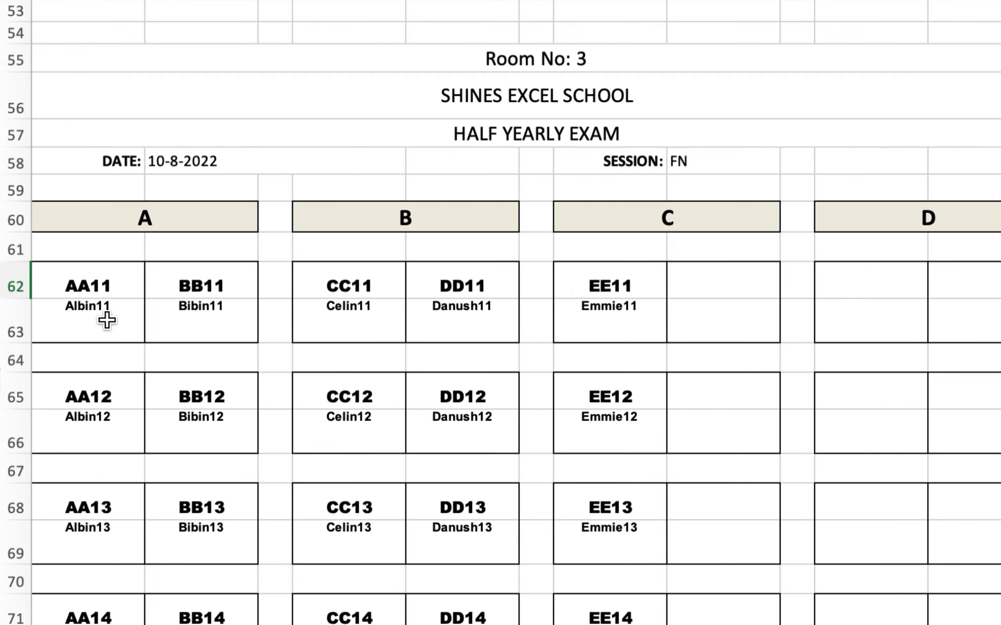
{"action": "scroll", "coordinate": [236, 380], "scroll_direction": "down", "scroll_amount": 5}
{"action": "scroll", "coordinate": [319, 374], "scroll_direction": "right", "scroll_amount": 10}
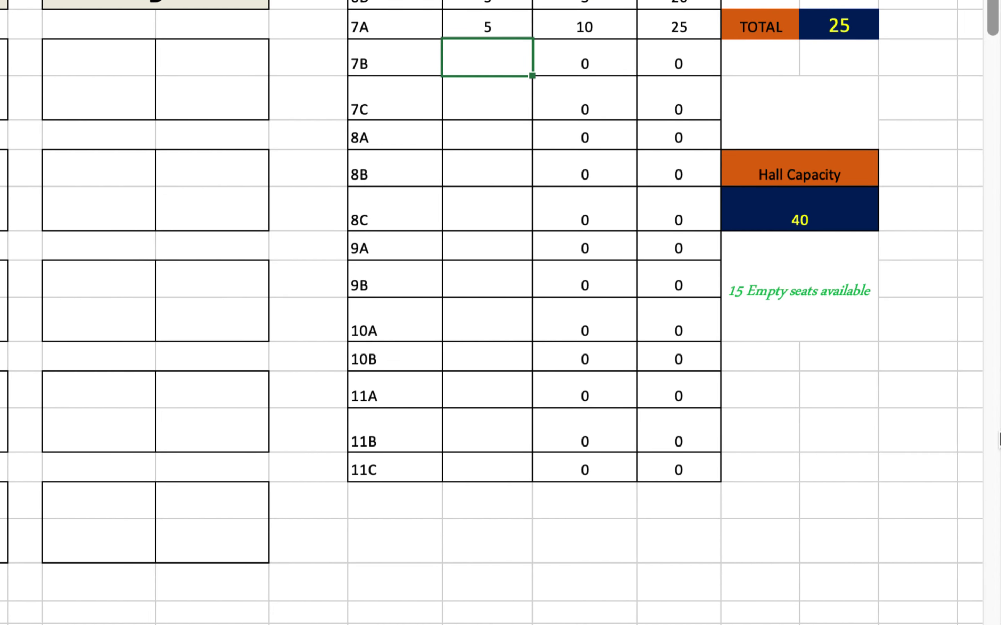
Step: Assign 5 students from class 6A to hall 4 and check that class's remaining students
{"action": "scroll", "coordinate": [835, 411], "scroll_direction": "down", "scroll_amount": 15}
{"action": "left_click", "coordinate": [496, 186]}
{"action": "type", "text": "5"}
{"action": "key", "text": "Return"}
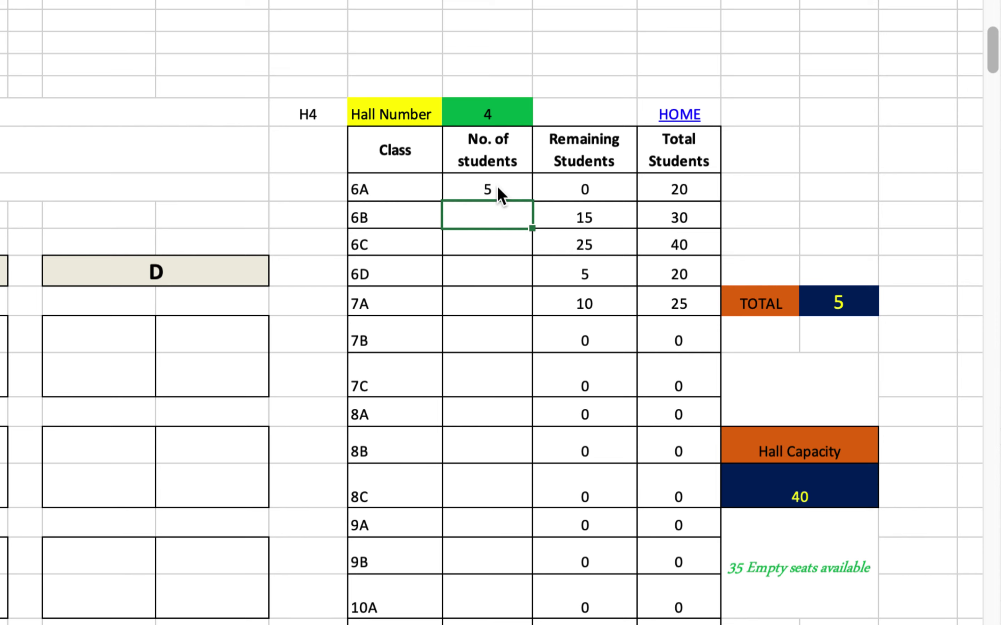
{"action": "left_click", "coordinate": [596, 188]}
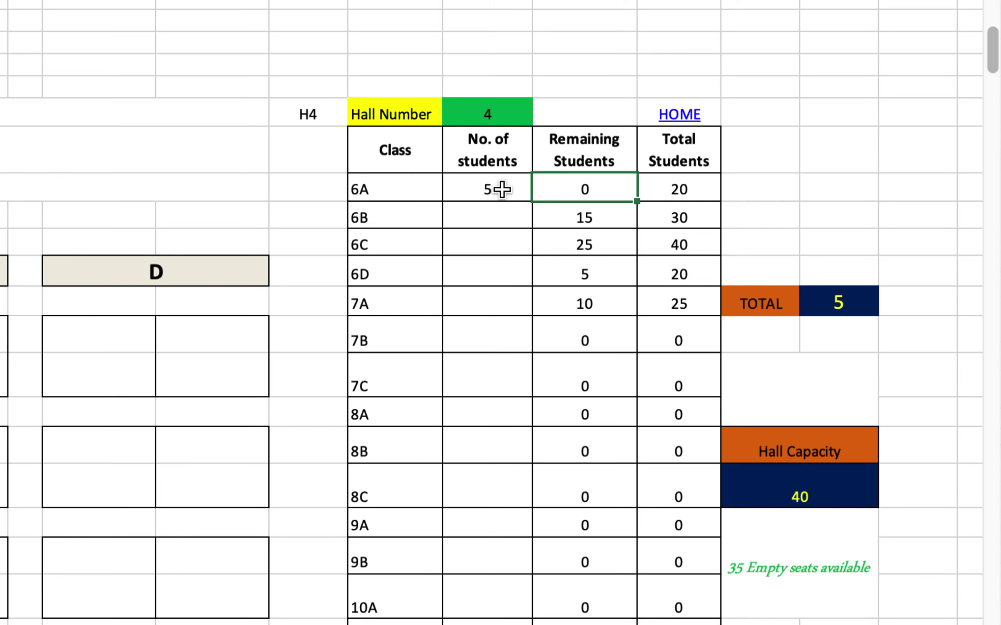
Step: Assign 5 students each from classes 6B, 6C, 6D and 7A to hall 4
{"action": "left_click", "coordinate": [497, 212]}
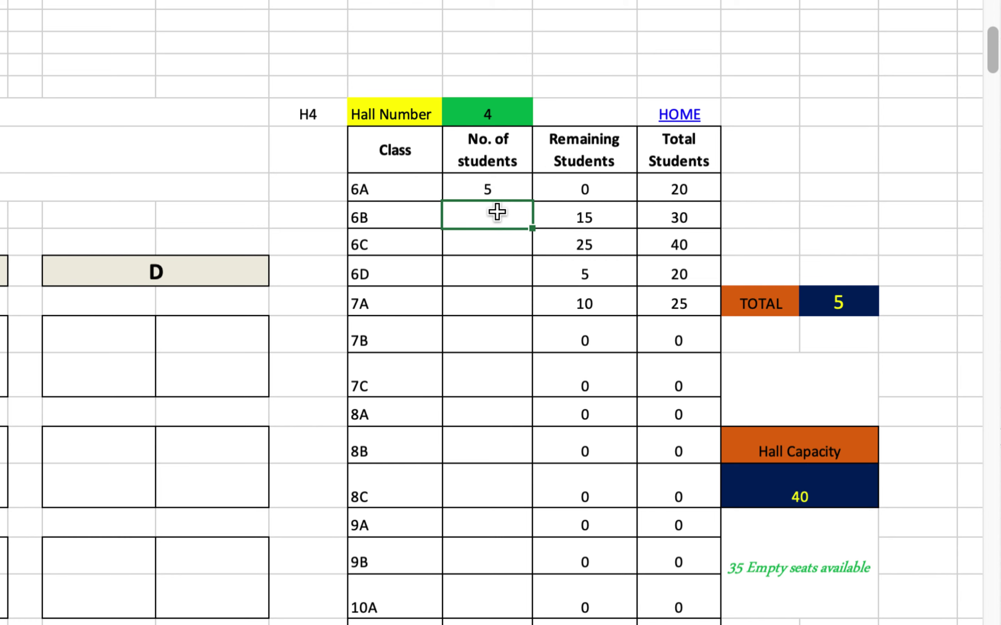
{"action": "type", "text": "5"}
{"action": "key", "text": "Return"}
{"action": "type", "text": "5"}
{"action": "key", "text": "Return"}
{"action": "type", "text": "5"}
{"action": "key", "text": "Return"}
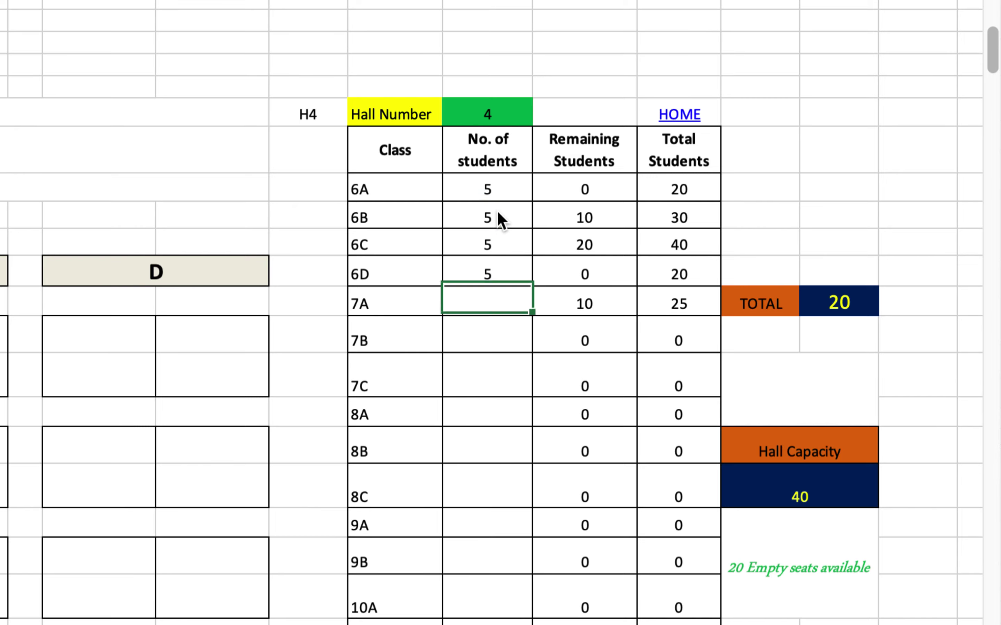
{"action": "type", "text": "5"}
{"action": "key", "text": "Return"}
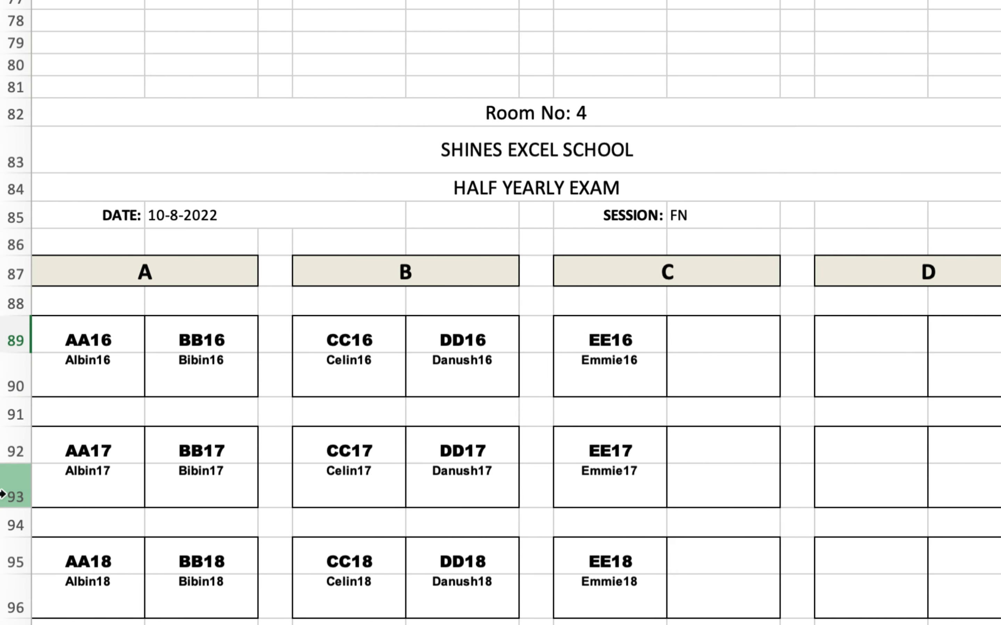
Step: Assign 5 students each from classes 6B, 6C and 7A to hall 5, leaving 6A and 6D blank
{"action": "scroll", "coordinate": [527, 425], "scroll_direction": "down", "scroll_amount": 15}
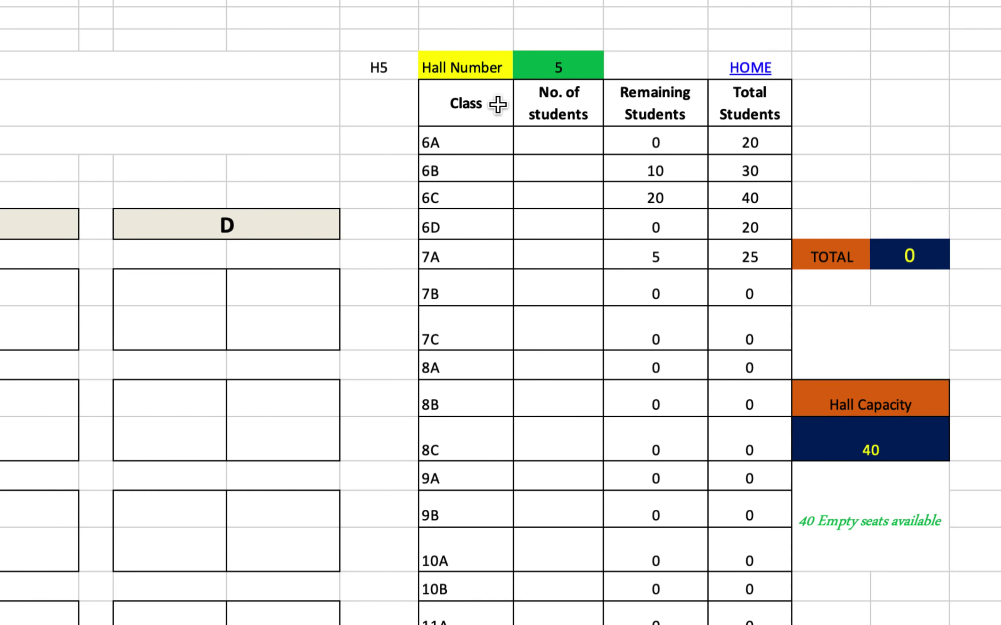
{"action": "left_click", "coordinate": [564, 172]}
{"action": "double_click", "coordinate": [566, 175]}
{"action": "type", "text": "5"}
{"action": "key", "text": "Return"}
{"action": "type", "text": "5"}
{"action": "key", "text": "Return"}
{"action": "key", "text": "Return"}
{"action": "type", "text": "5"}
{"action": "key", "text": "Return"}
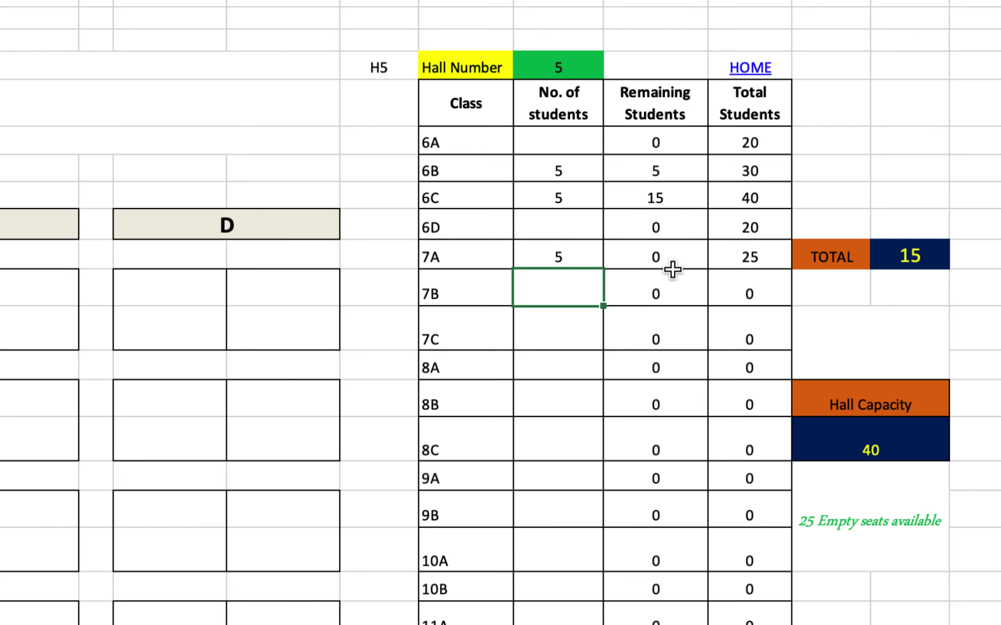
Step: Set hall 5's student numbers to 20 for class 6C and 10 for class 6B
{"action": "left_click", "coordinate": [569, 199]}
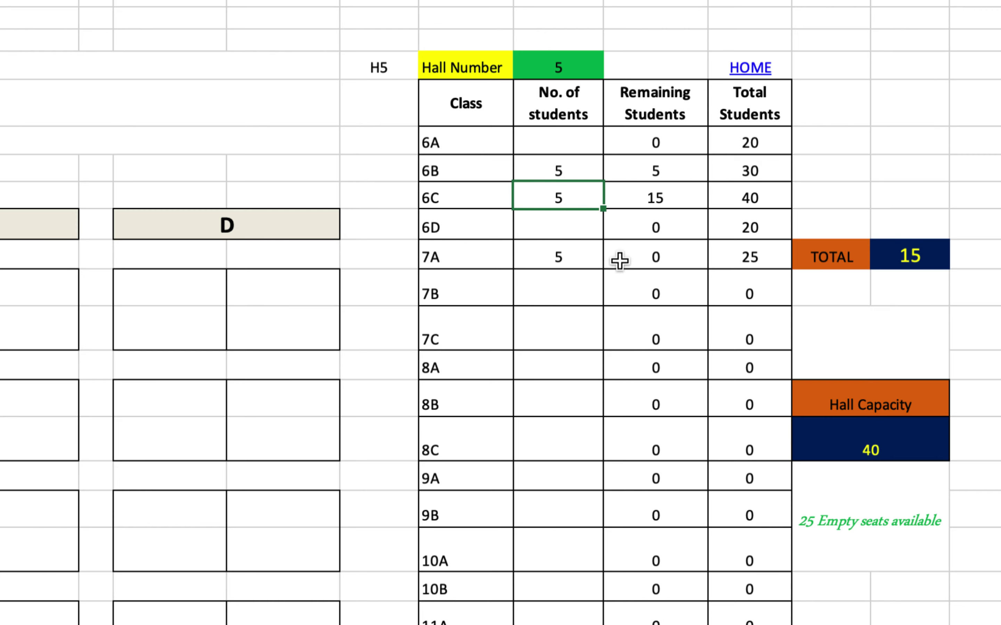
{"action": "type", "text": "20"}
{"action": "key", "text": "Return"}
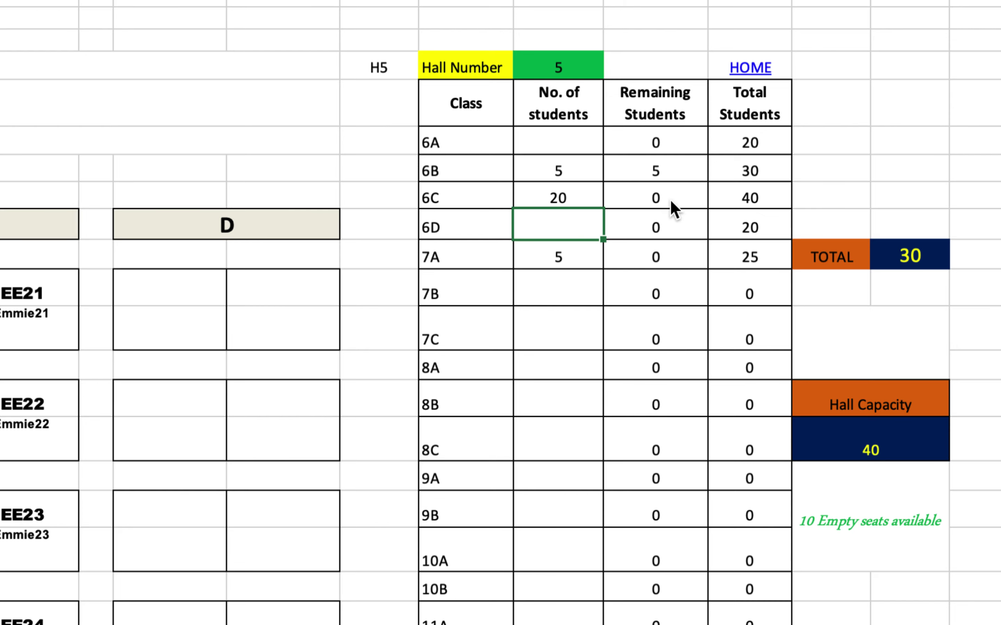
{"action": "left_click", "coordinate": [554, 169]}
{"action": "type", "text": "10"}
{"action": "key", "text": "Return"}
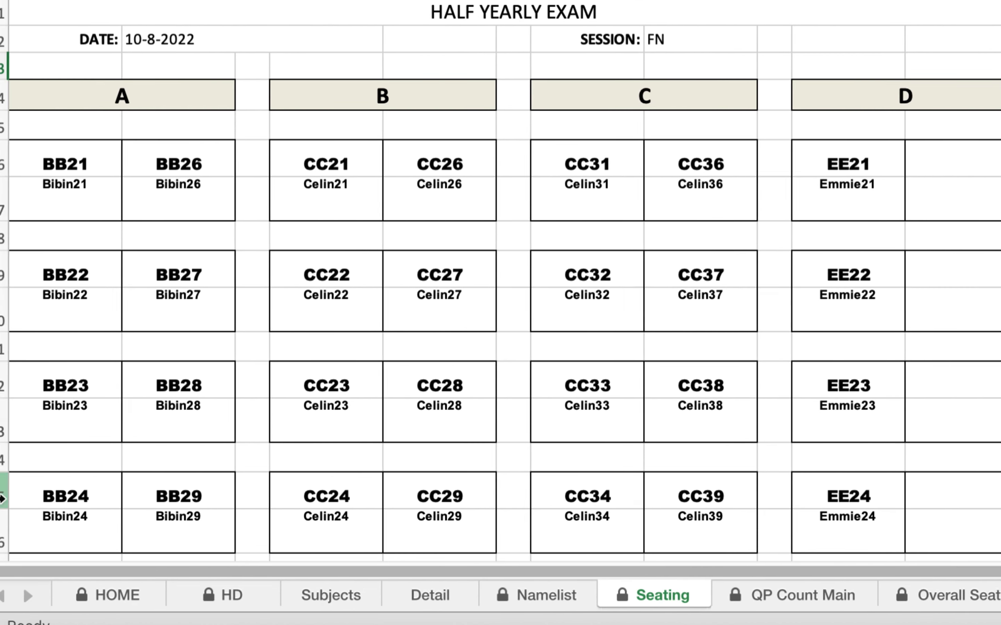
Step: Return to the hall 1 seating plan and open the print settings with their PDF output options
{"action": "scroll", "coordinate": [703, 384], "scroll_direction": "up", "scroll_amount": 5}
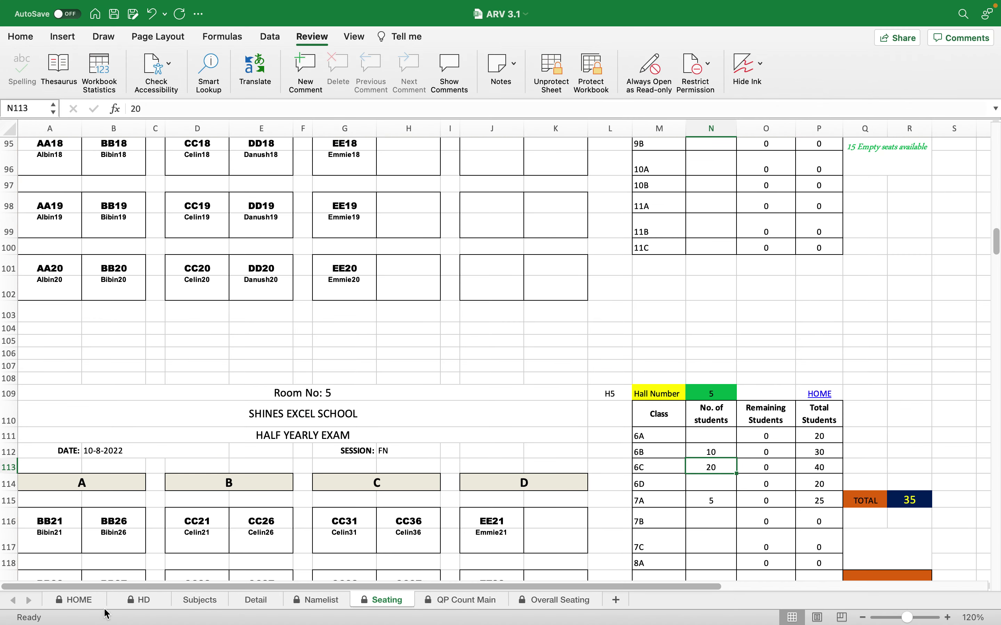
{"action": "scroll", "coordinate": [260, 348], "scroll_direction": "up", "scroll_amount": 10}
{"action": "scroll", "coordinate": [261, 348], "scroll_direction": "up", "scroll_amount": 20}
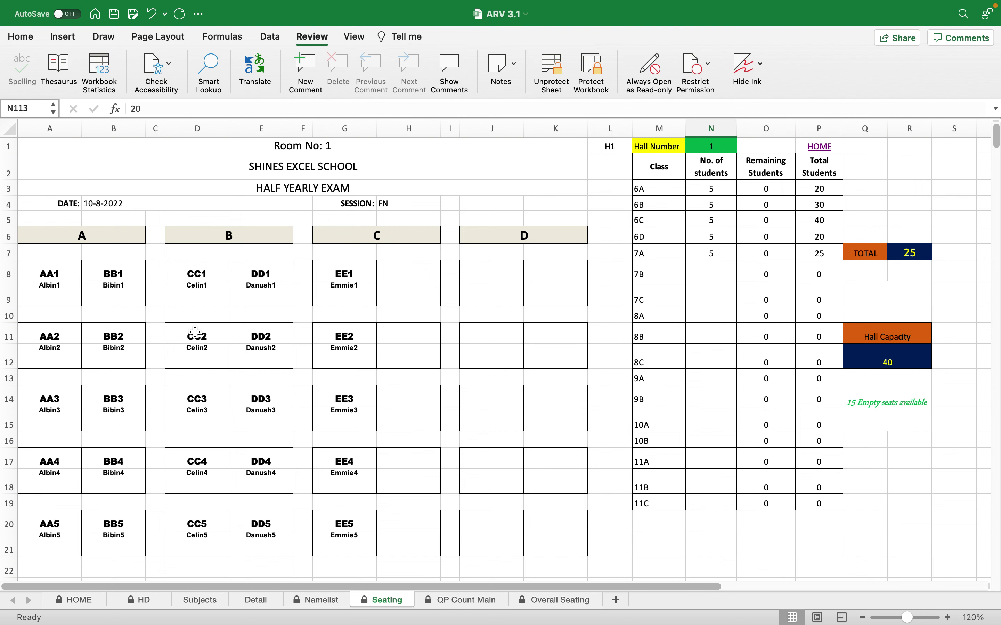
{"action": "key", "text": "super+p"}
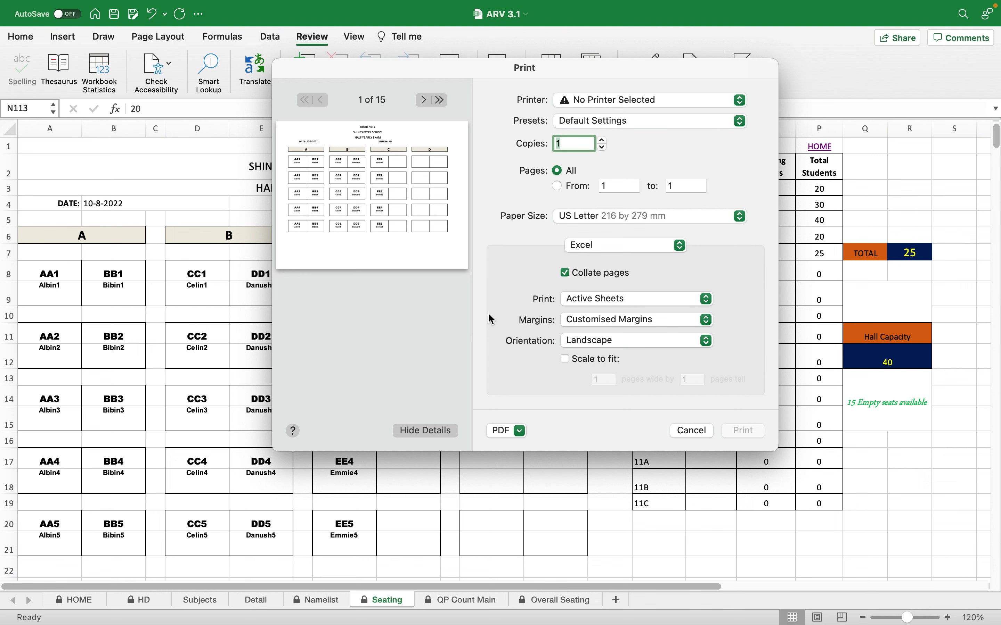
{"action": "left_click", "coordinate": [512, 430]}
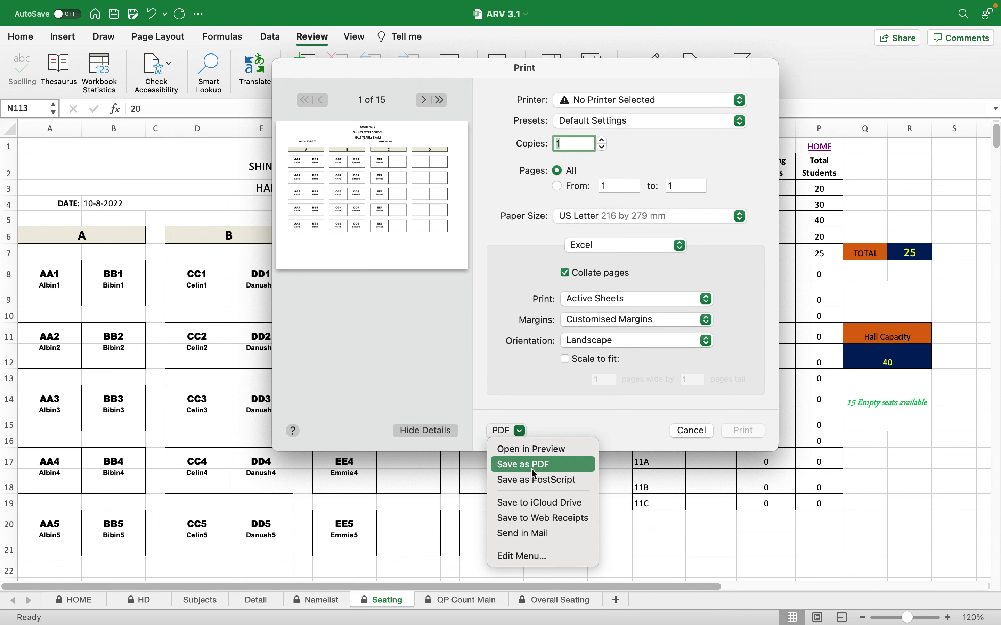
Step: Check the available printers, open the seating plan printout in Preview, and enlarge it to full screen
{"action": "left_click", "coordinate": [691, 102]}
{"action": "left_click", "coordinate": [690, 99]}
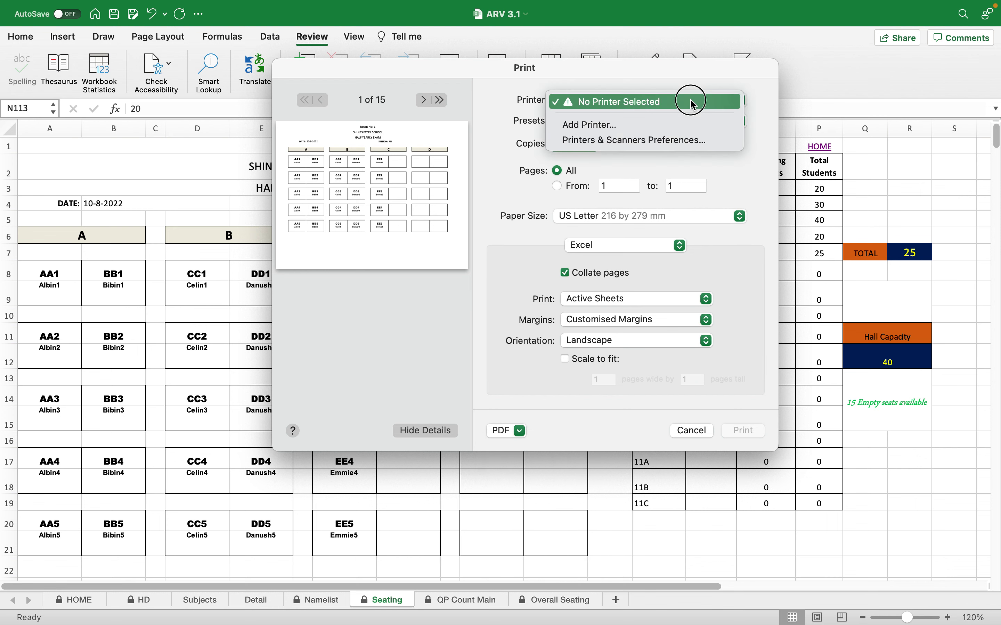
{"action": "left_click", "coordinate": [463, 336]}
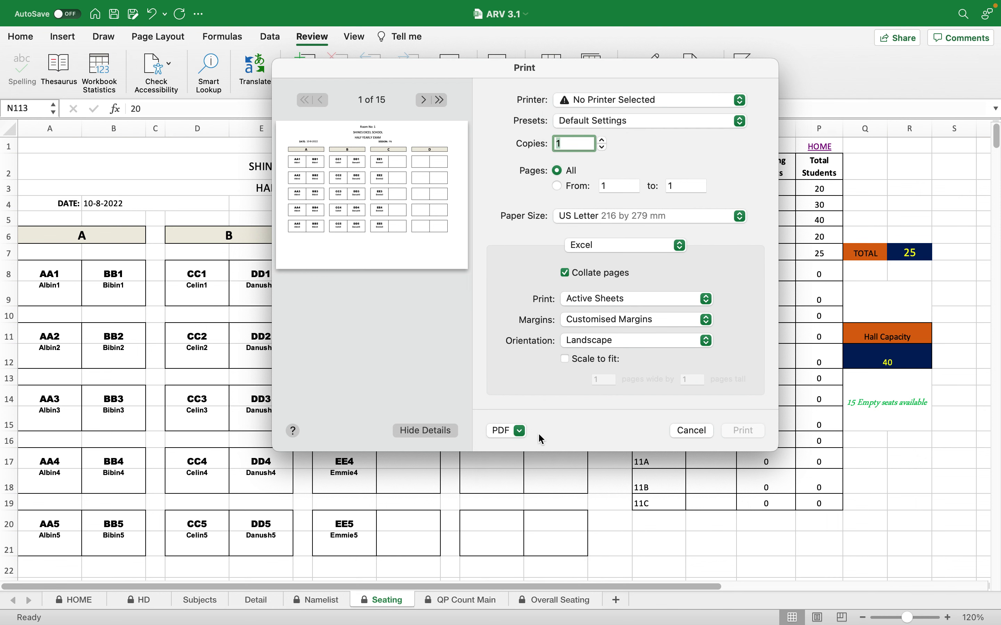
{"action": "left_click", "coordinate": [519, 432]}
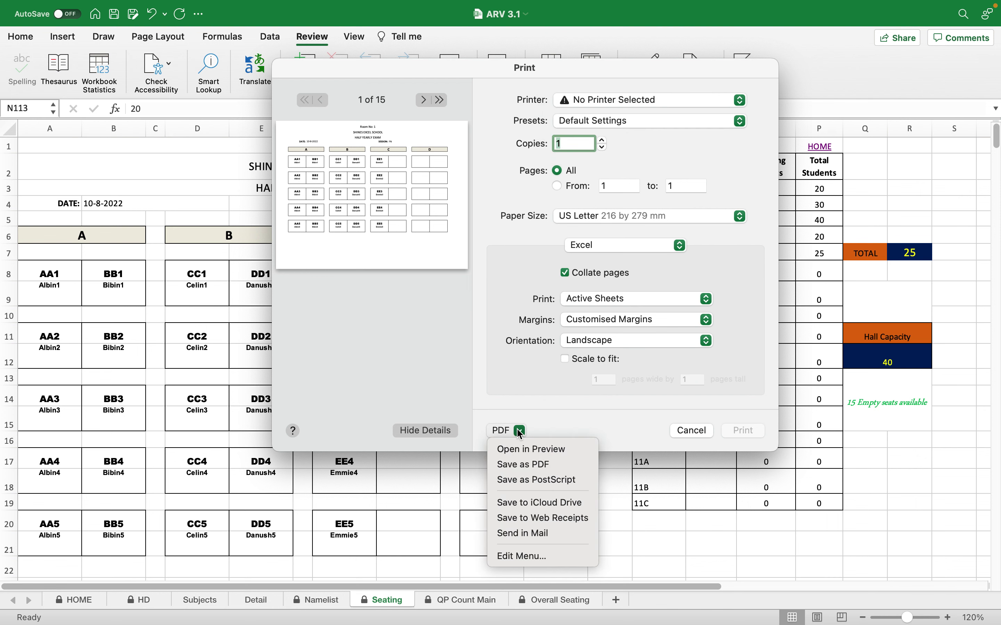
{"action": "left_click", "coordinate": [529, 450]}
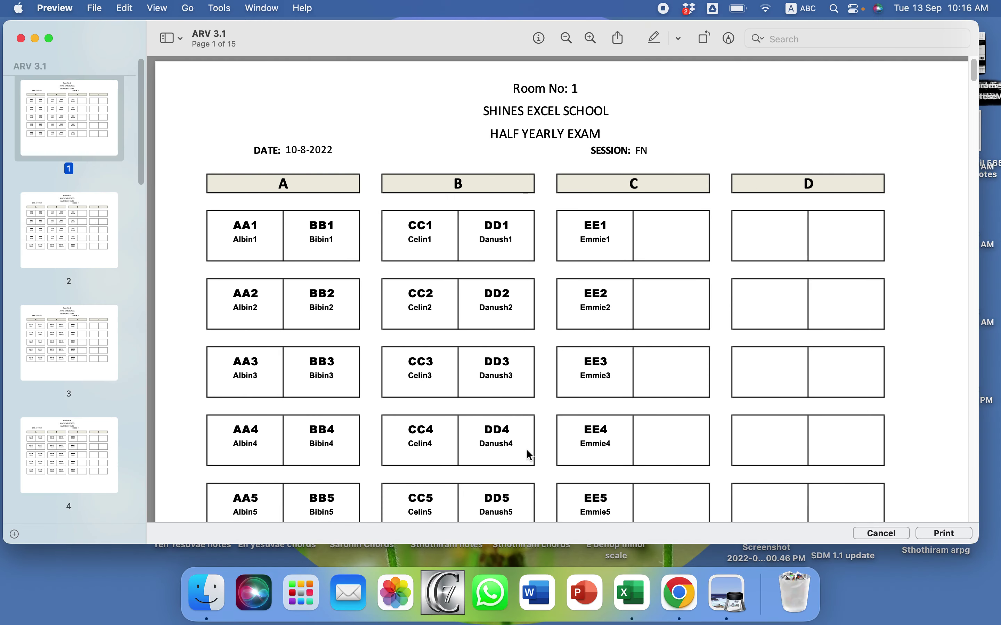
{"action": "left_click", "coordinate": [48, 38]}
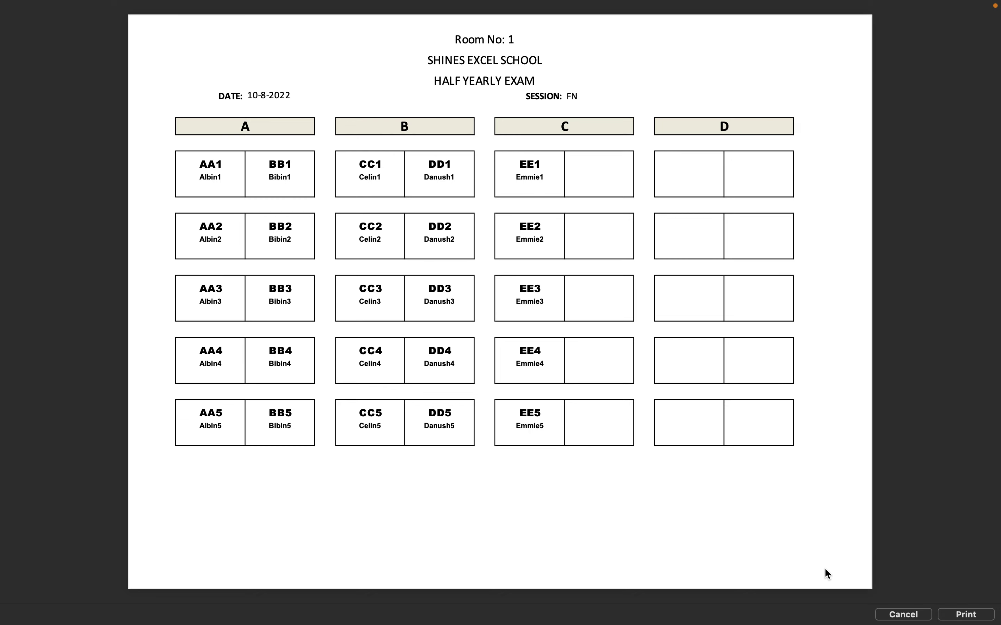
Step: Review the seating plan pages for rooms 1 to 6 in the print preview, and cancel without printing
{"action": "scroll", "coordinate": [825, 570], "scroll_direction": "down", "scroll_amount": 3}
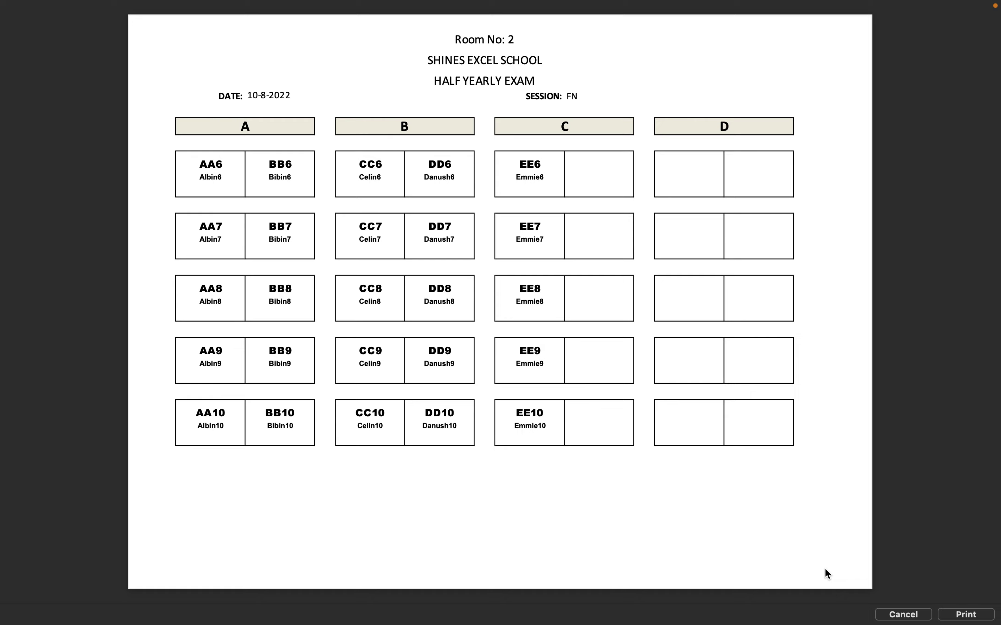
{"action": "scroll", "coordinate": [825, 569], "scroll_direction": "down", "scroll_amount": 3}
{"action": "scroll", "coordinate": [825, 569], "scroll_direction": "down", "scroll_amount": 3}
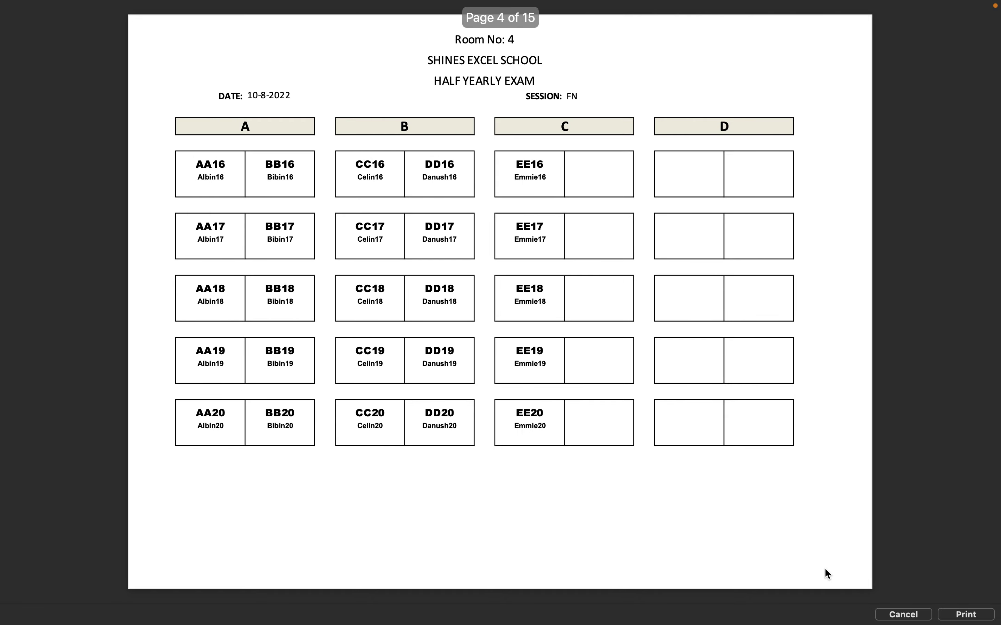
{"action": "scroll", "coordinate": [825, 569], "scroll_direction": "down", "scroll_amount": 3}
{"action": "scroll", "coordinate": [825, 569], "scroll_direction": "down", "scroll_amount": 3}
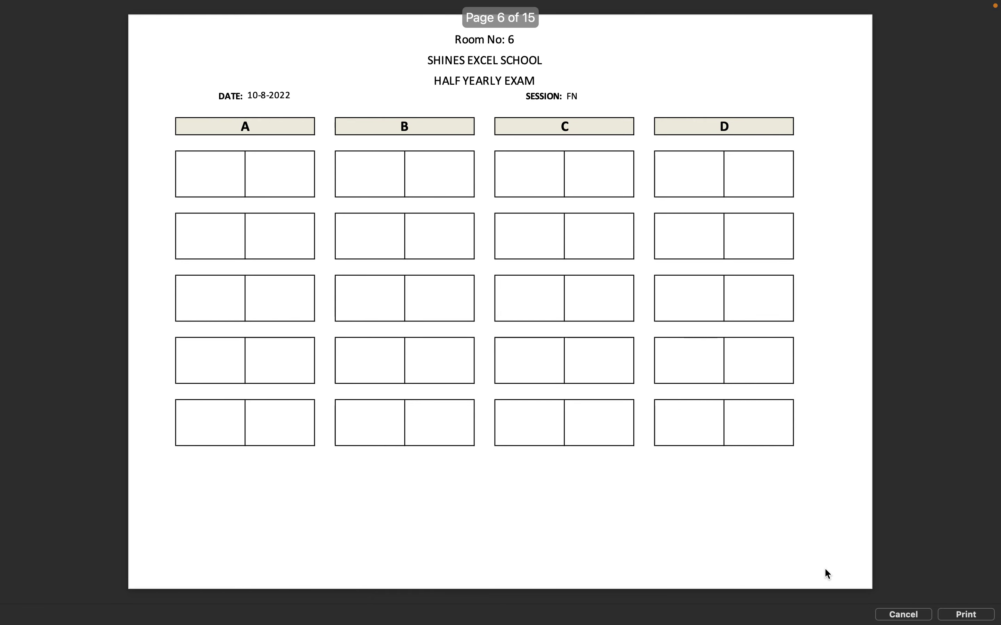
{"action": "scroll", "coordinate": [825, 569], "scroll_direction": "up", "scroll_amount": 3}
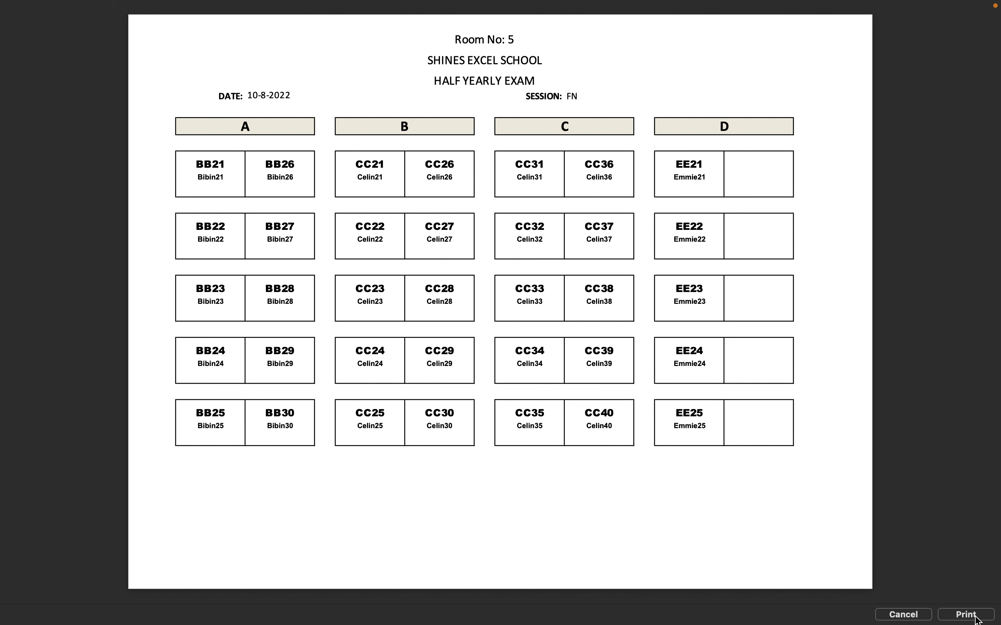
{"action": "left_click", "coordinate": [896, 614]}
{"action": "left_click", "coordinate": [657, 596]}
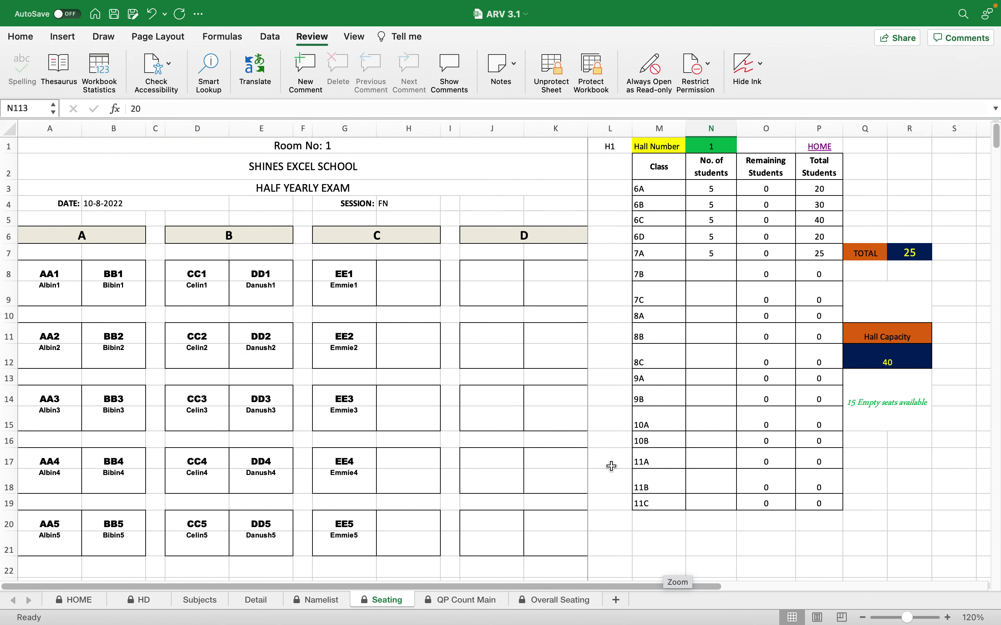
Step: View the seating arrangement and the hall-wise question paper count from the home sheet's print section, returning home after each
{"action": "scroll", "coordinate": [468, 425], "scroll_direction": "down", "scroll_amount": 3}
{"action": "scroll", "coordinate": [468, 424], "scroll_direction": "up", "scroll_amount": 3}
{"action": "left_click", "coordinate": [820, 148]}
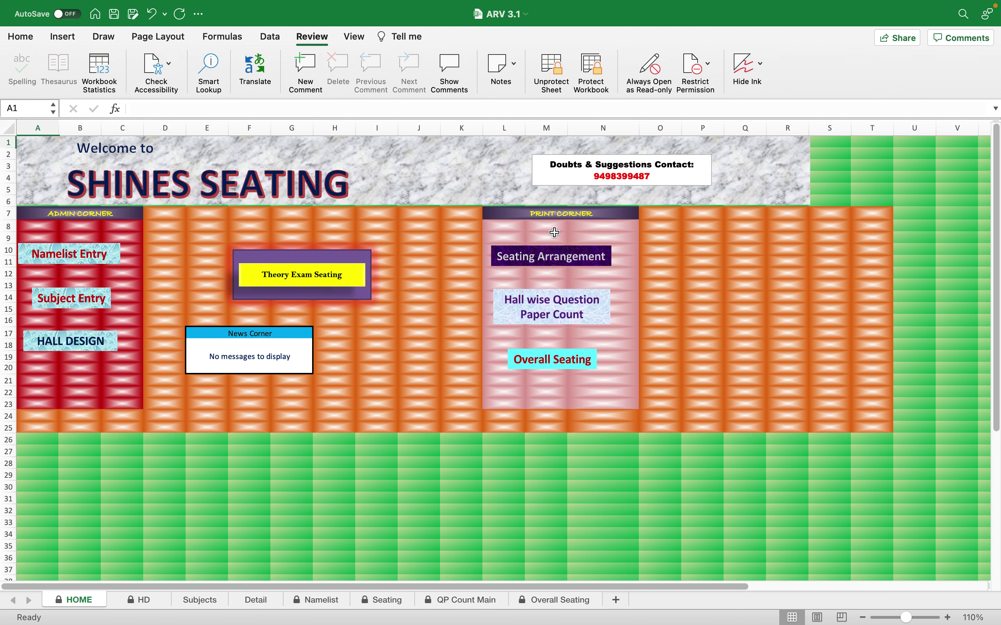
{"action": "left_click", "coordinate": [562, 263]}
{"action": "left_click", "coordinate": [823, 149]}
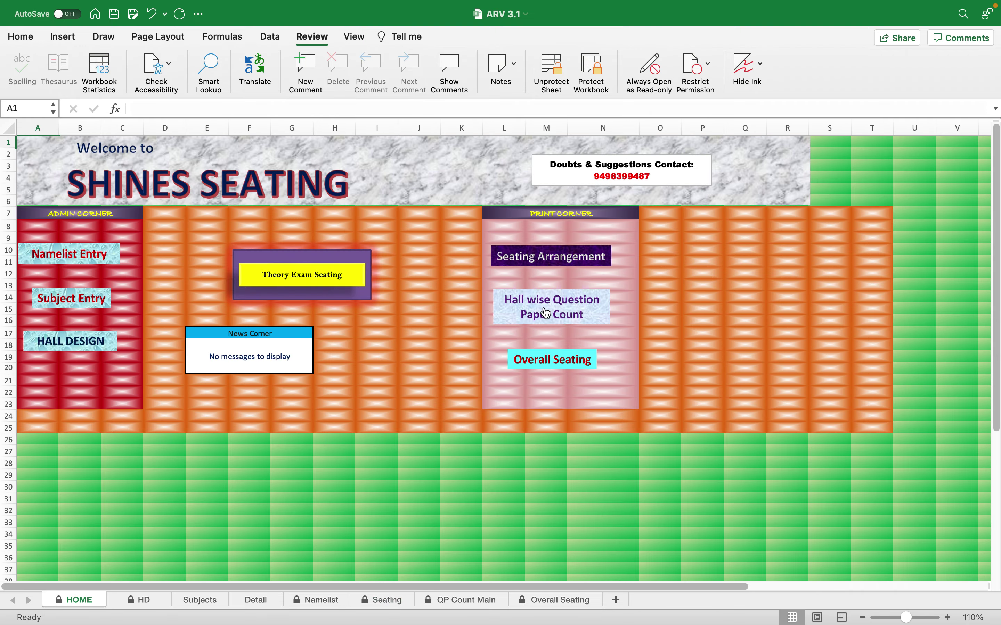
{"action": "left_click", "coordinate": [538, 313]}
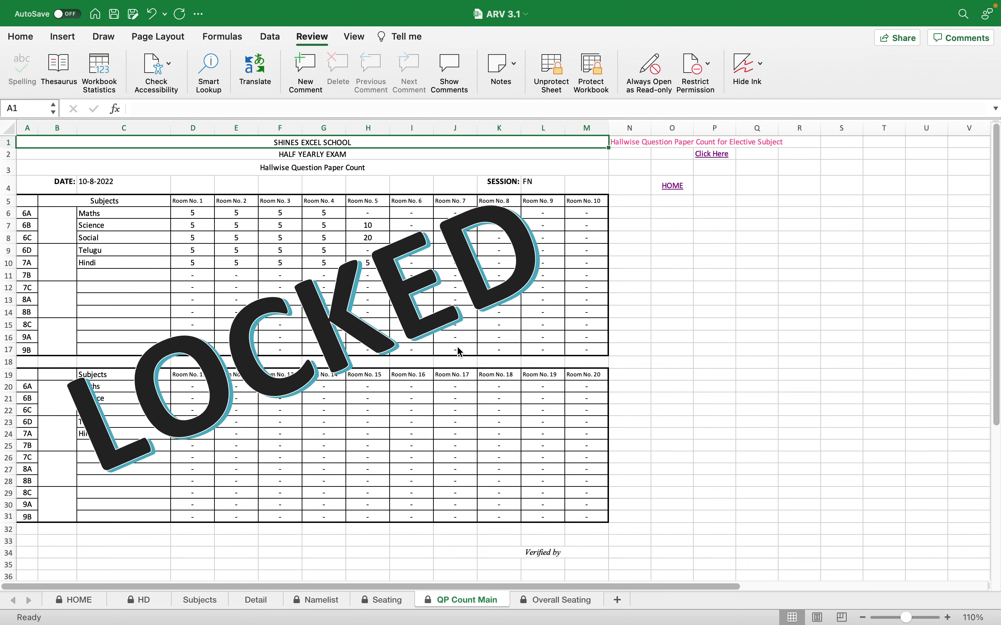
{"action": "left_click", "coordinate": [672, 186]}
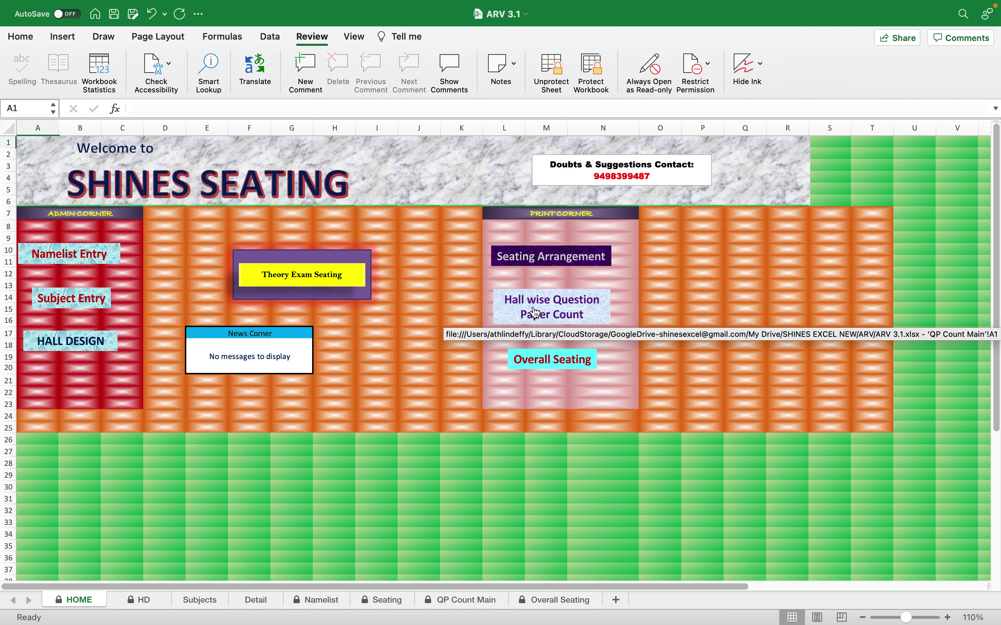
Step: Look over the overall seating summary tables from start to end, and return to the home sheet
{"action": "left_click", "coordinate": [555, 365]}
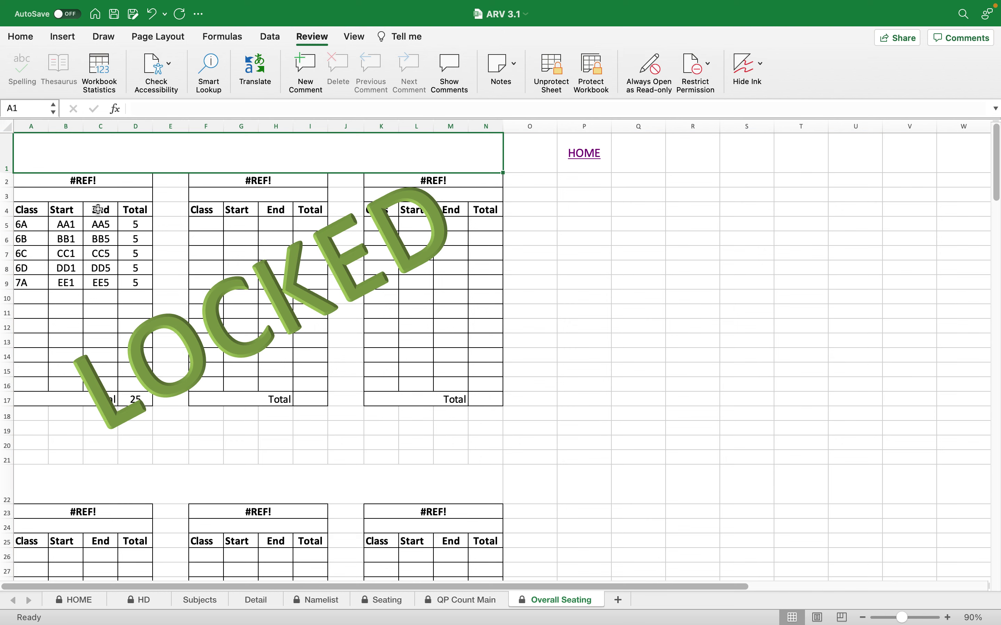
{"action": "scroll", "coordinate": [196, 341], "scroll_direction": "down", "scroll_amount": 10}
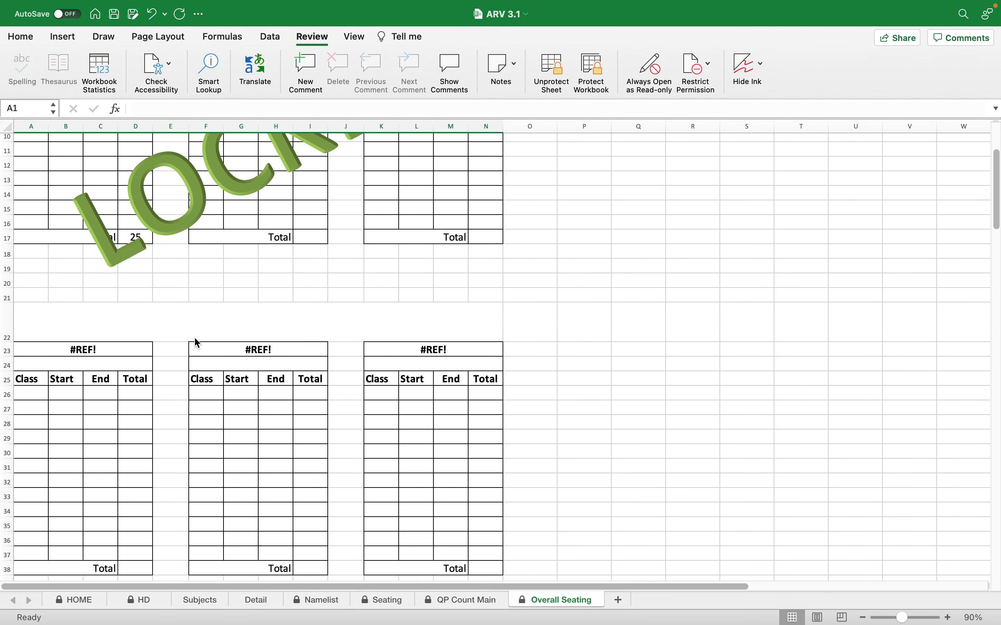
{"action": "scroll", "coordinate": [195, 338], "scroll_direction": "up", "scroll_amount": 10}
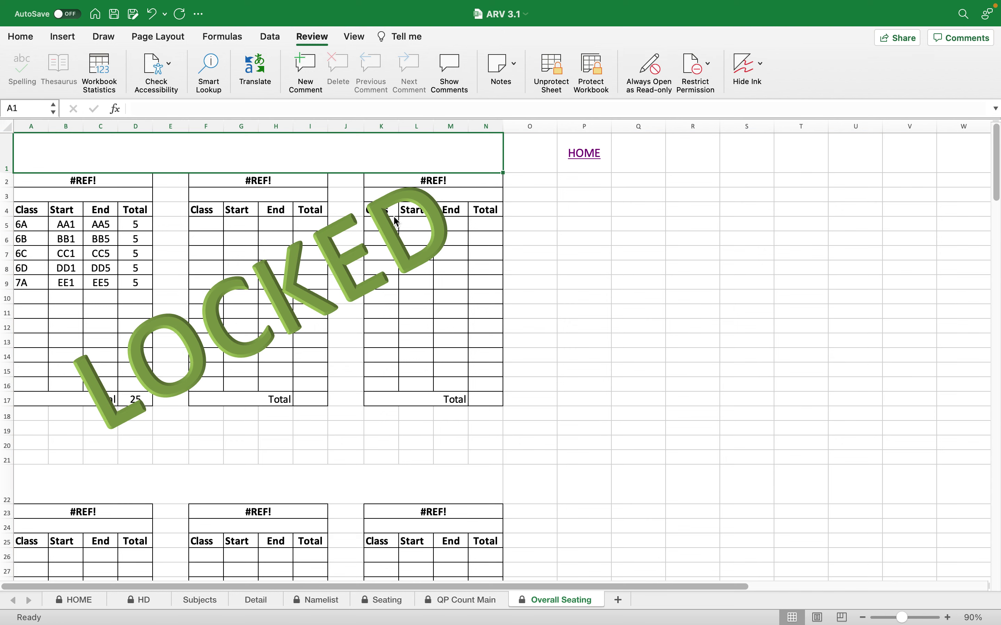
{"action": "left_click", "coordinate": [581, 163]}
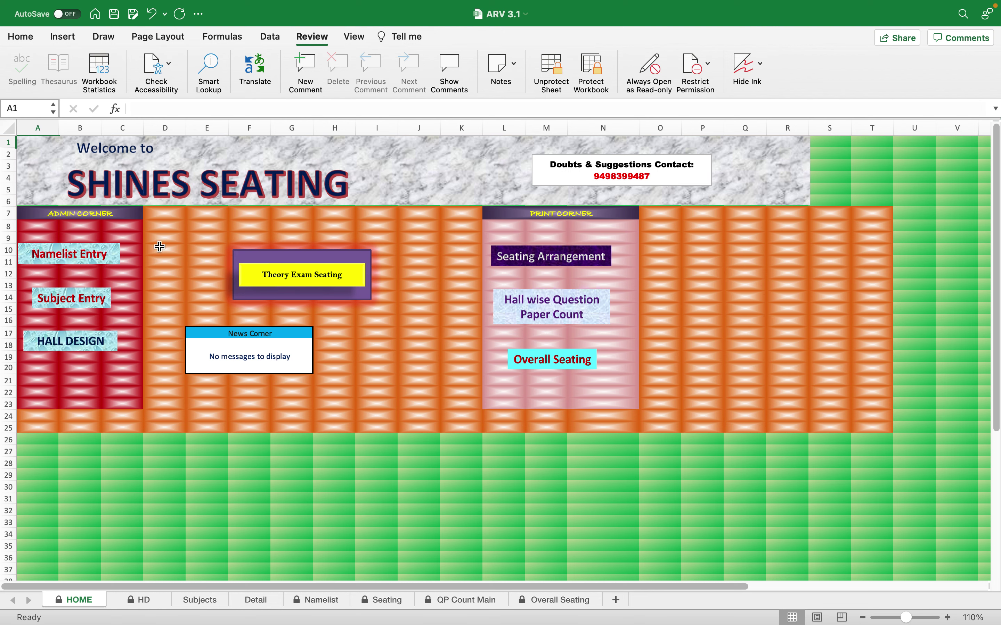
Step: Go through the theory exam details to the hall 1 seating, highlight the student numbers for classes 6A to 7A, and return home
{"action": "left_click", "coordinate": [300, 281]}
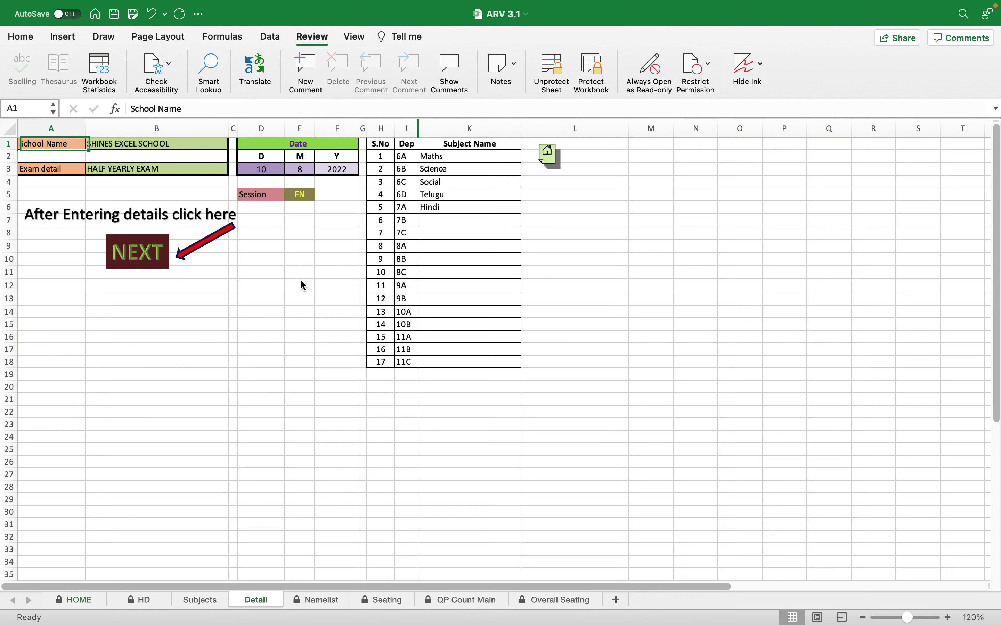
{"action": "left_click", "coordinate": [548, 156]}
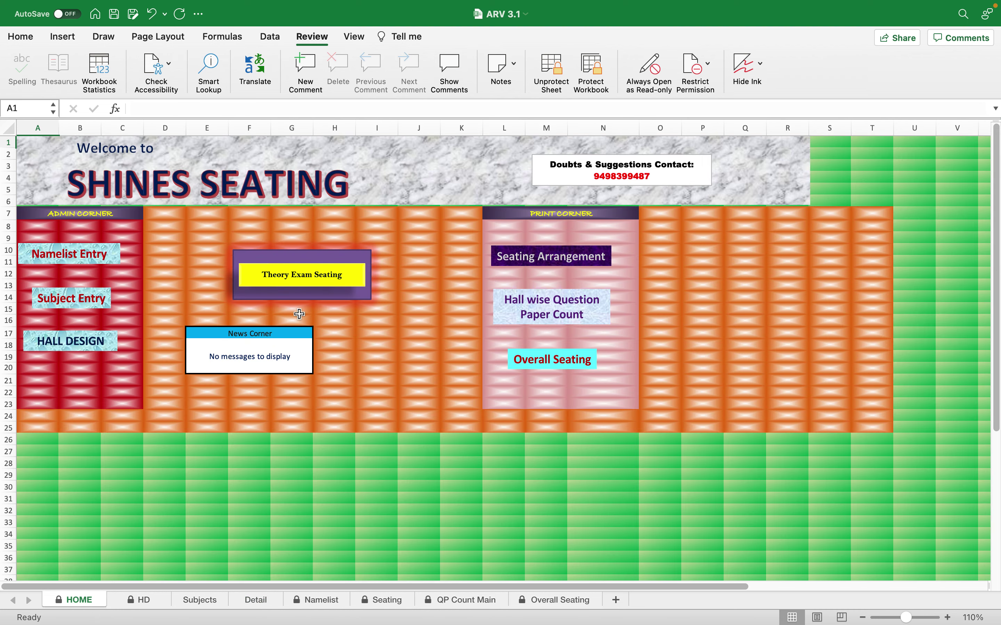
{"action": "left_click", "coordinate": [329, 276]}
{"action": "left_click", "coordinate": [156, 263]}
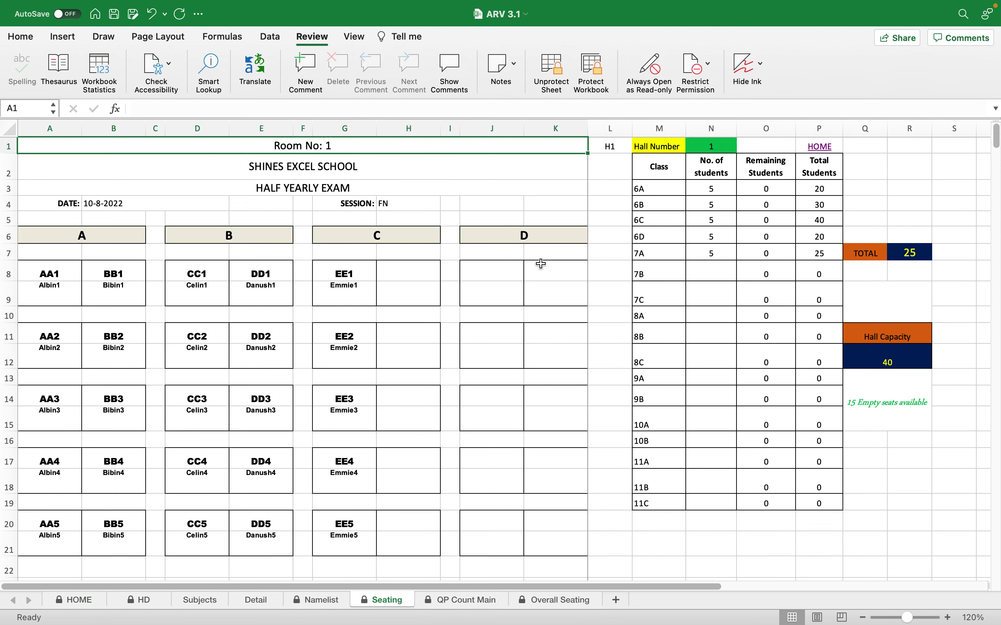
{"action": "left_click_drag", "start_coordinate": [711, 189], "coordinate": [716, 256]}
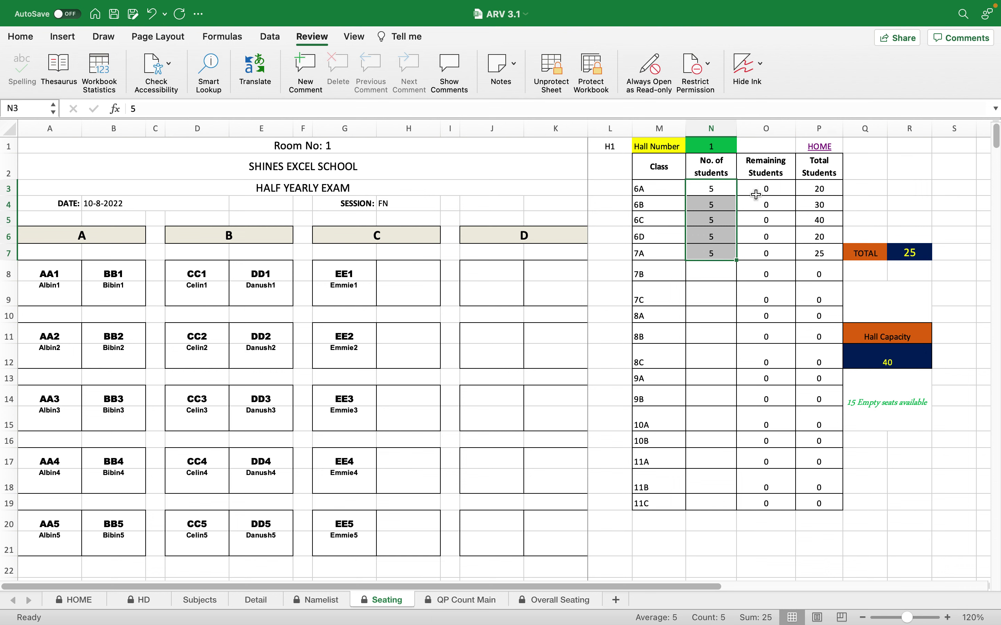
{"action": "left_click_drag", "start_coordinate": [711, 187], "coordinate": [725, 254]}
{"action": "left_click", "coordinate": [822, 148]}
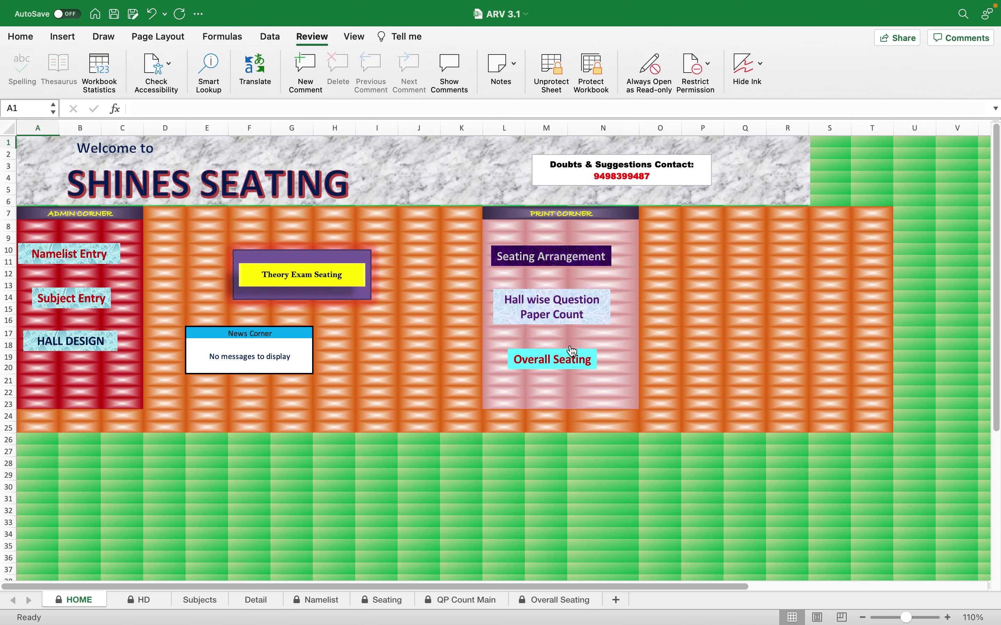